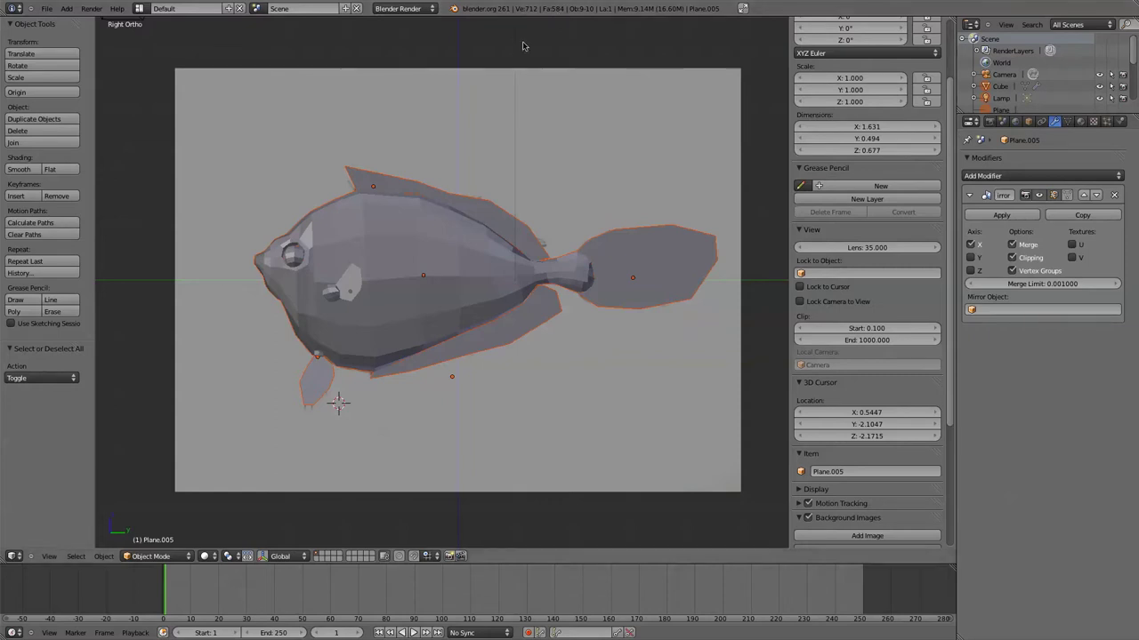
Select the fish body object and show the model in wireframe over the reference image
scroll(384, 324, "up", 4)
key("Tab")
key("Tab")
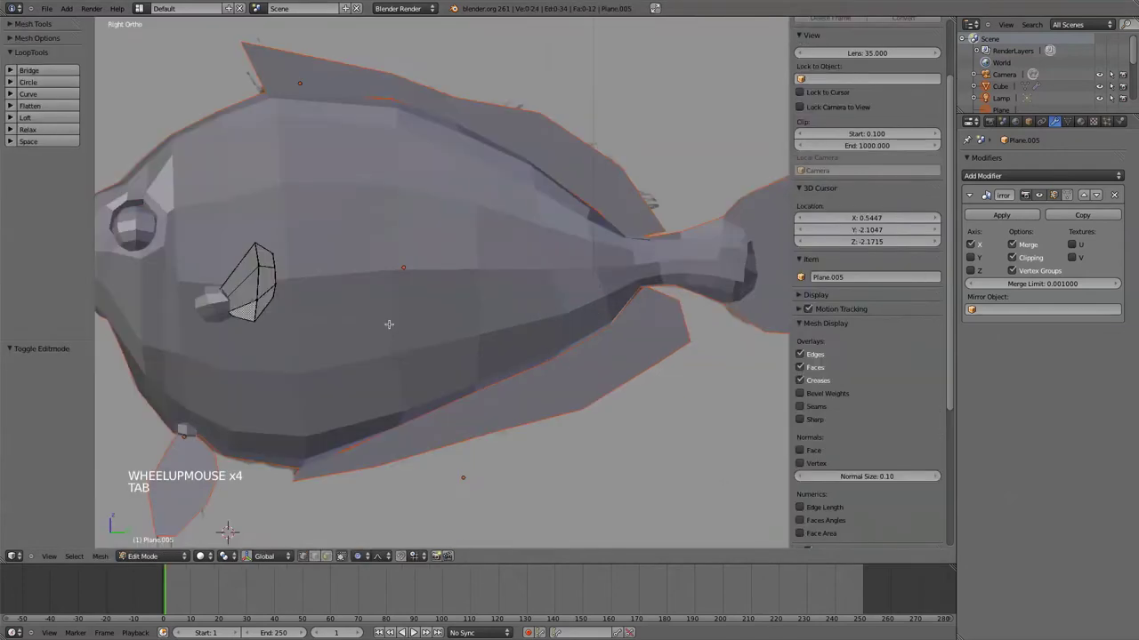
left_click(381, 315)
key("Tab")
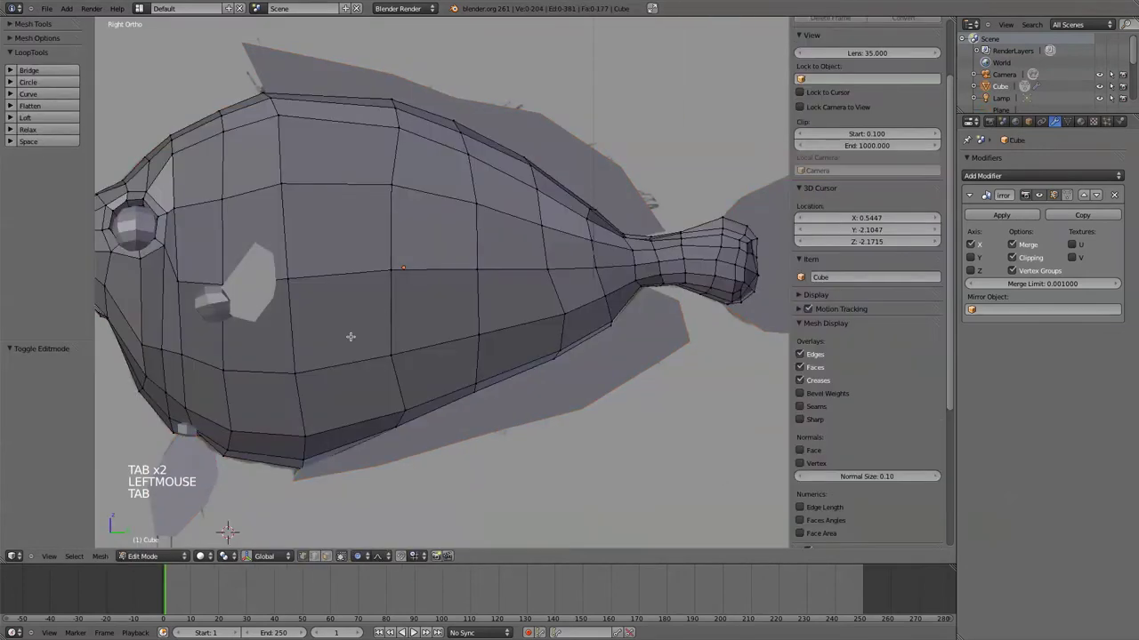
middle_click_drag(350, 336, 540, 294, "shift")
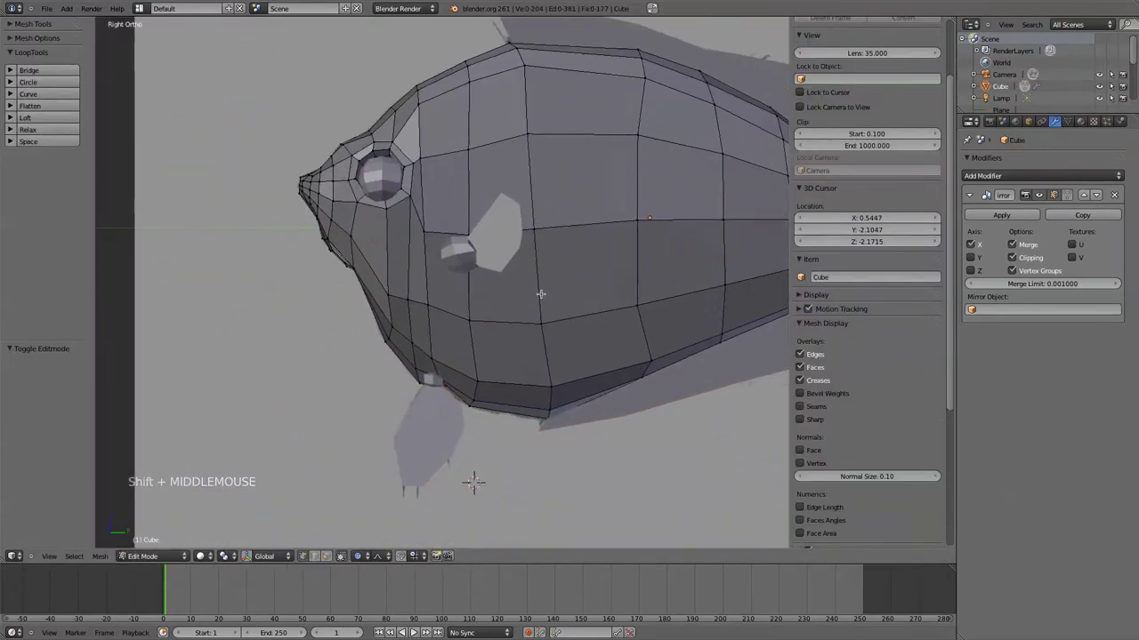
key("Tab")
key("z")
scroll(496, 303, "up", 1)
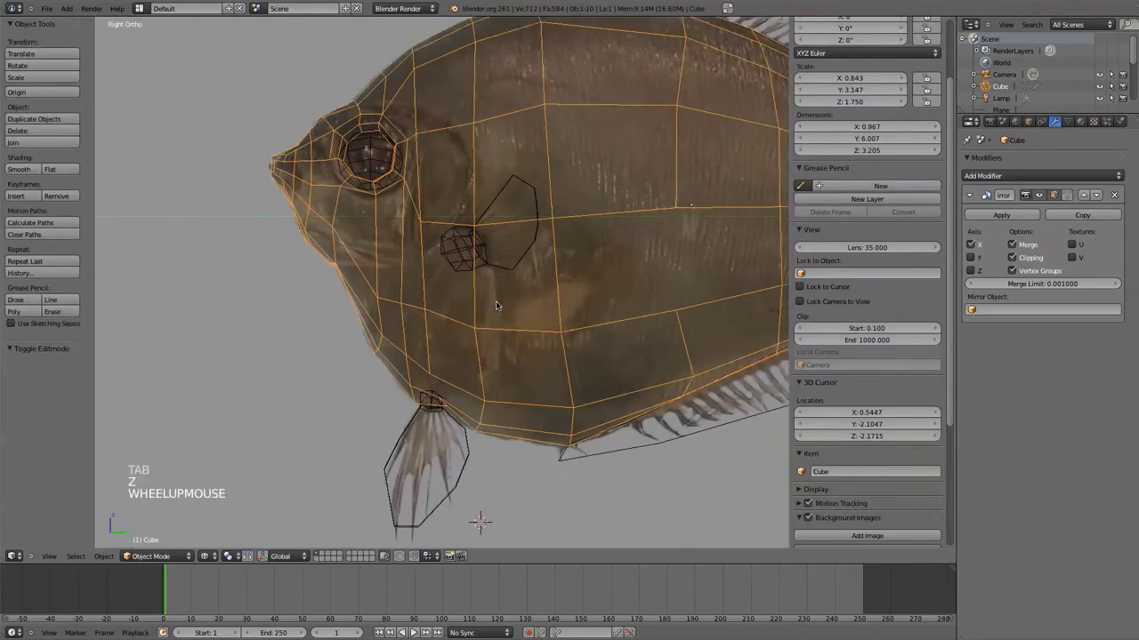
Examine how the body wireframe follows the reference fish from the head to the tail and around the eye
scroll(496, 305, "up", 2)
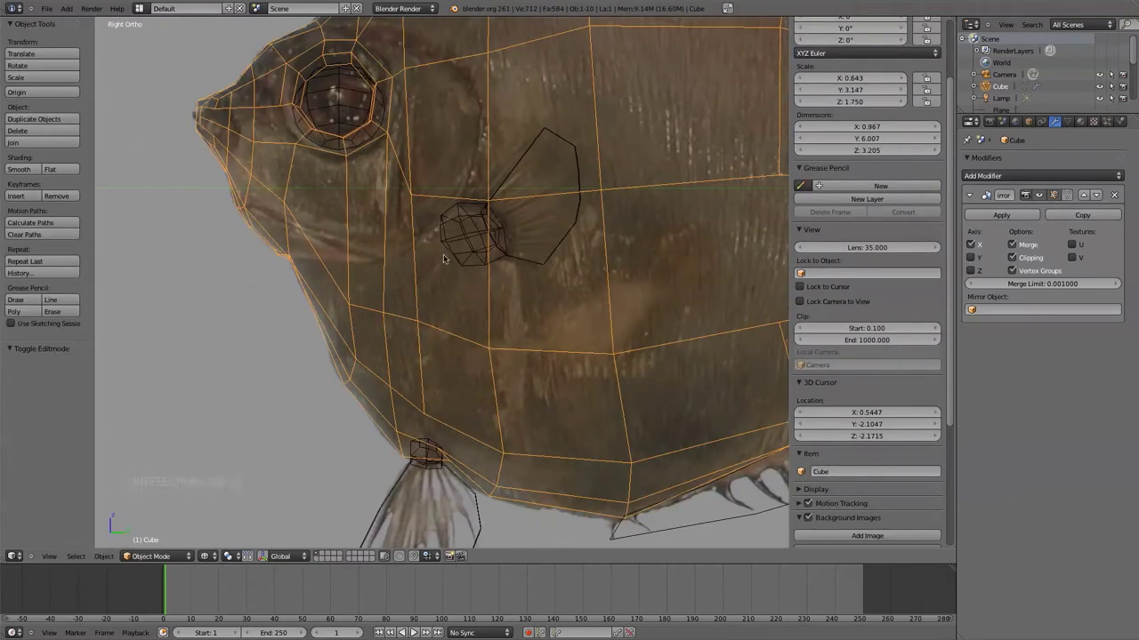
middle_click_drag(562, 319, 386, 335, "shift")
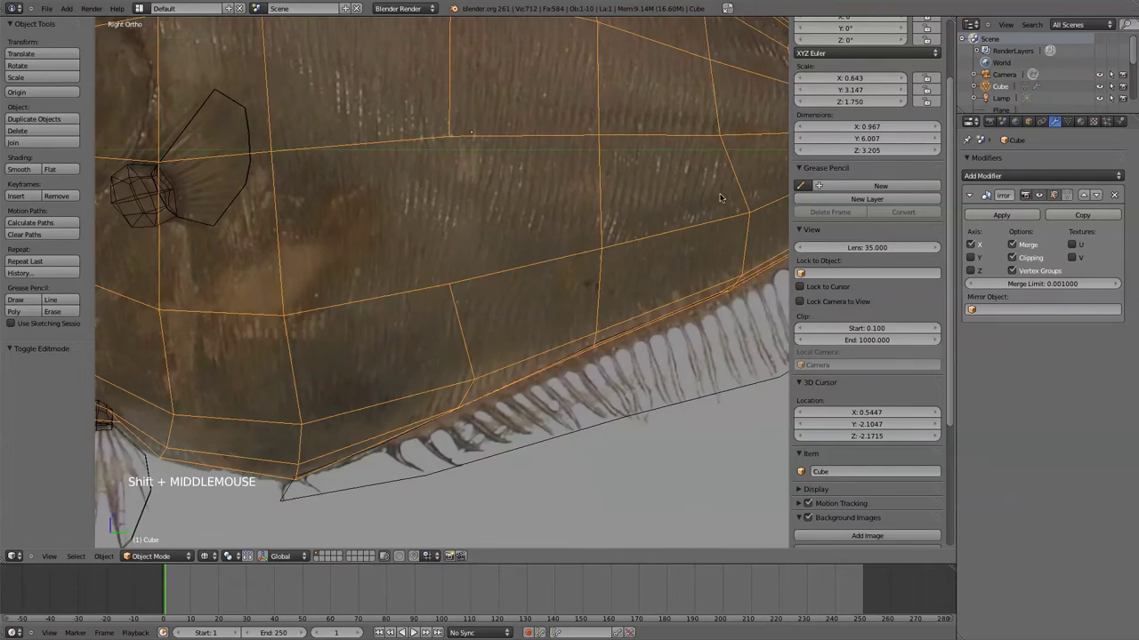
middle_click_drag(720, 197, 304, 383, "shift")
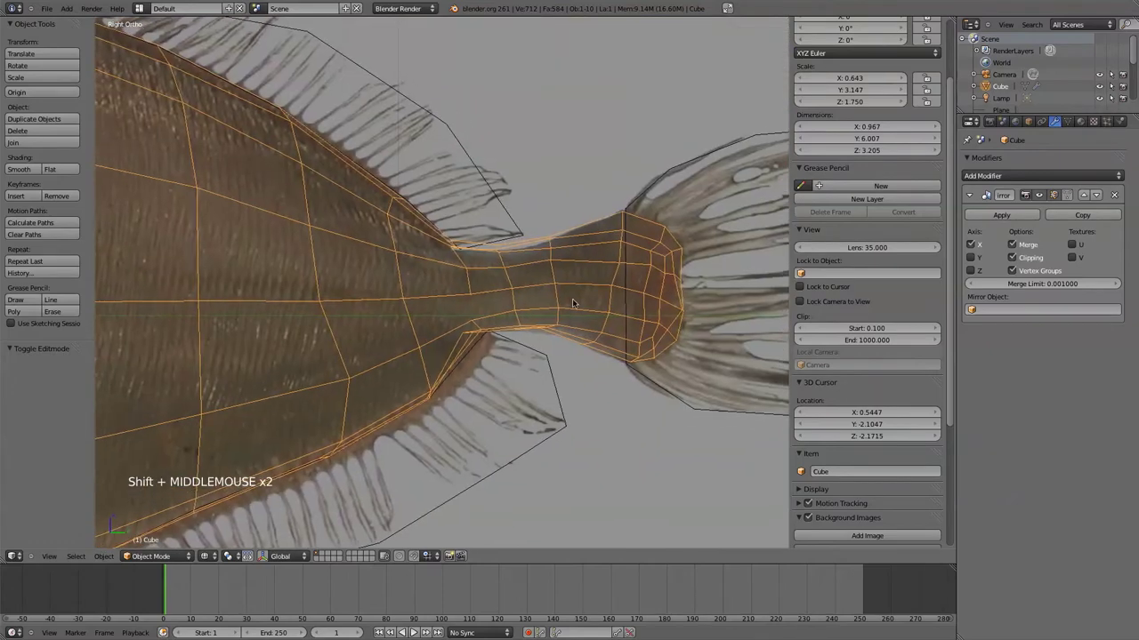
middle_click_drag(360, 336, 1130, 332, "shift")
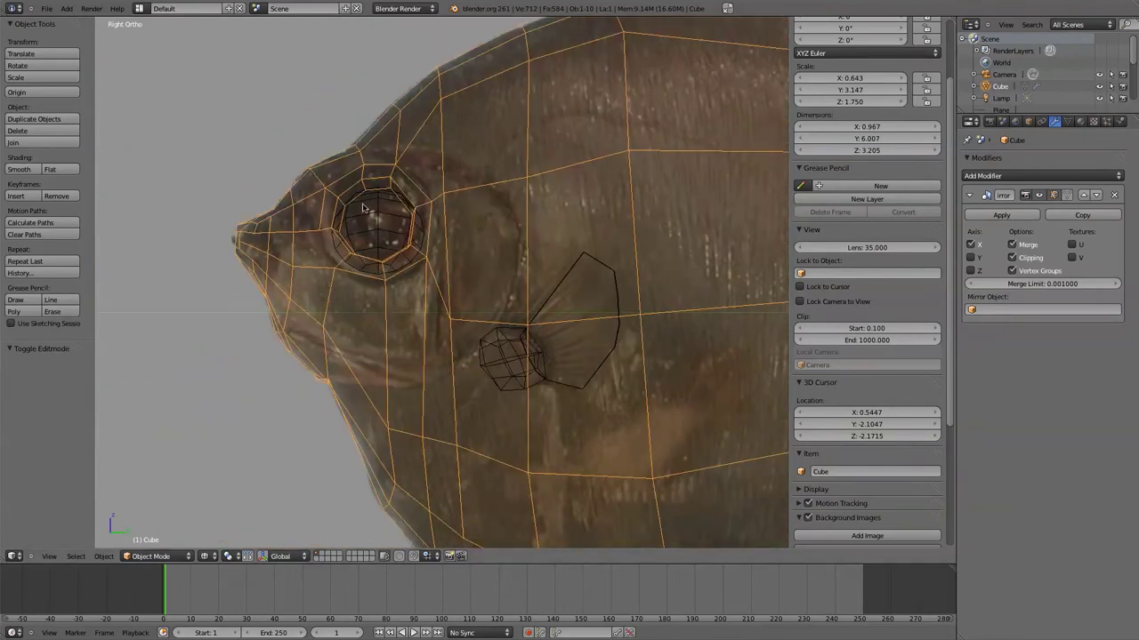
middle_click_drag(303, 318, 436, 409, "shift")
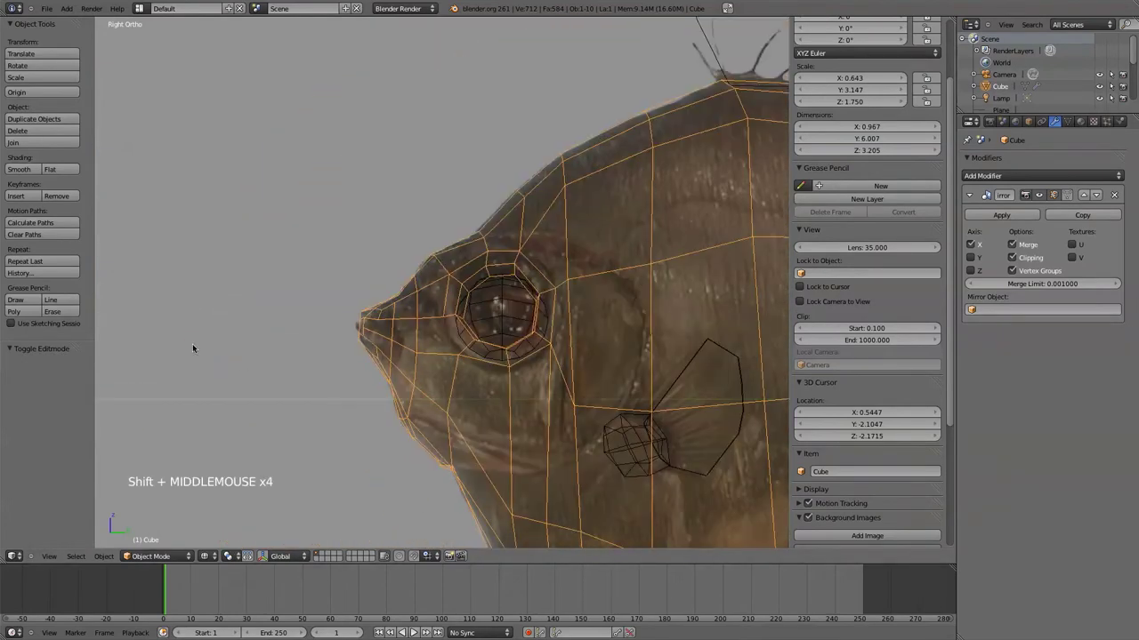
scroll(196, 350, "up", 5)
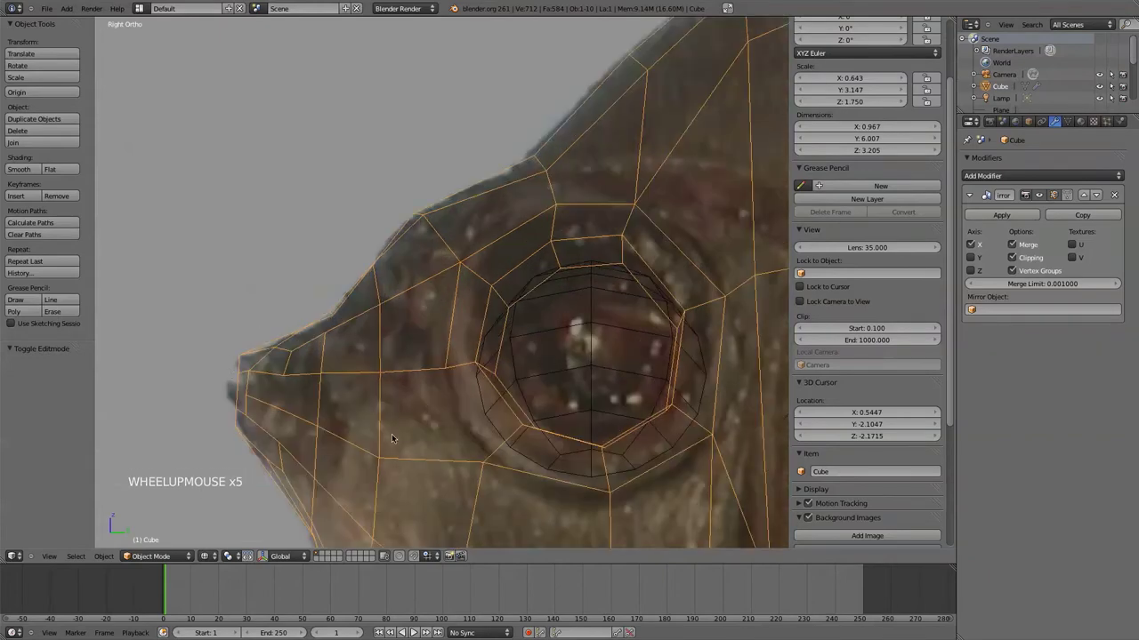
middle_click_drag(391, 434, 353, 227, "shift")
scroll(366, 257, "down", 5)
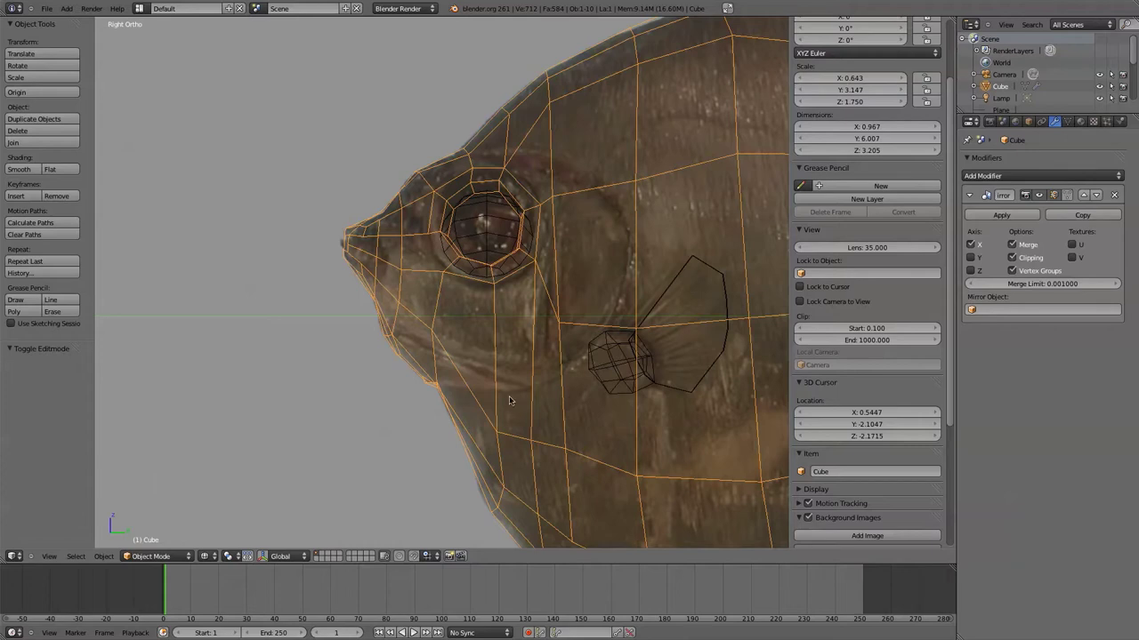
middle_click_drag(596, 364, 467, 333, "shift")
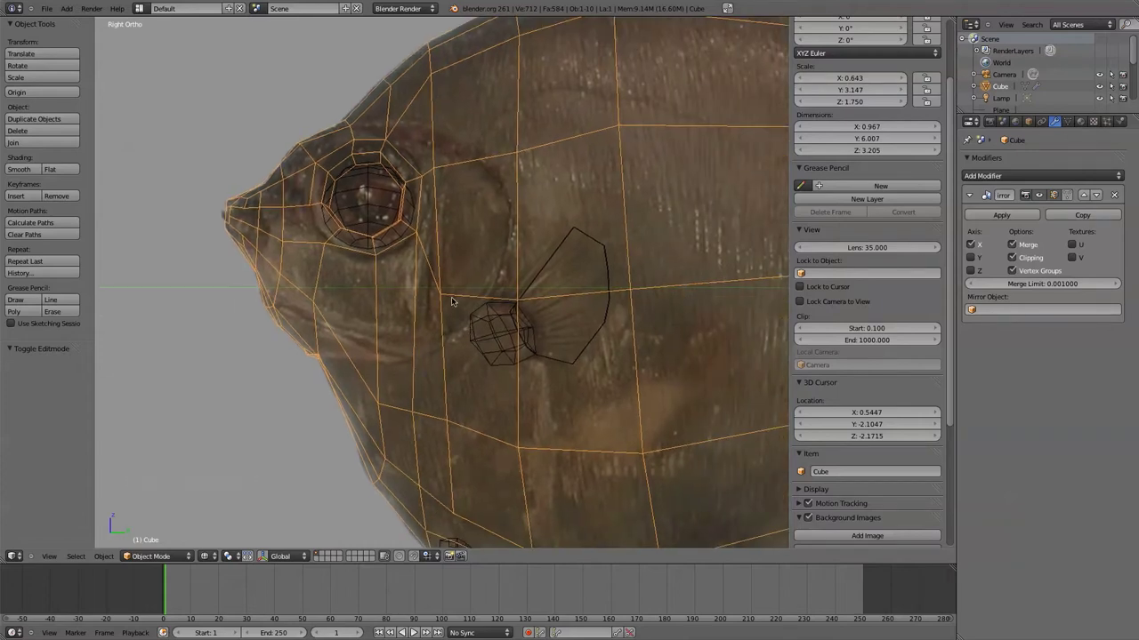
Enter Edit Mode on the fish body and select the vertex between the eye and the pectoral fin base
left_click(451, 302)
key("Tab")
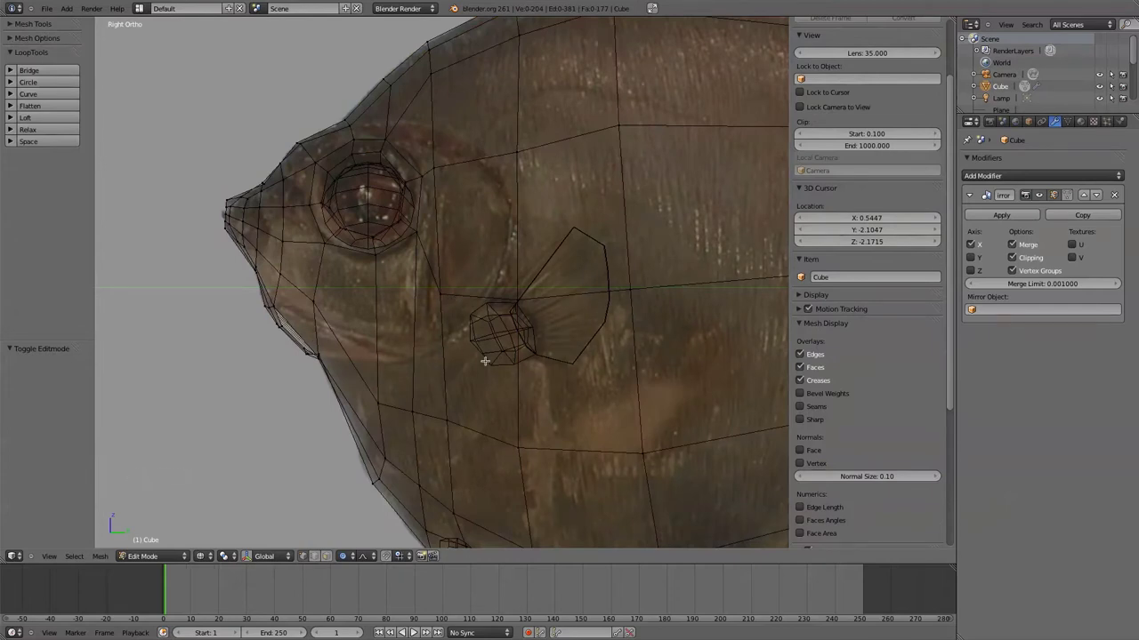
left_click(439, 294)
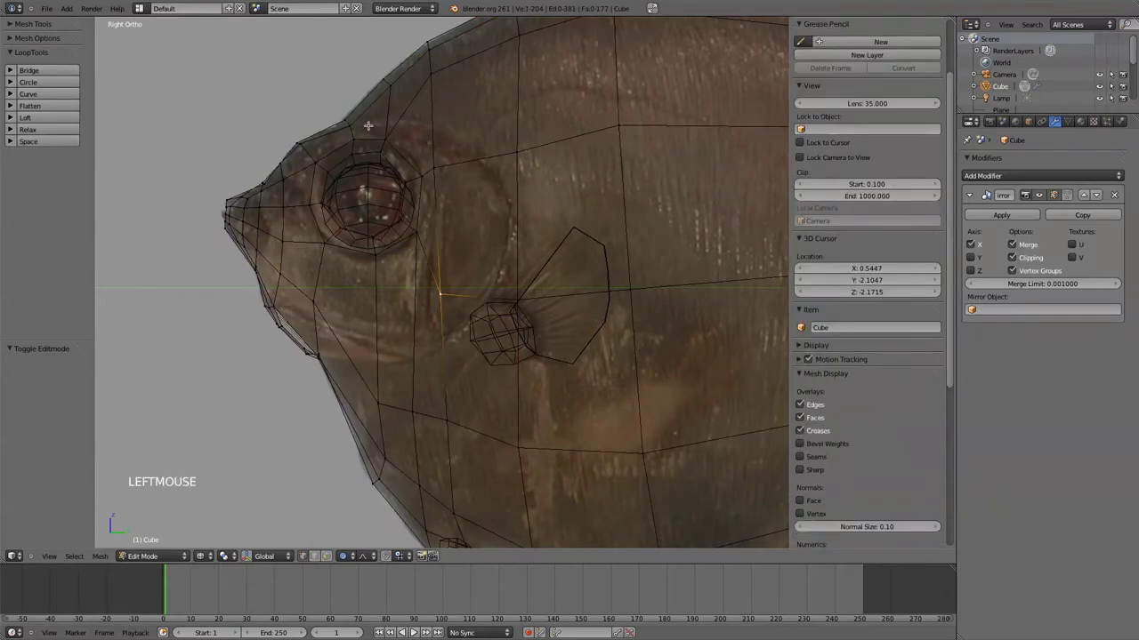
Try moving the vertex just behind the eye with proportional editing on, and undo the move
double_click(435, 173)
key("g")
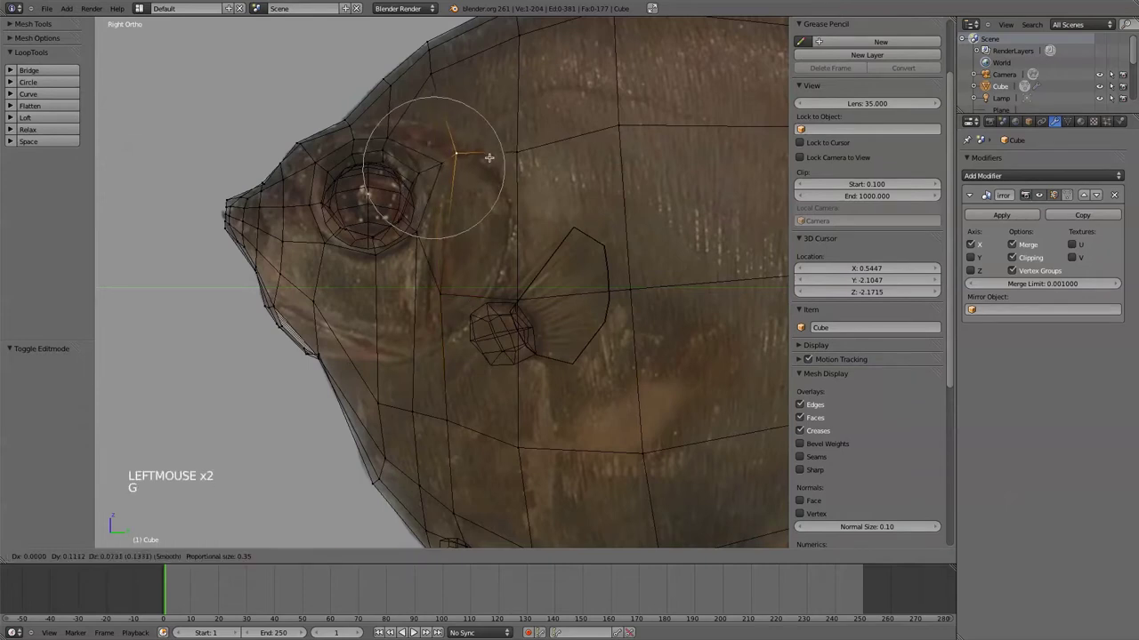
left_click(489, 157)
key("ctrl+z")
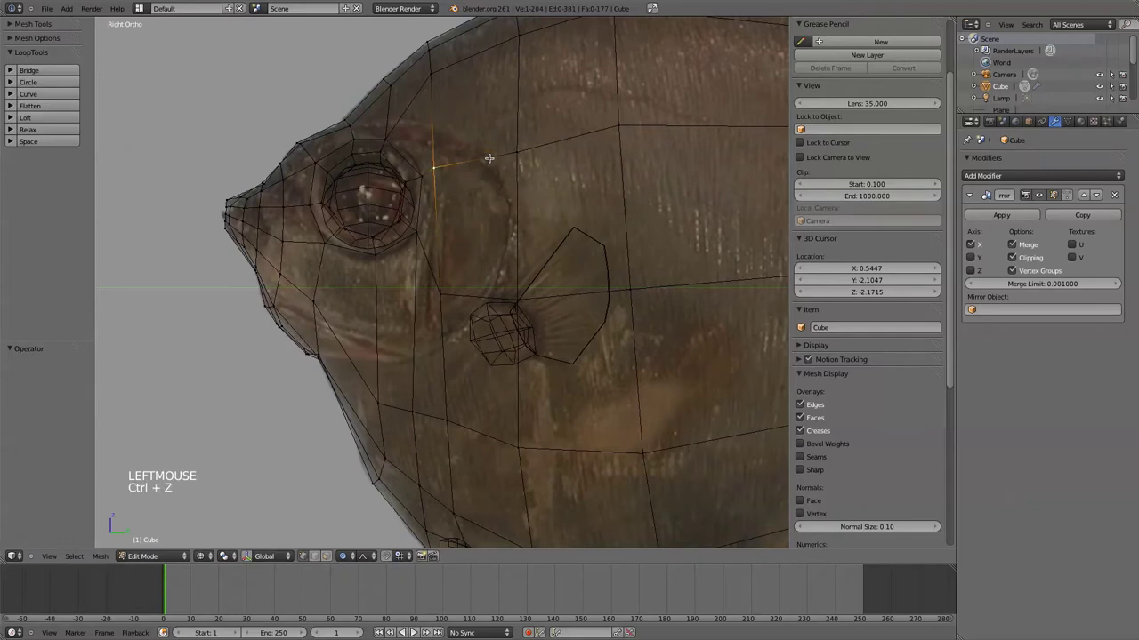
Turn proportional editing off and set its mode back to Enable
key("o")
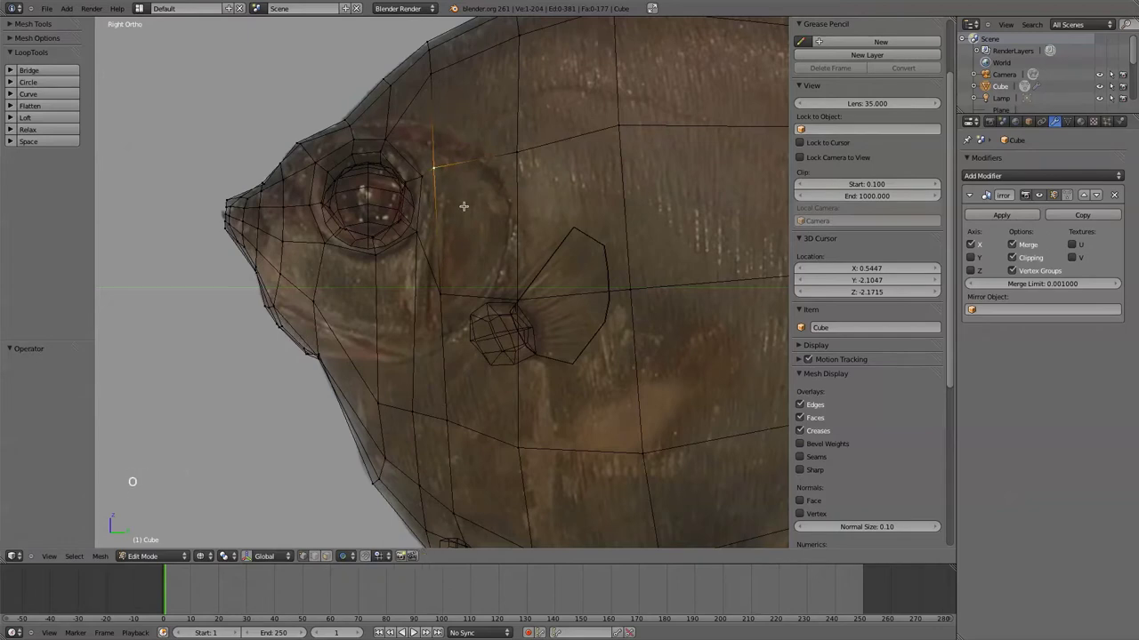
left_click(352, 557)
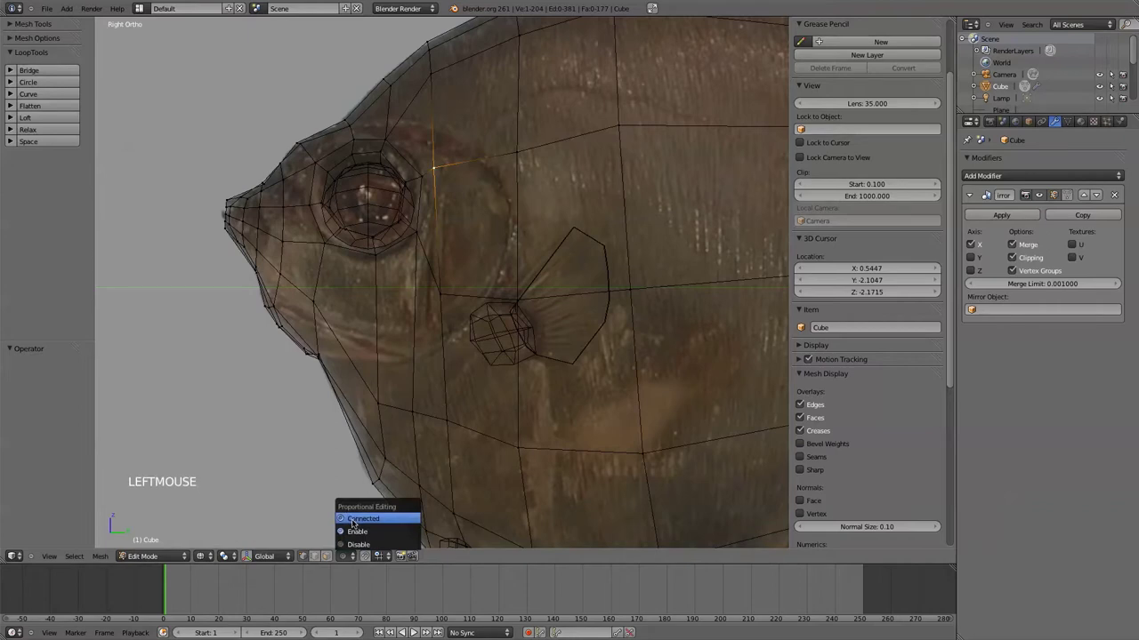
left_click(365, 533)
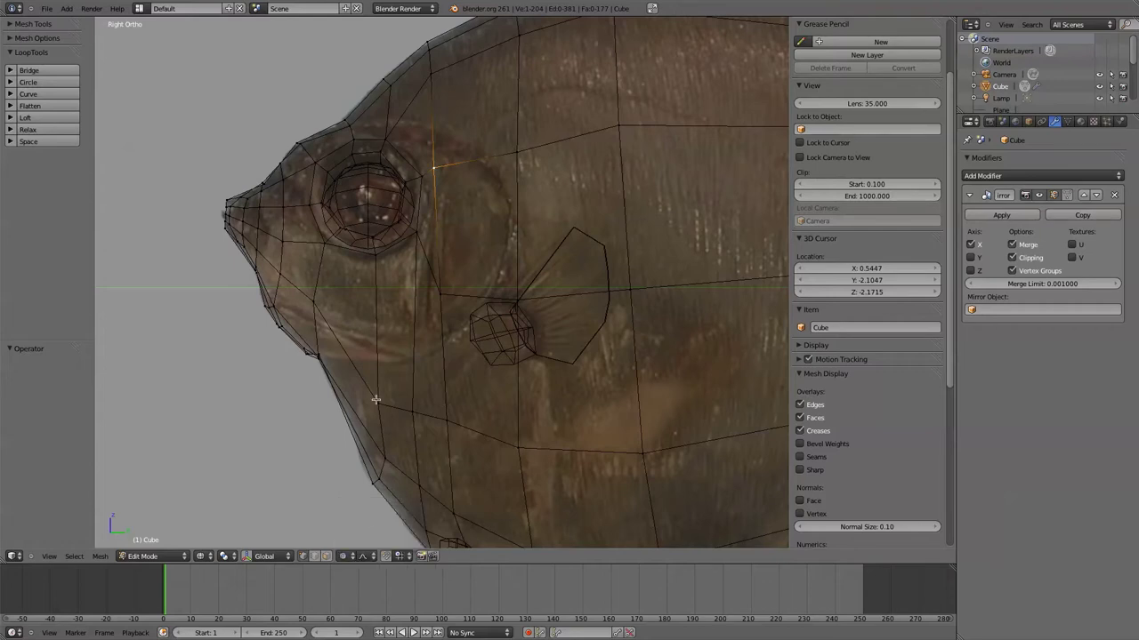
scroll(376, 396, "down", 3)
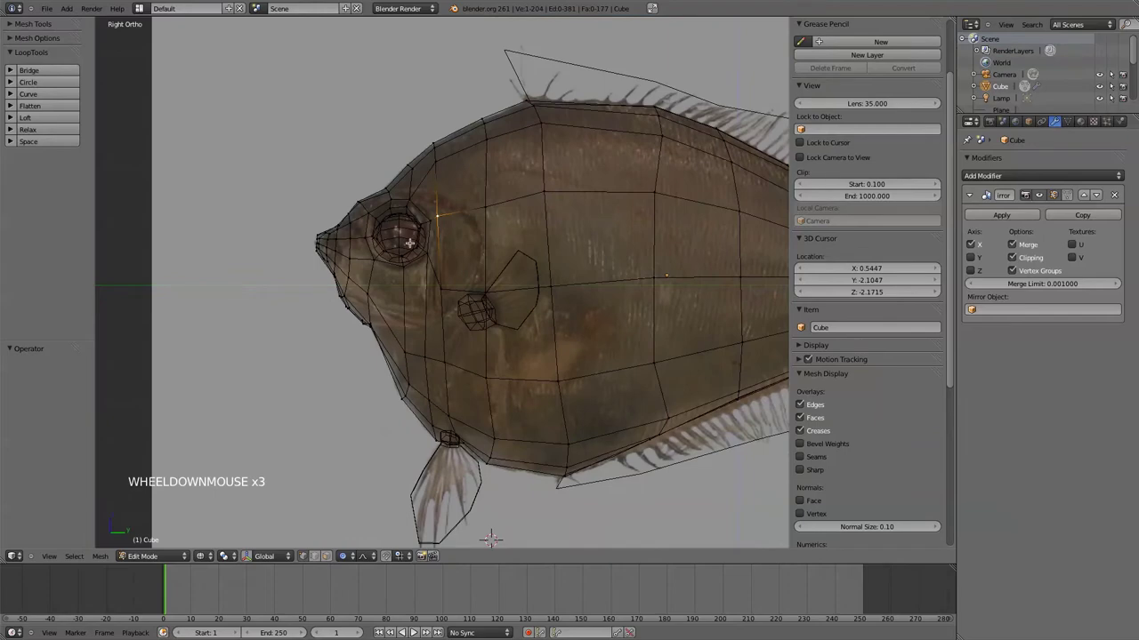
scroll(410, 244, "up", 5)
scroll(410, 245, "down", 4)
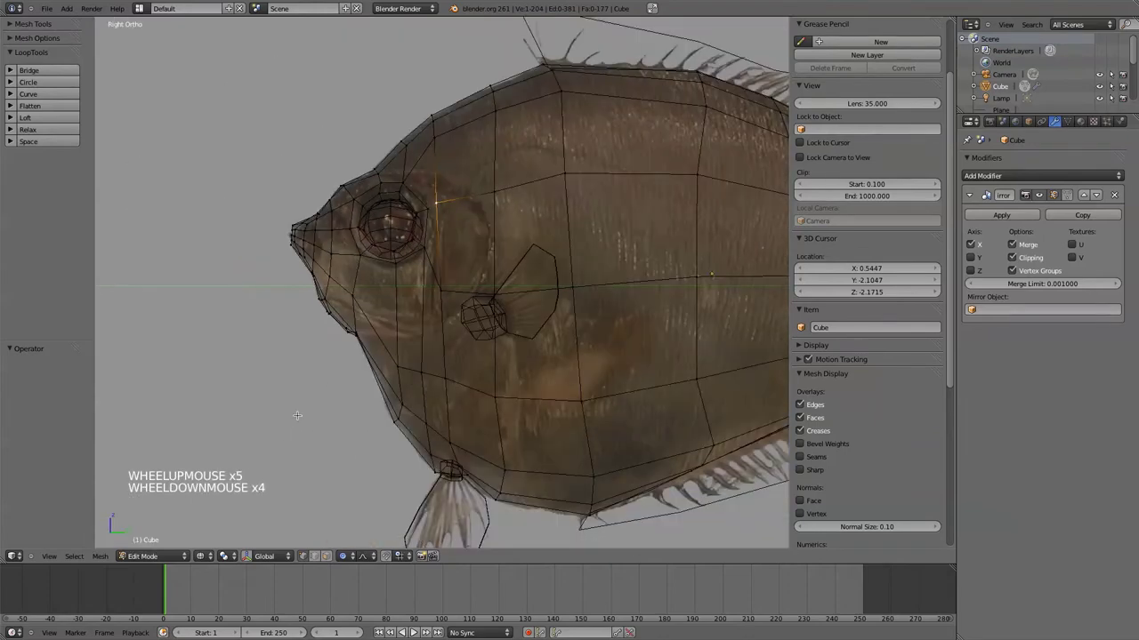
Add a UV sphere with 32 segments and 16 rings to the body mesh and try moving it with proportional editing on
key("shift+a")
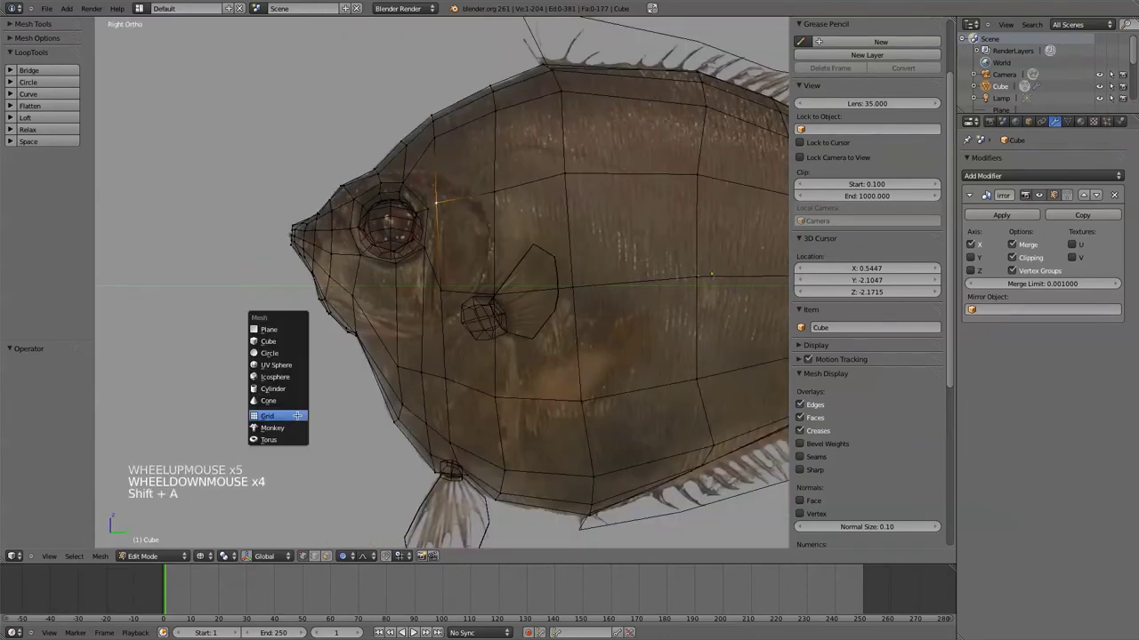
left_click(296, 365)
key("g")
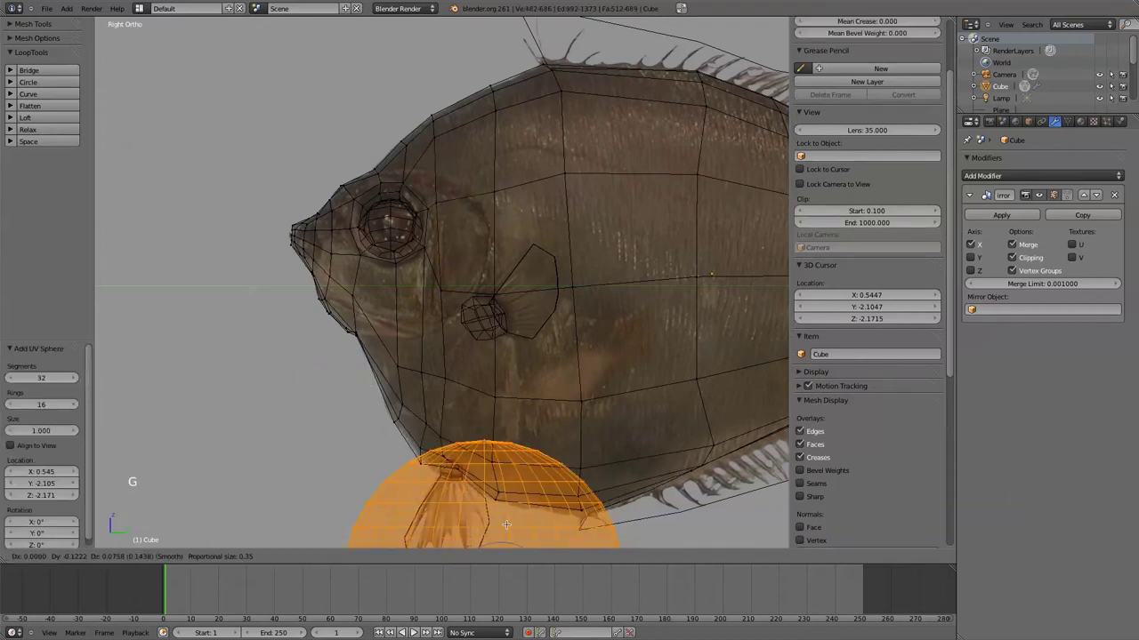
left_click(574, 501)
key("ctrl+z")
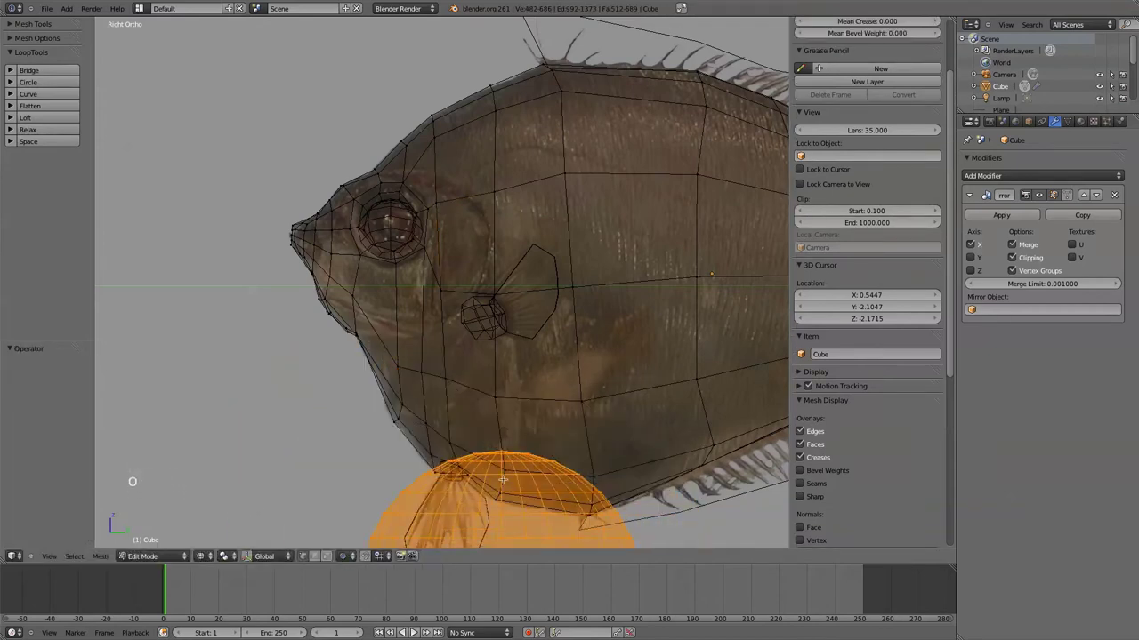
Move the sphere by -2.052 in Y and 0.996 in Z into the empty space below the snout, with proportional editing disabled
scroll(500, 479, "down", 1)
key("g")
left_click(229, 335)
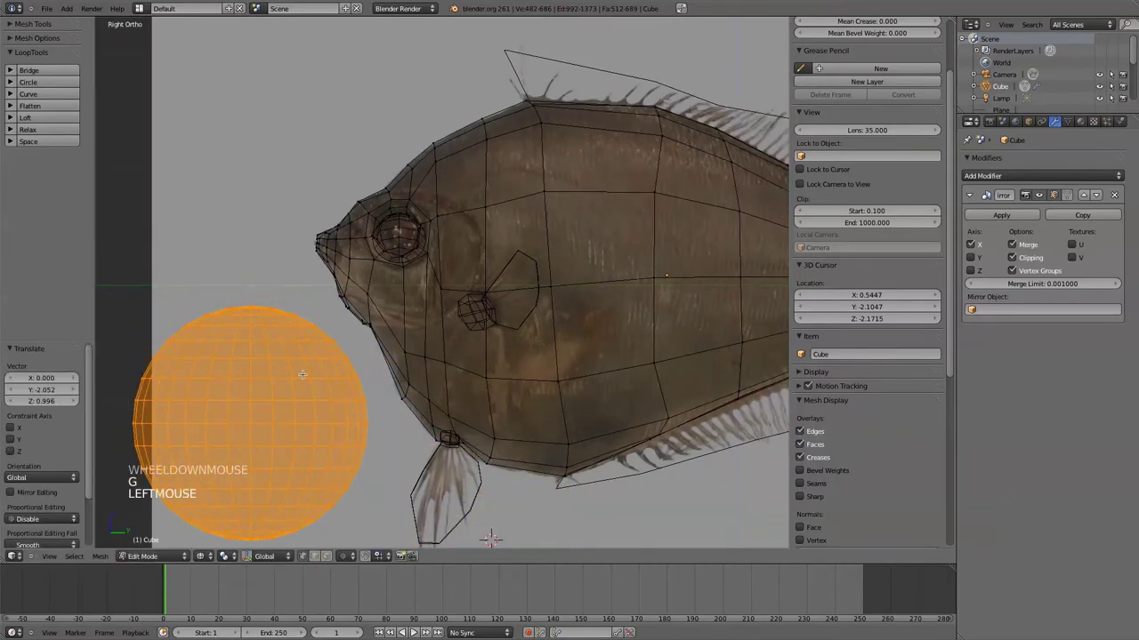
Try moving the lower jaw vertex with proportional editing set to Enable, and undo the move
scroll(368, 388, "up", 4)
left_click(343, 555)
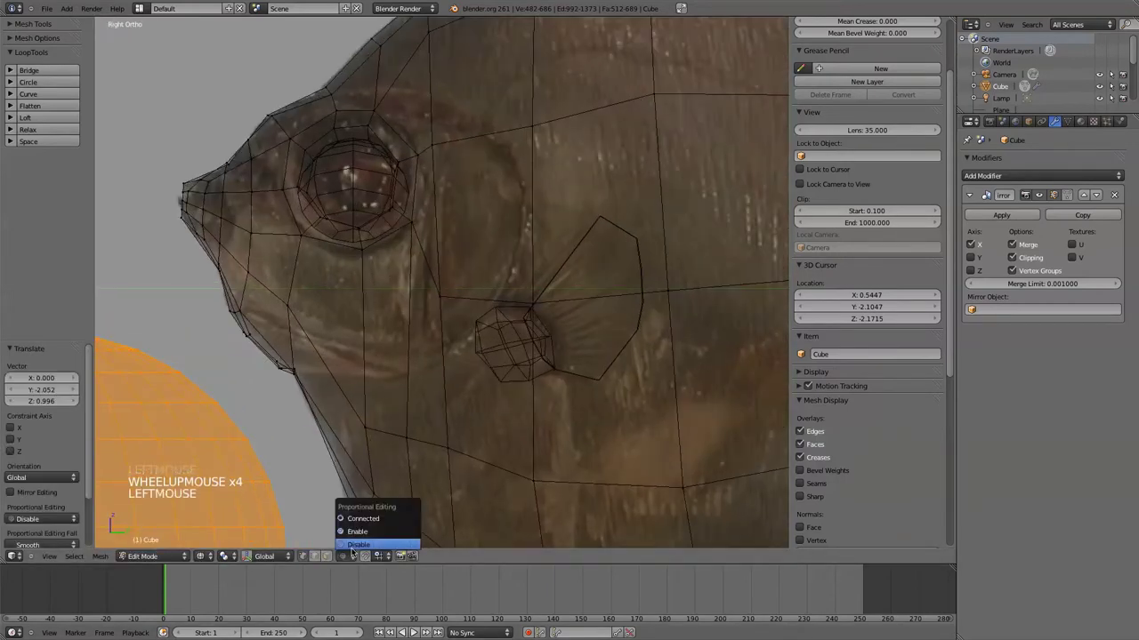
left_click(350, 521)
key("a")
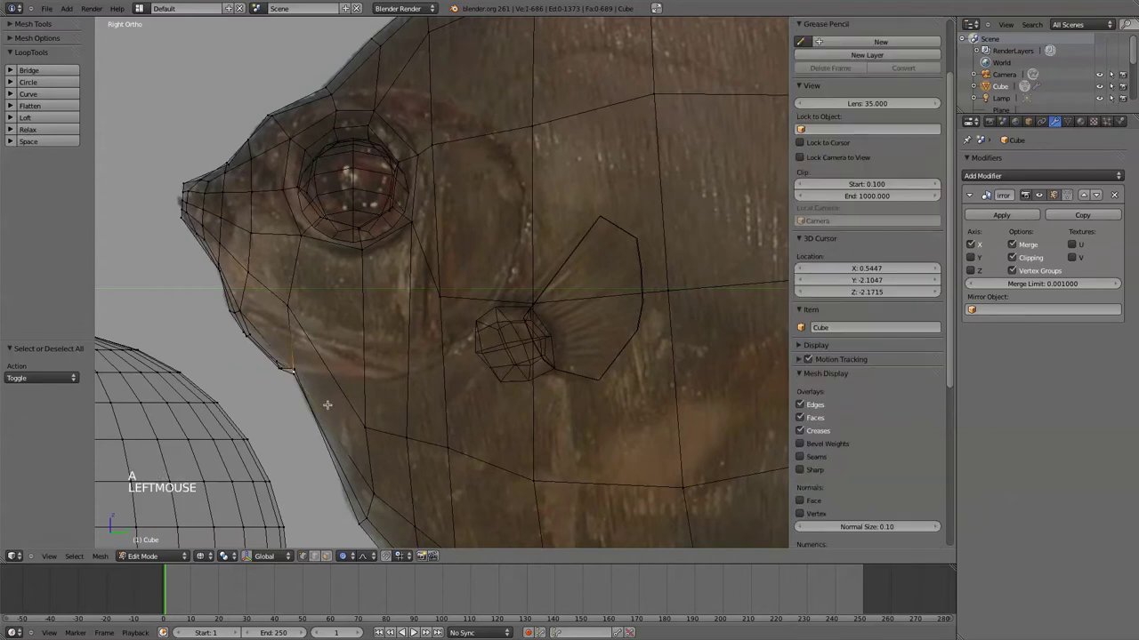
key("g")
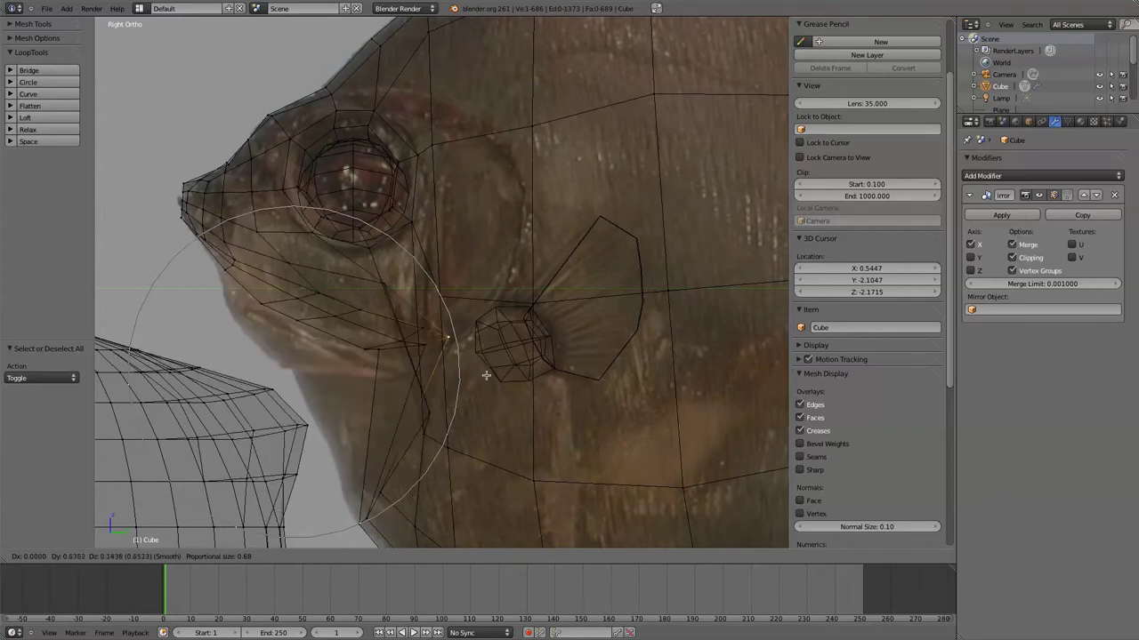
left_click(420, 376)
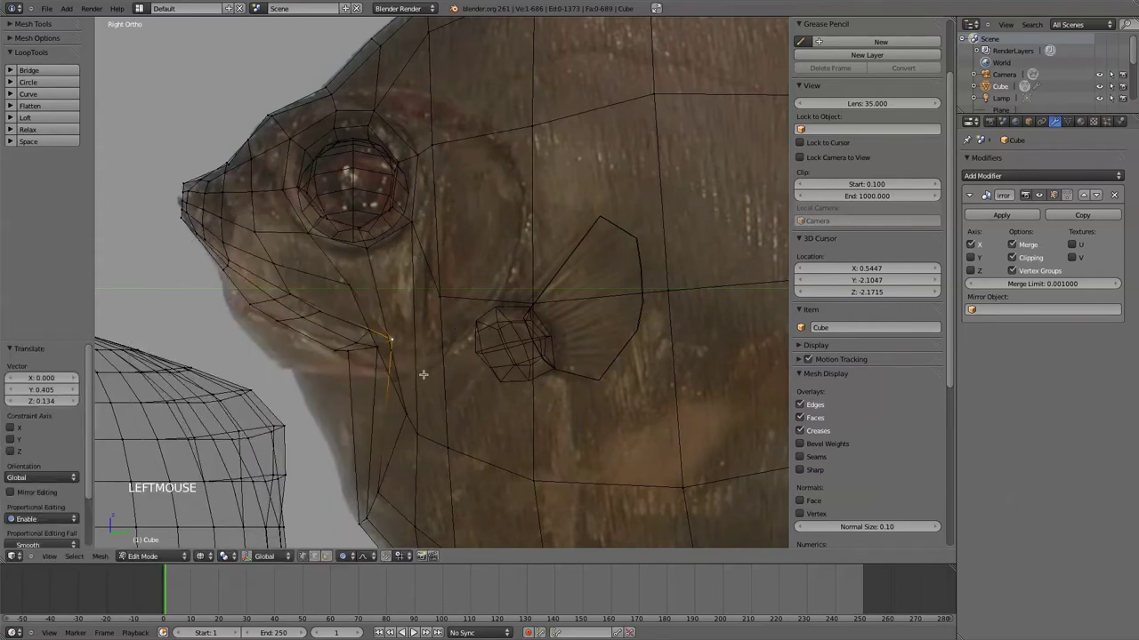
key("ctrl+z")
Set proportional editing to Connected, try moving the same lower jaw vertex, and undo the move
left_click(351, 556)
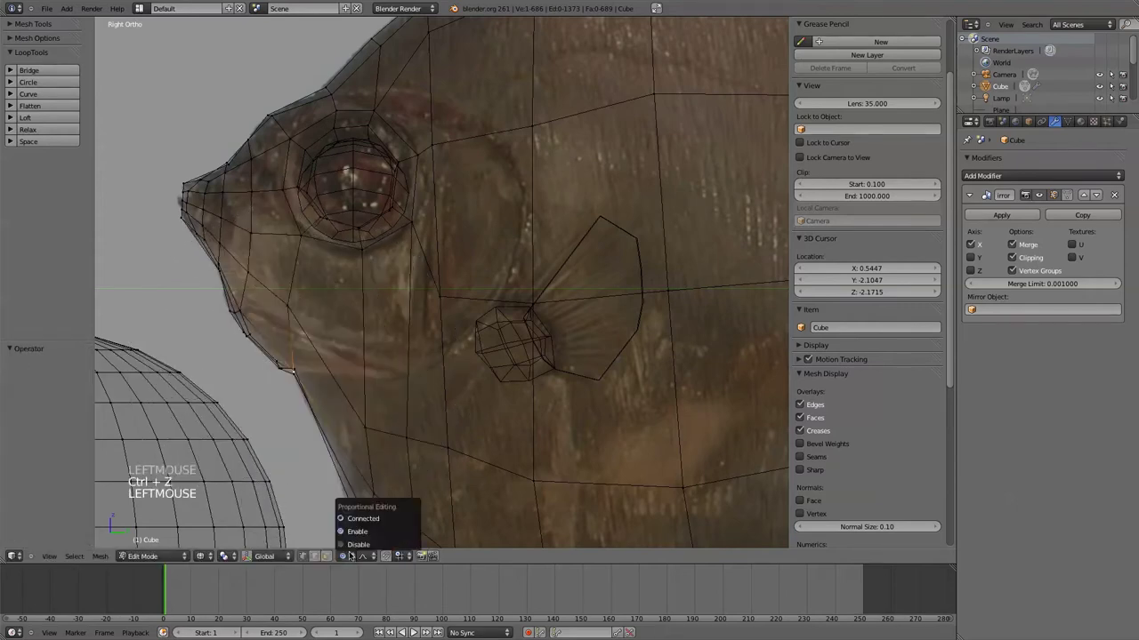
left_click(350, 521)
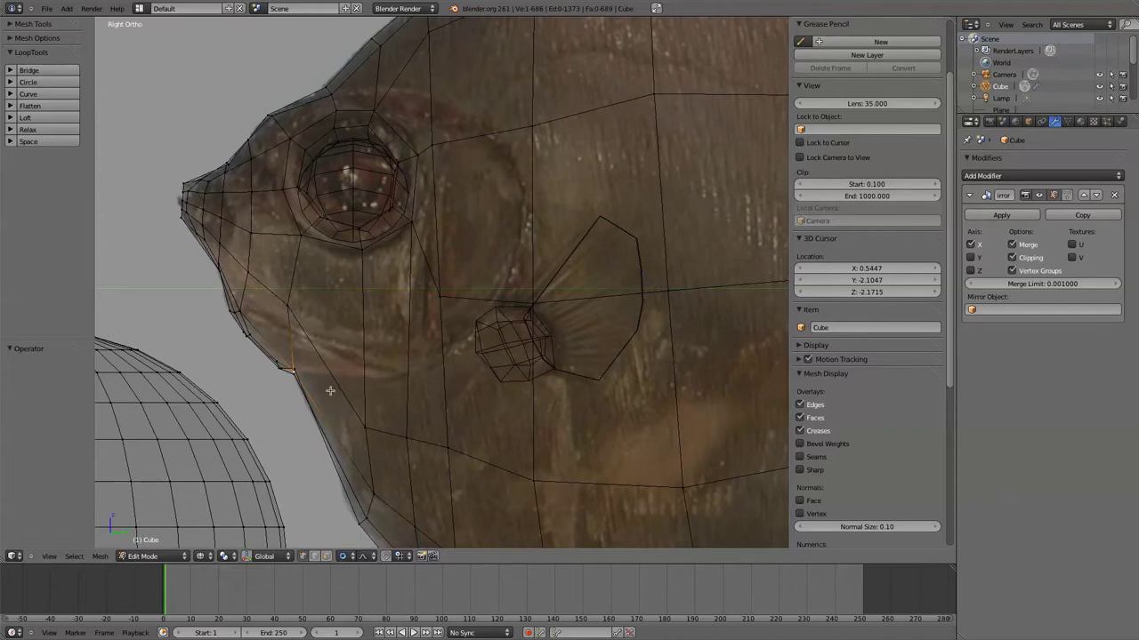
key("g")
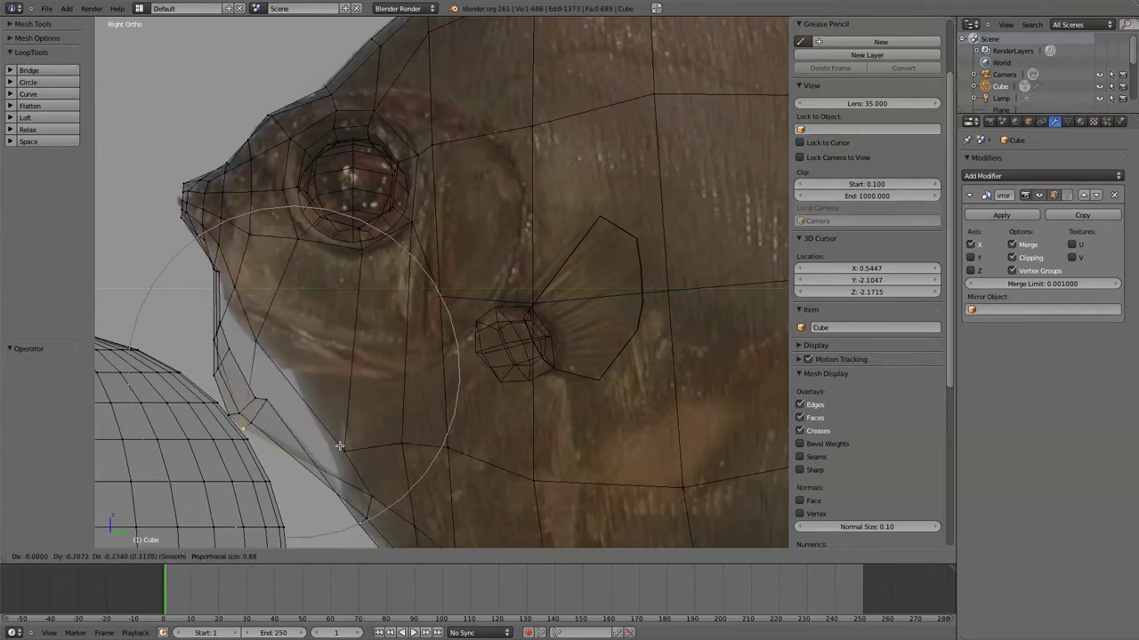
left_click(433, 378)
key("ctrl+z")
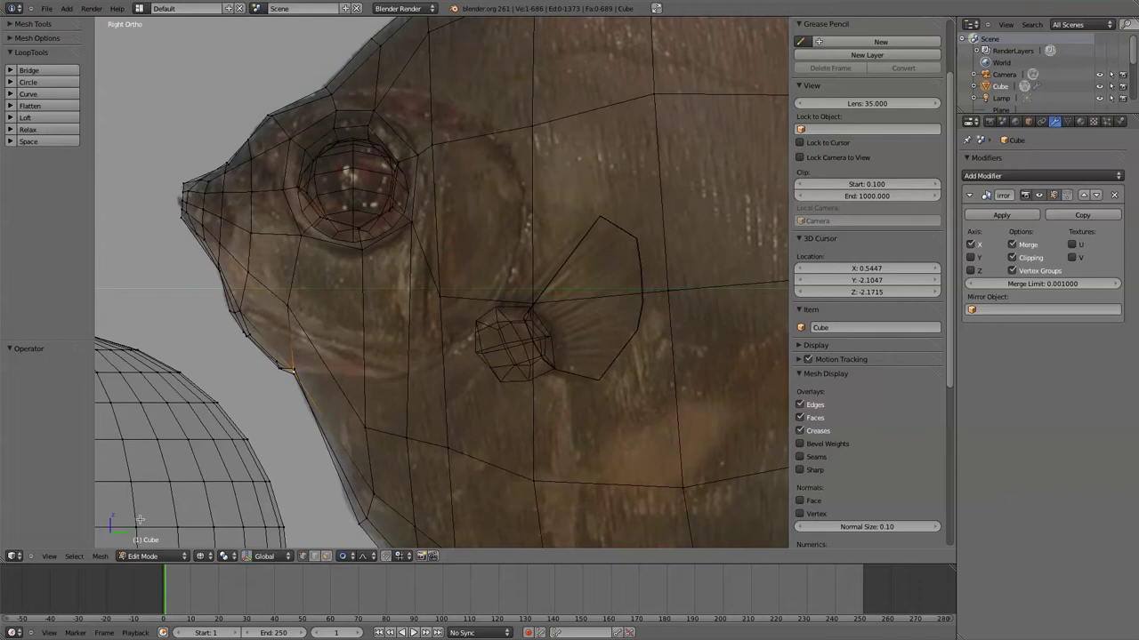
Select the whole linked sphere and delete its vertices from the body mesh
key("a")
key("l")
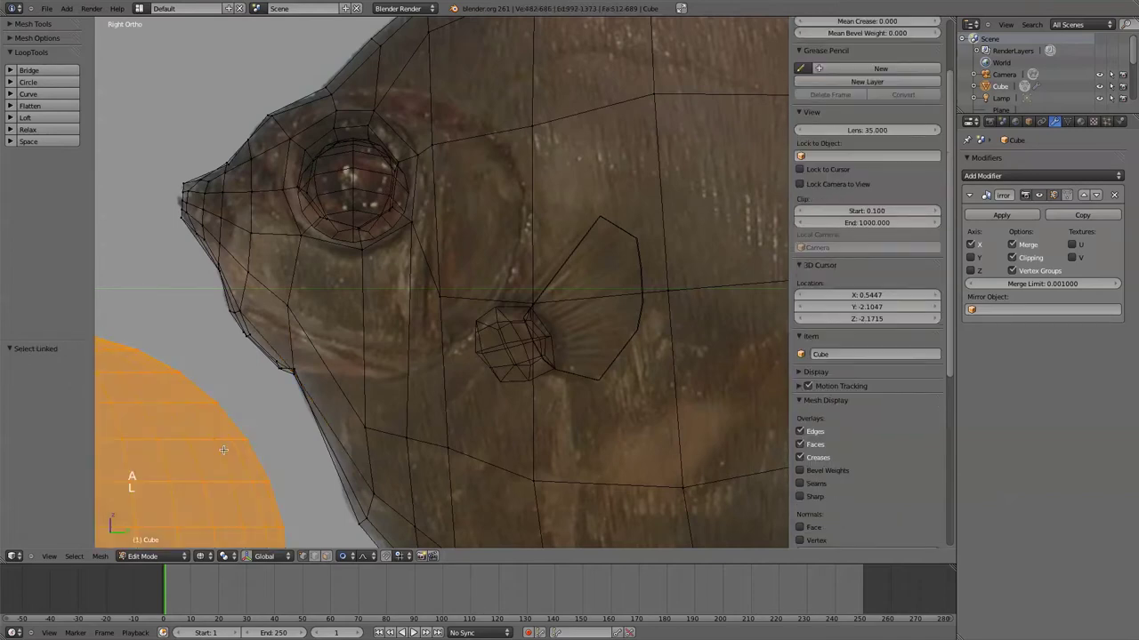
key("x")
left_click(223, 449)
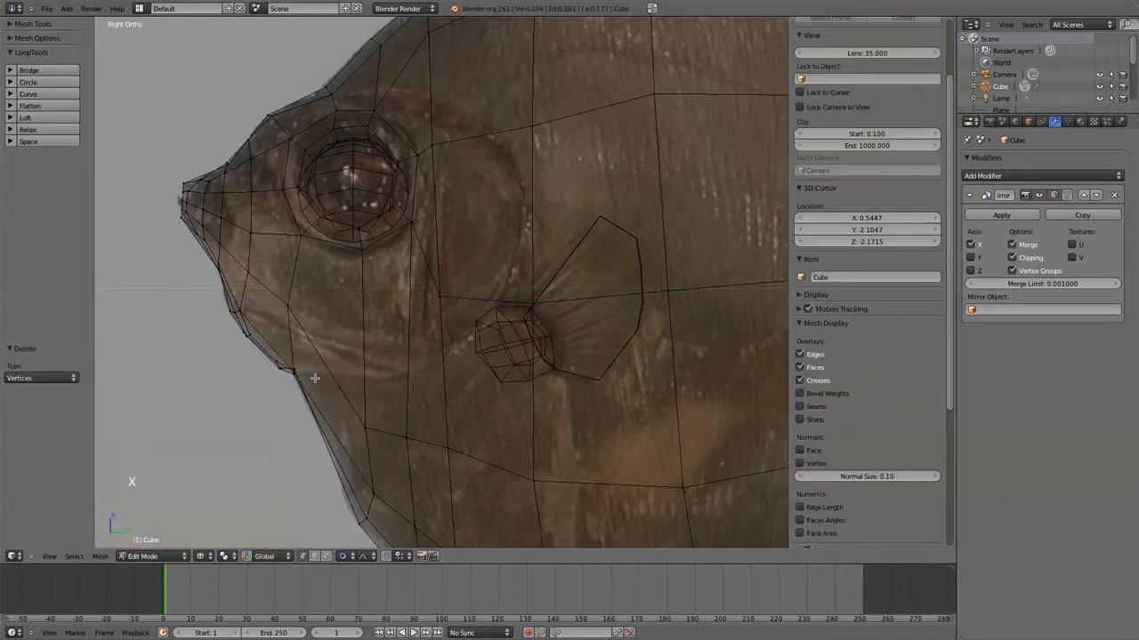
Join the eye sphere with the fish body and deselect all vertices of the combined mesh
key("Tab")
left_click(361, 197)
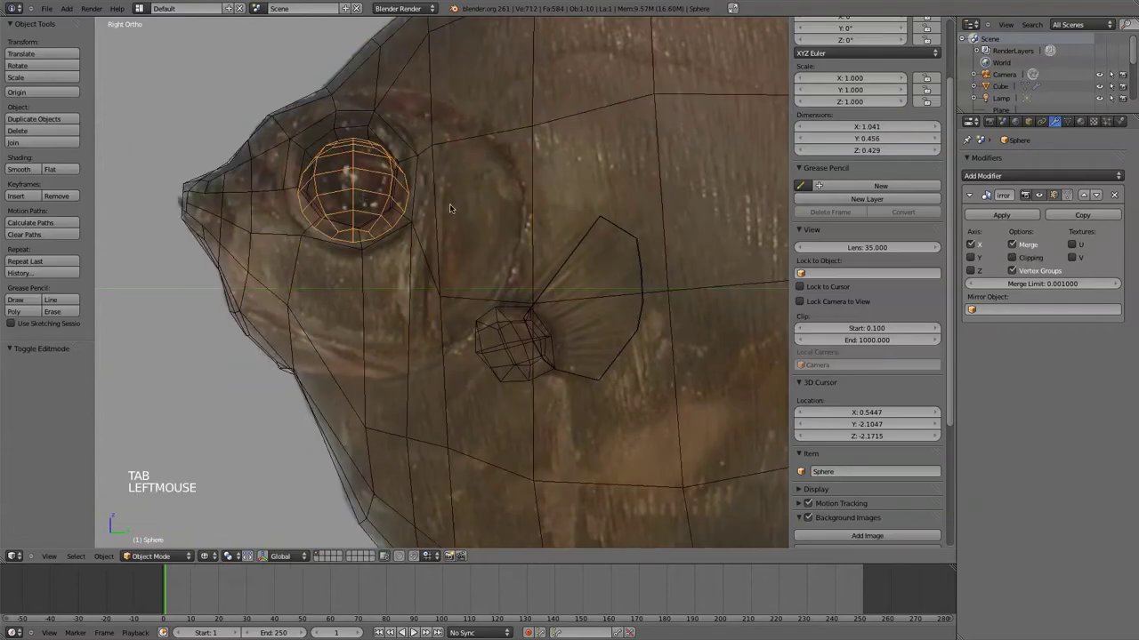
left_click(439, 231, "shift")
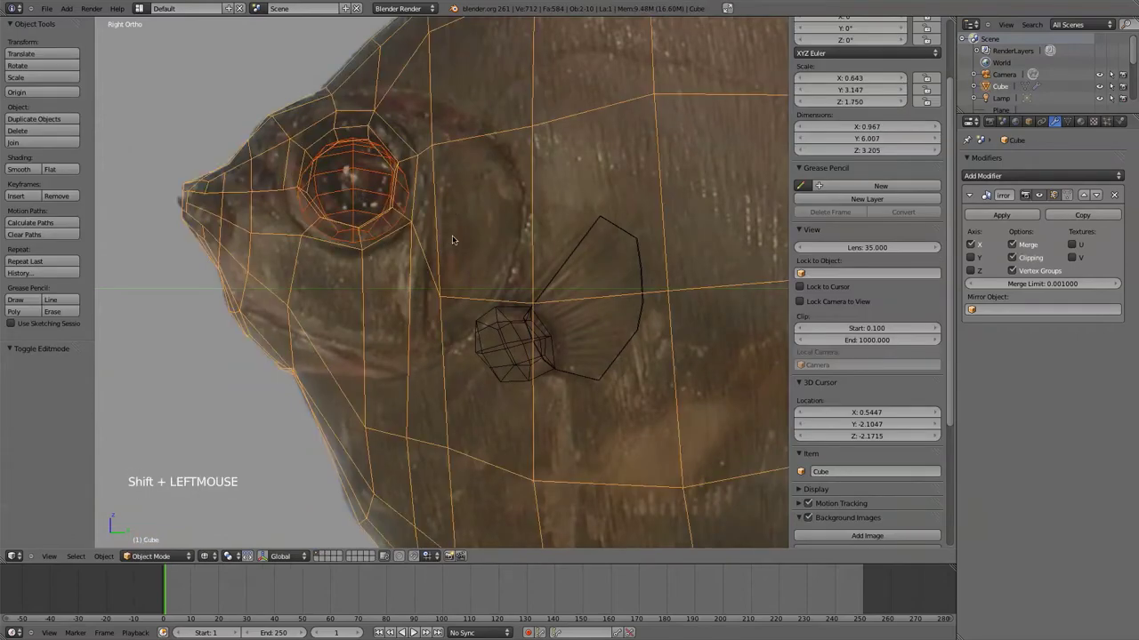
key("ctrl+j")
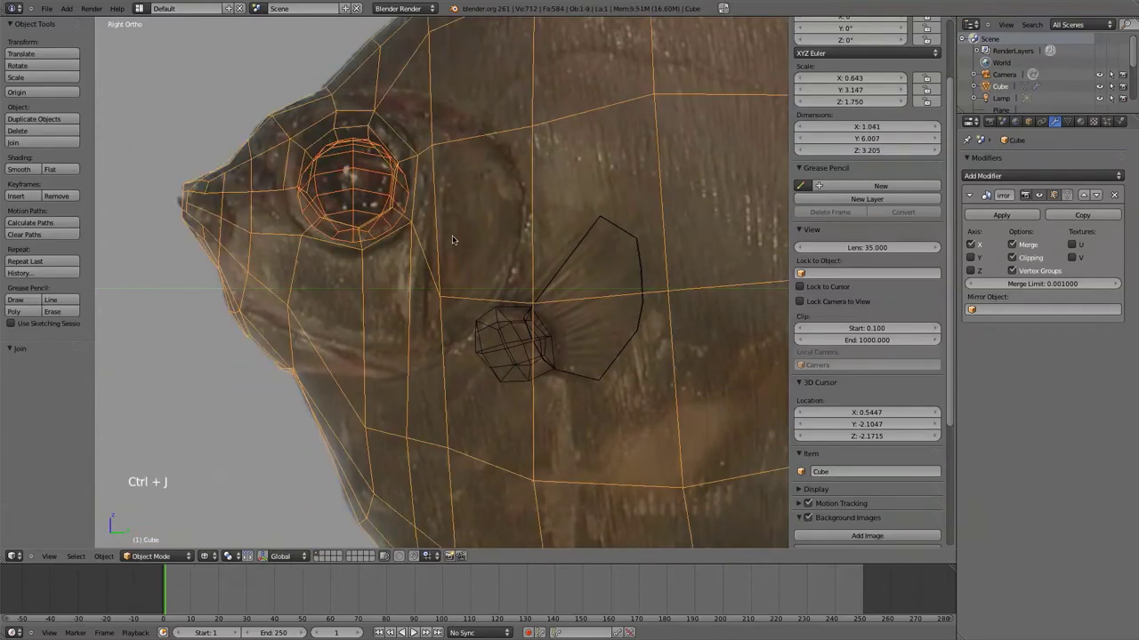
key("Tab")
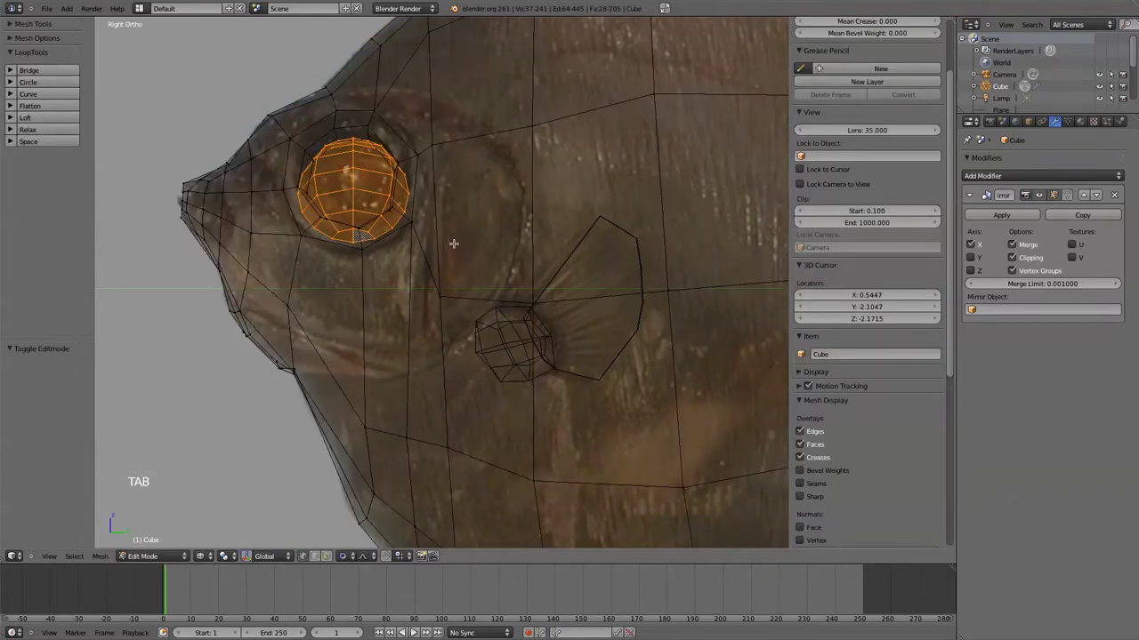
key("a")
key("a")
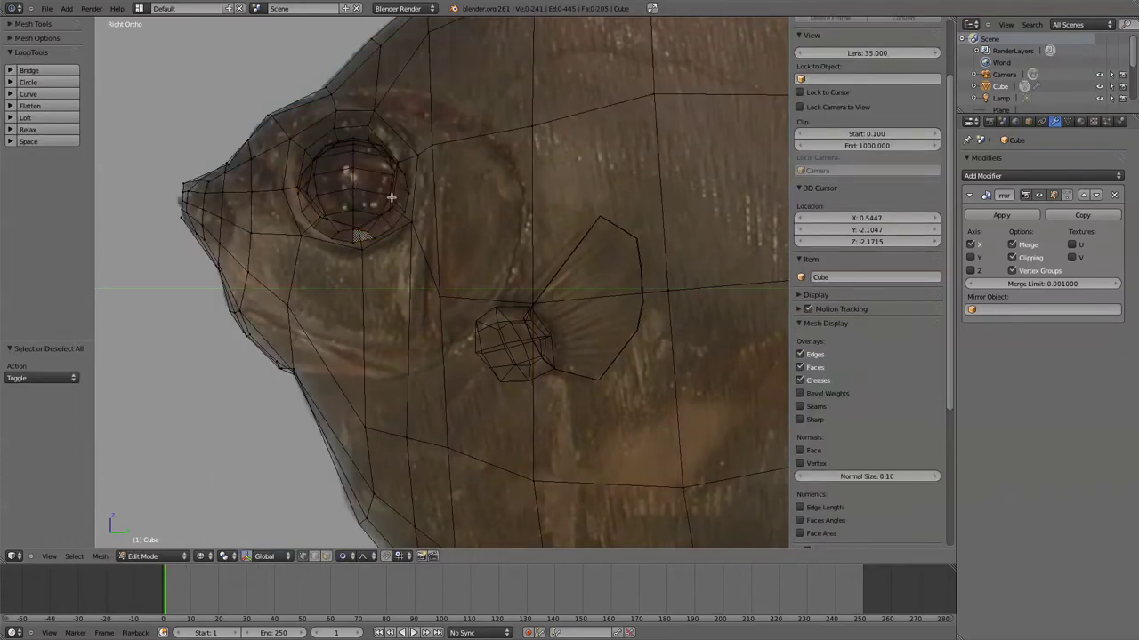
Try moving a rear rim vertex of the eye socket with proportional editing set to Enable, and undo the move
key("z")
scroll(392, 205, "up", 2)
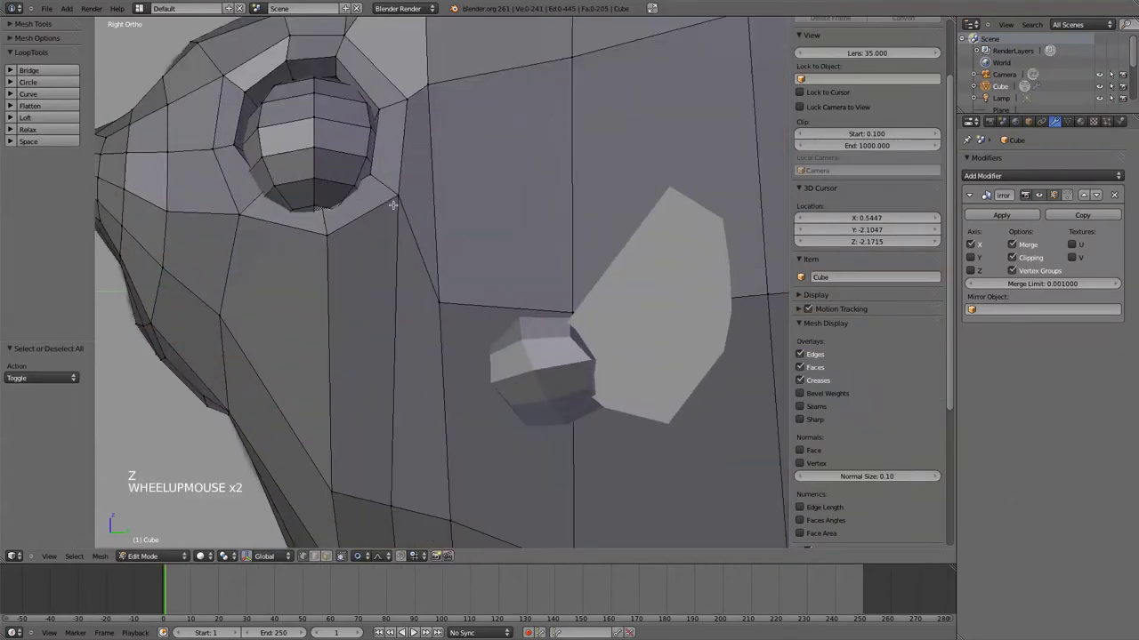
left_click(379, 110)
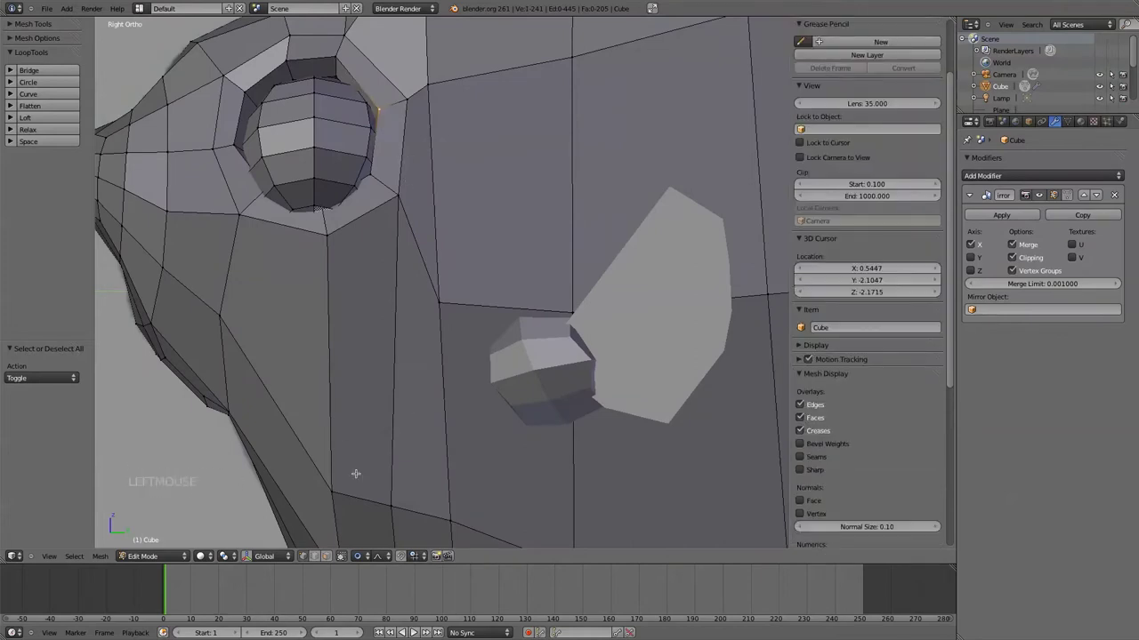
left_click(368, 559)
left_click(371, 531)
key("g")
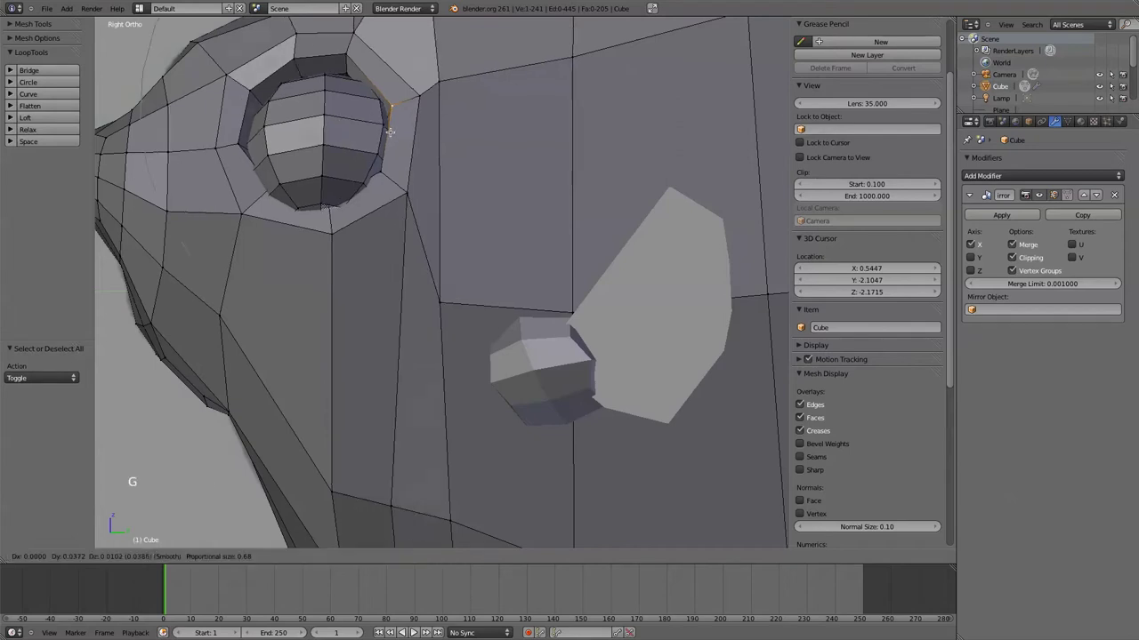
left_click(400, 144)
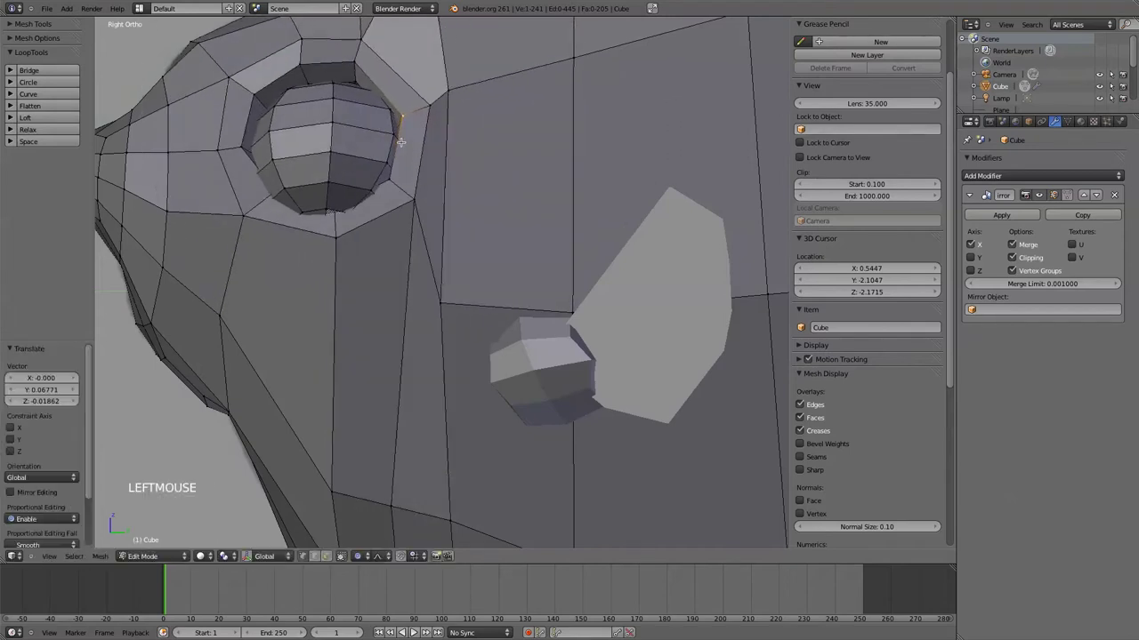
key("ctrl+z")
Set proportional editing to Connected, try moving the same eye socket rim vertex, and undo the move
left_click(357, 556)
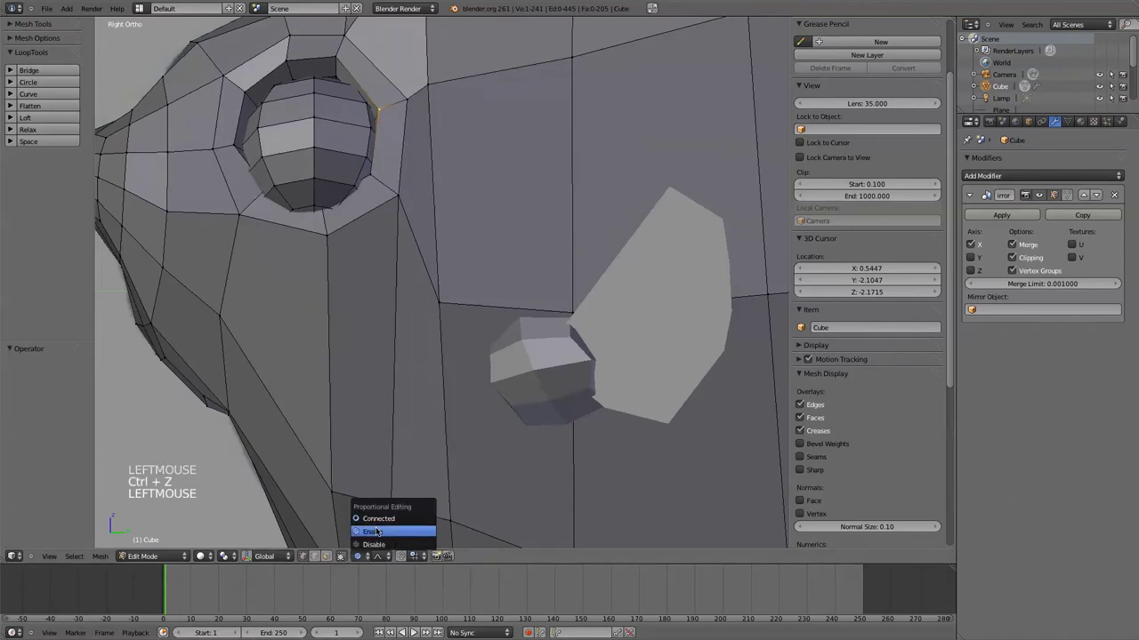
left_click(378, 517)
key("g")
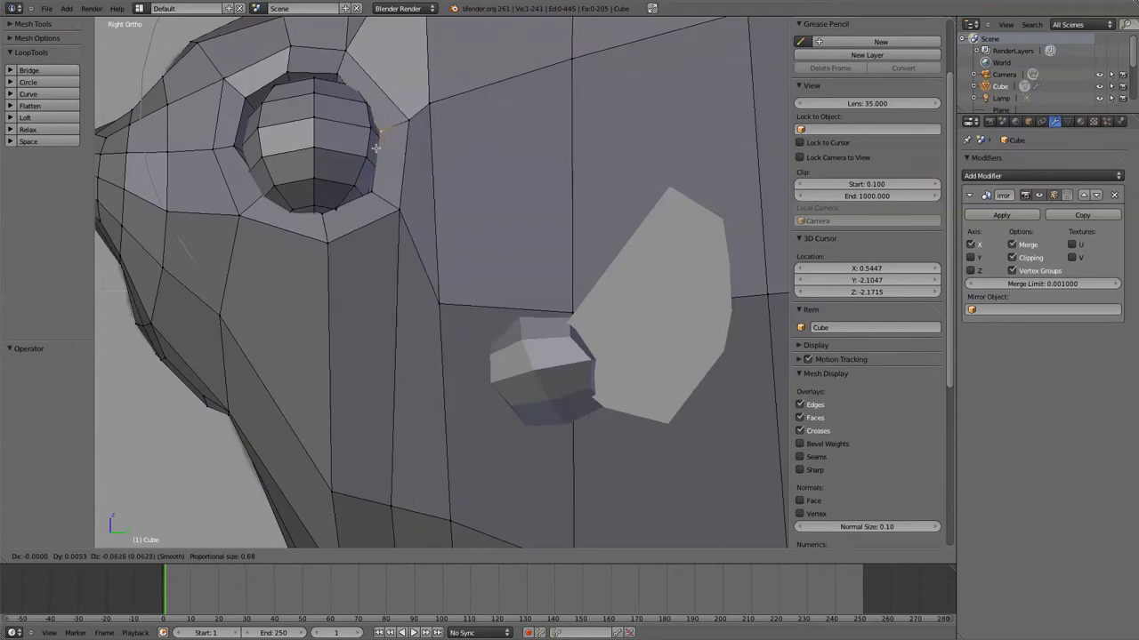
left_click(466, 192)
key("ctrl+z")
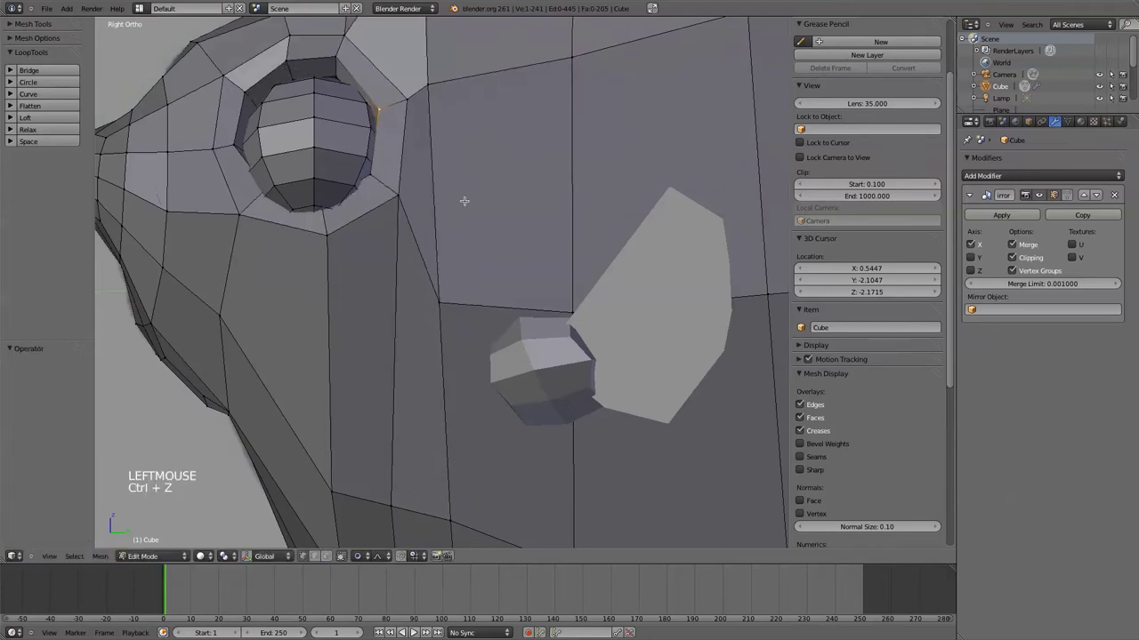
Undo the join of the eye sphere and body to restore them as separate objects
key("ctrl+z")
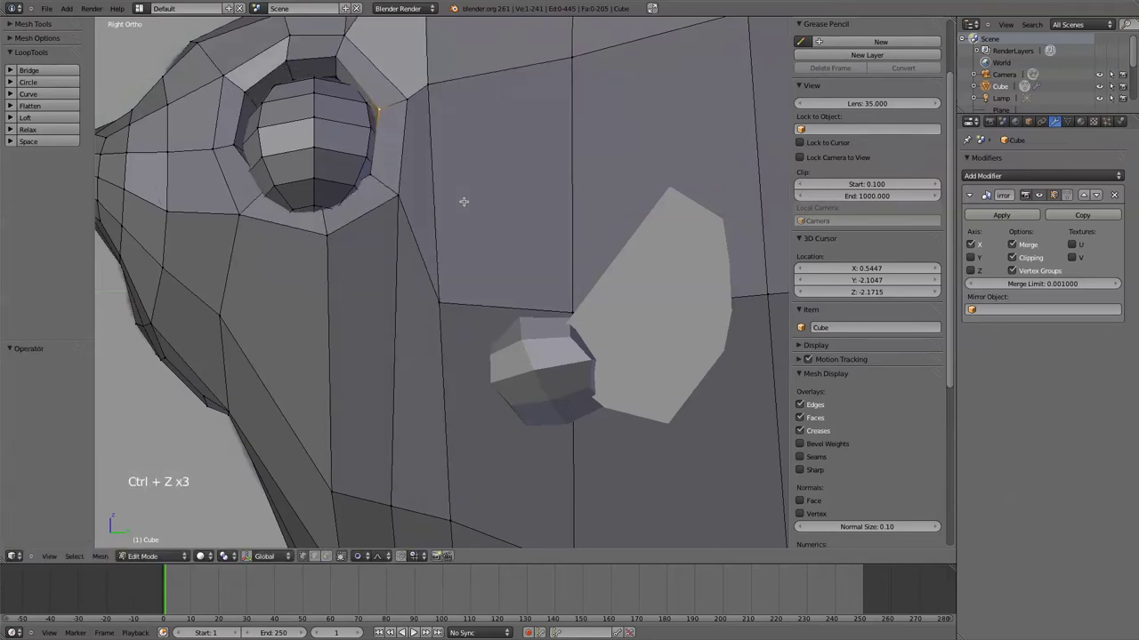
key("ctrl+z")
key("ctrl+z")
key("ctrl+z")
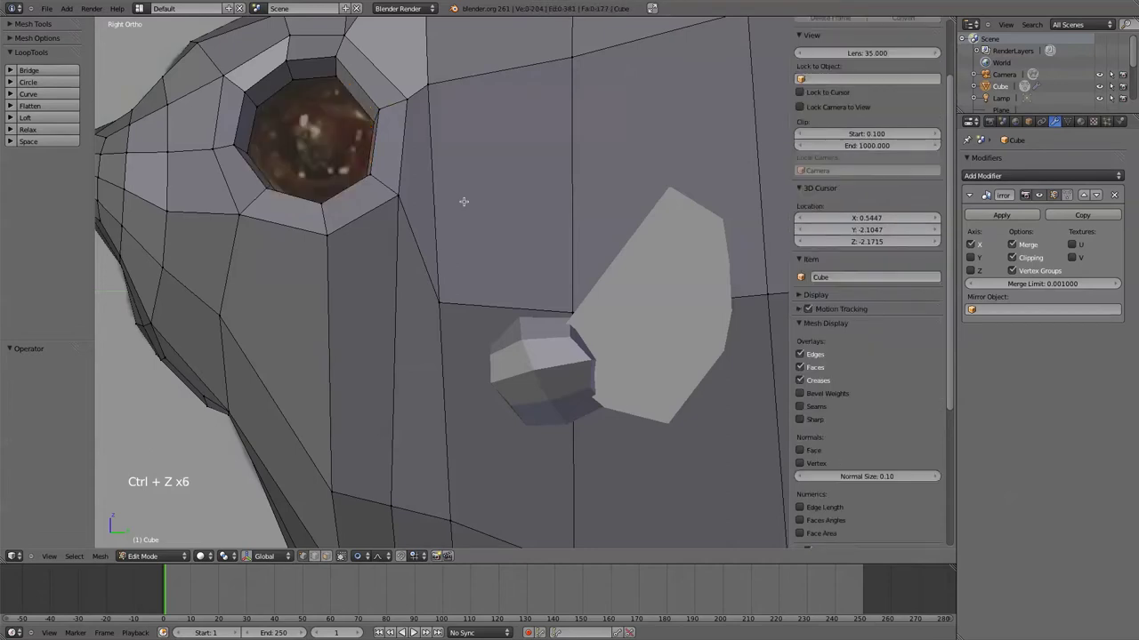
key("Tab")
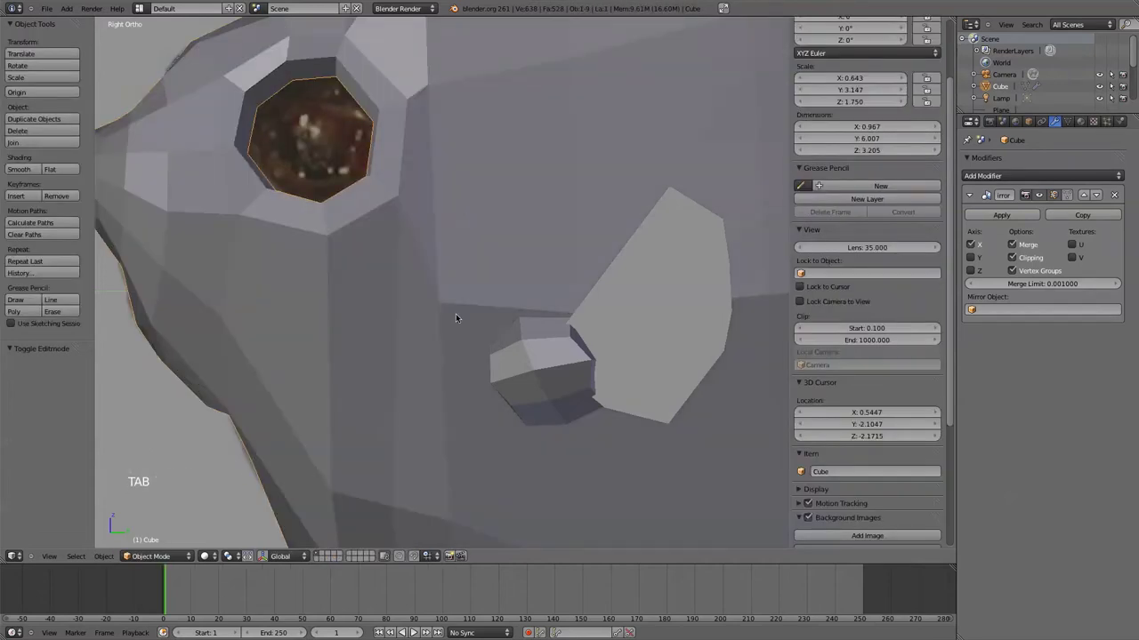
scroll(455, 316, "down", 5)
key("ctrl+z")
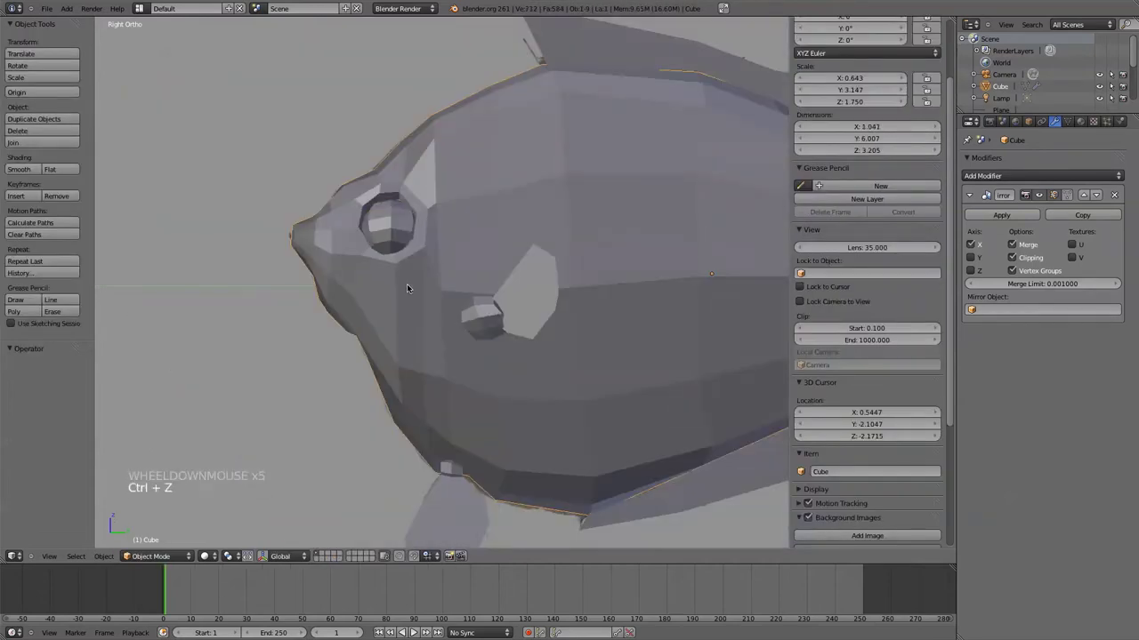
left_click(382, 222)
left_click(402, 230)
key("ctrl+z")
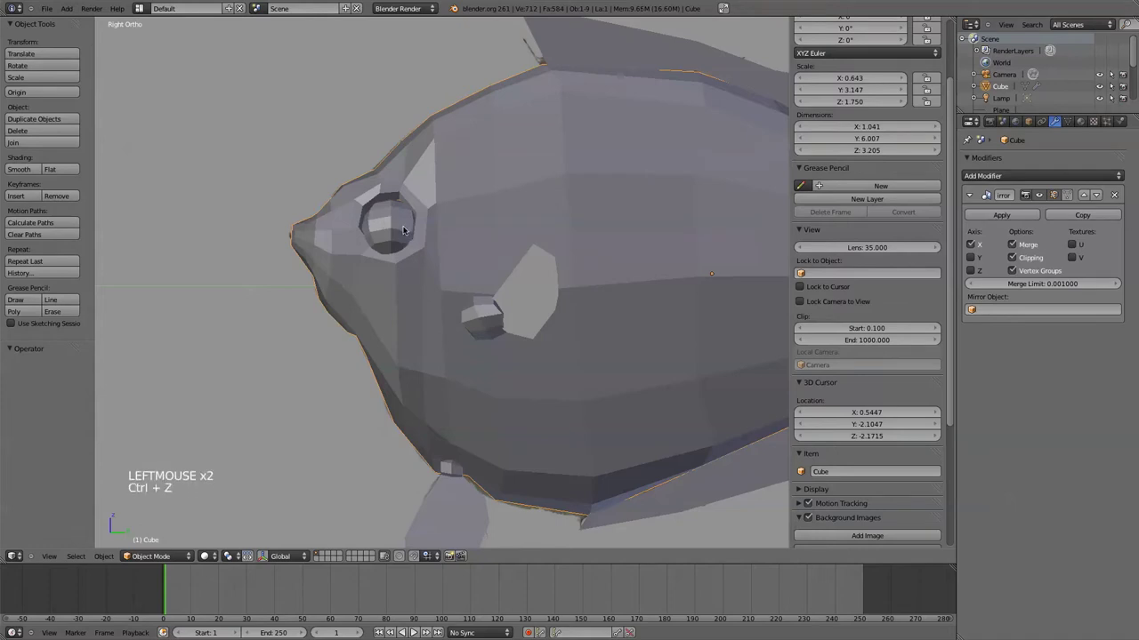
left_click(399, 231)
key("ctrl+z")
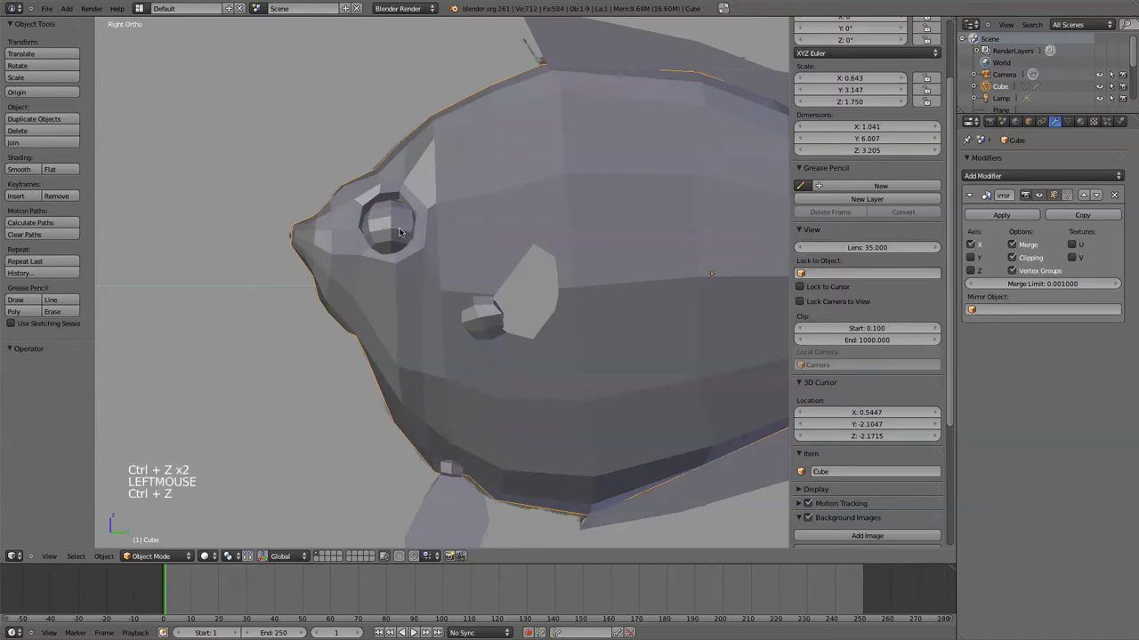
key("ctrl+z")
left_click(399, 231)
left_click(468, 227)
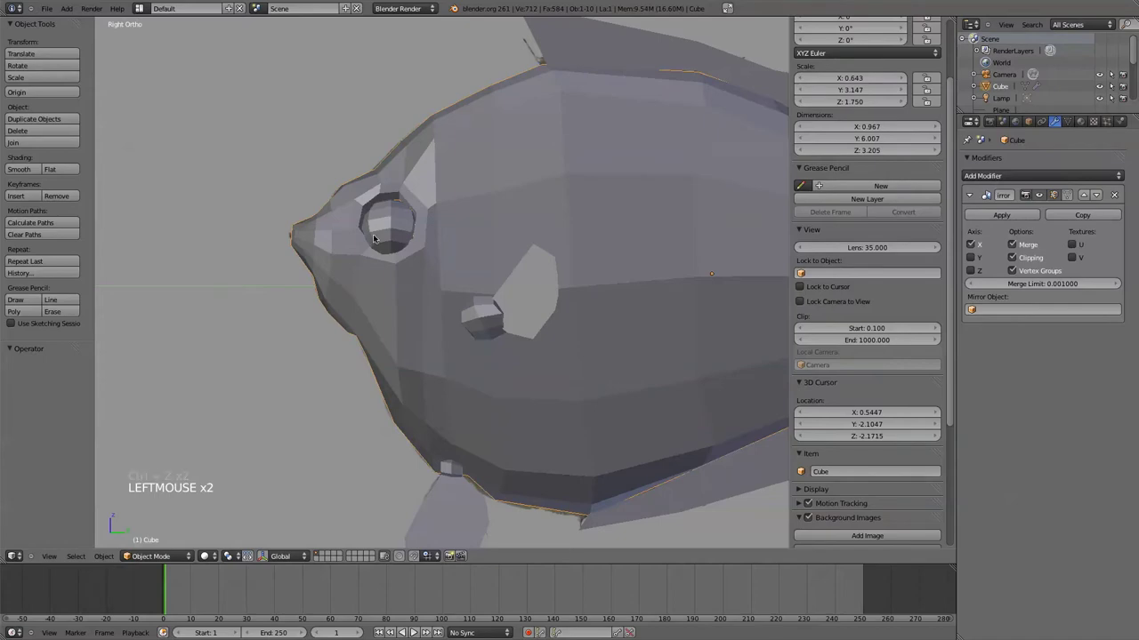
left_click(386, 235)
left_click(416, 249)
left_click(450, 302)
Move the two bottom rim vertices of the body's eye socket slightly downward around the eye, with connected proportional editing
key("Tab")
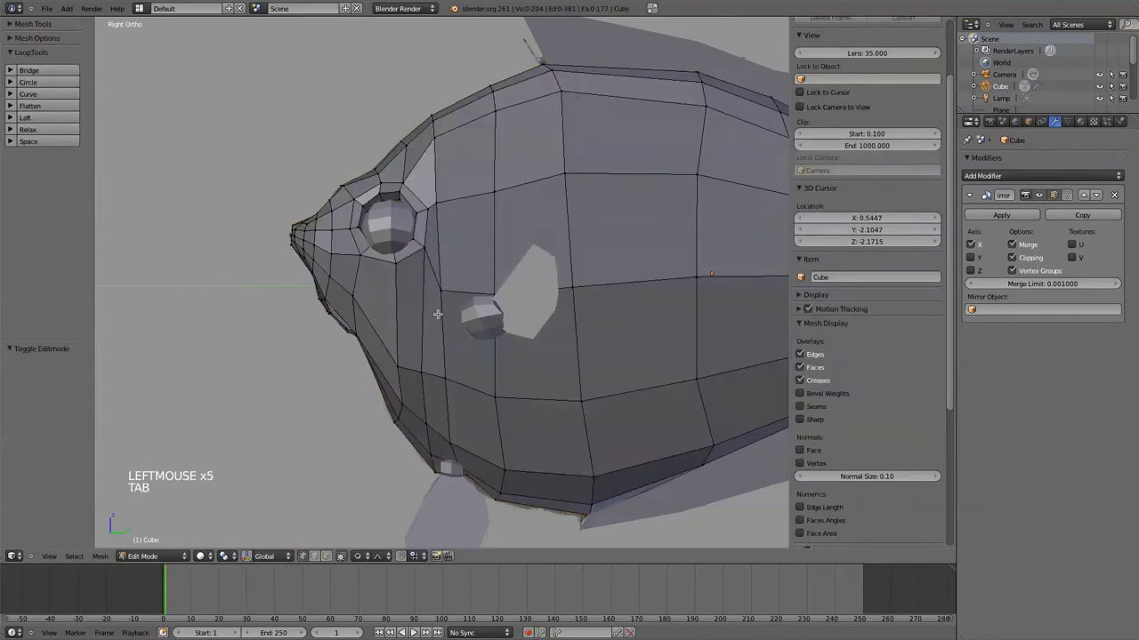
scroll(325, 236, "up", 5)
middle_click_drag(326, 236, 392, 290)
key("z")
key("z")
key("z")
key("z")
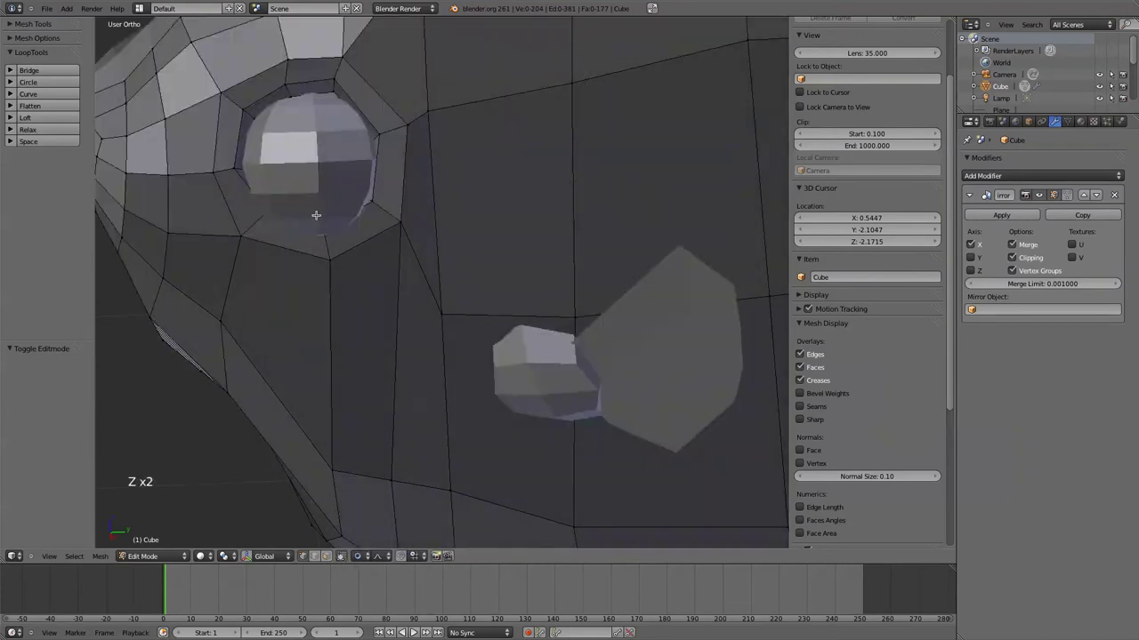
key("b")
key("g")
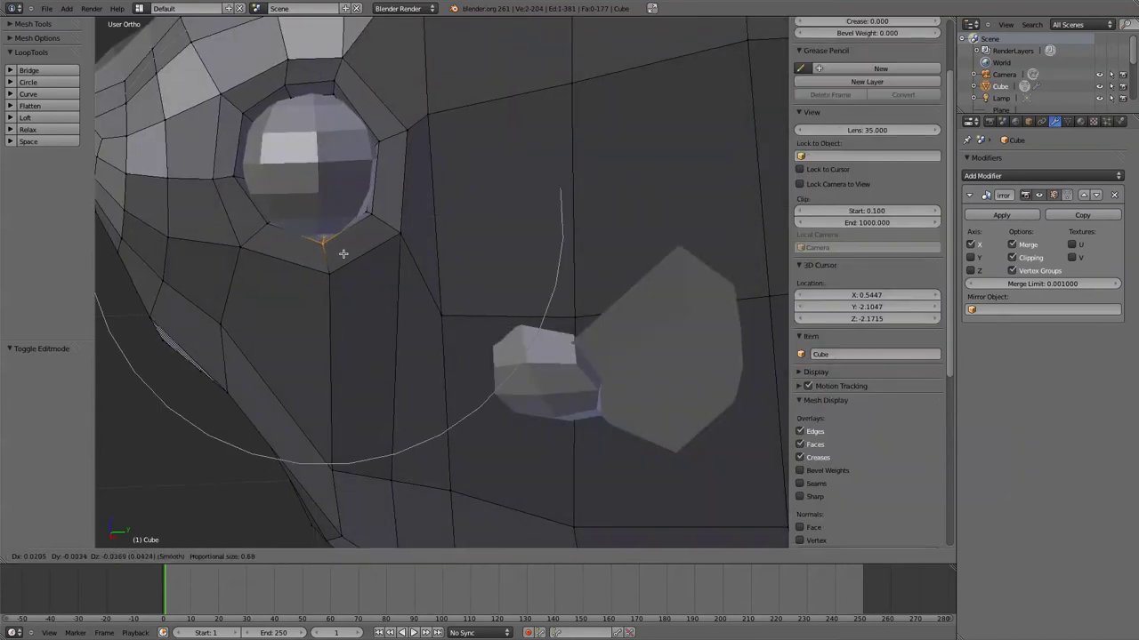
left_click(344, 255)
Nudge the rear rim vertices of the eye socket outward, and shift the lower front pair by -0.01215 in Y and -0.007382 in Z
key("a")
key("b")
left_click_drag(369, 132, 393, 160)
key("g")
left_click(398, 158)
key("a")
key("b")
left_click_drag(254, 214, 287, 233)
key("g")
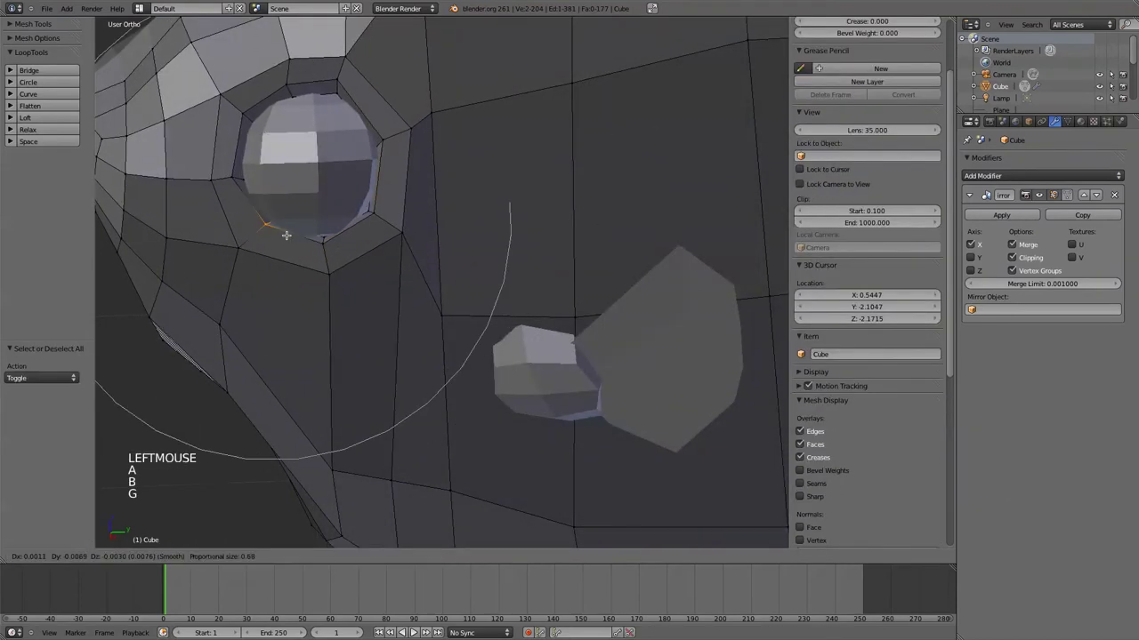
left_click(285, 234)
Move the lower front eye socket vertices by -0.0127 in Y and 0.04655 in Z against the reference image in right view
key("z")
key("z")
key("KP_1")
key("KP_3")
key("z")
scroll(356, 257, "up", 1)
middle_click_drag(320, 231, 414, 323, "shift")
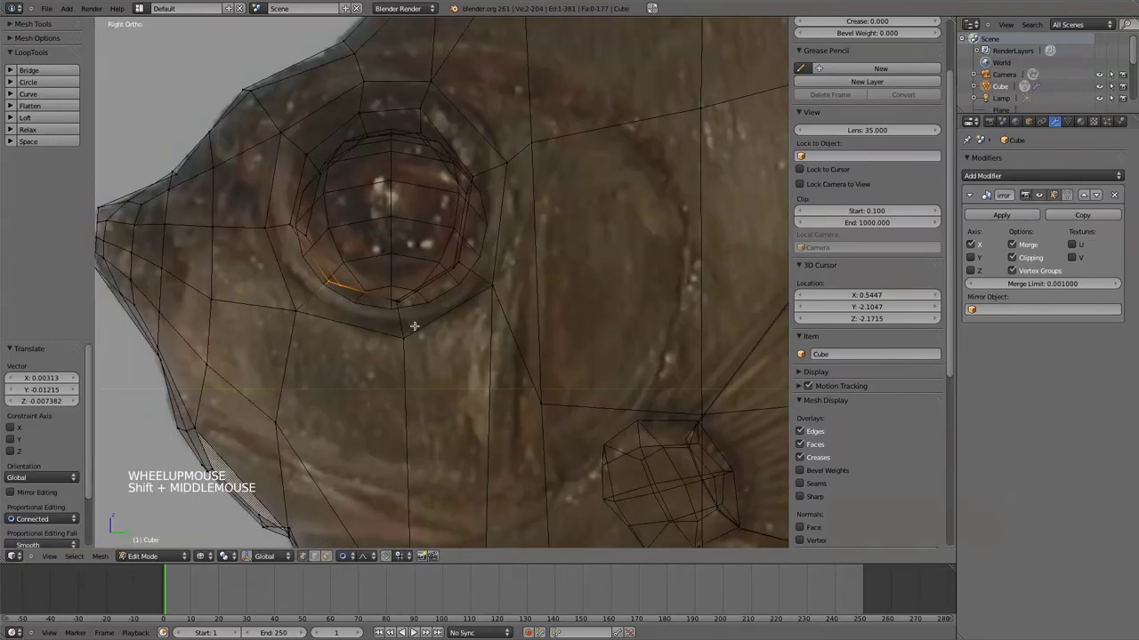
key("g")
left_click(403, 302)
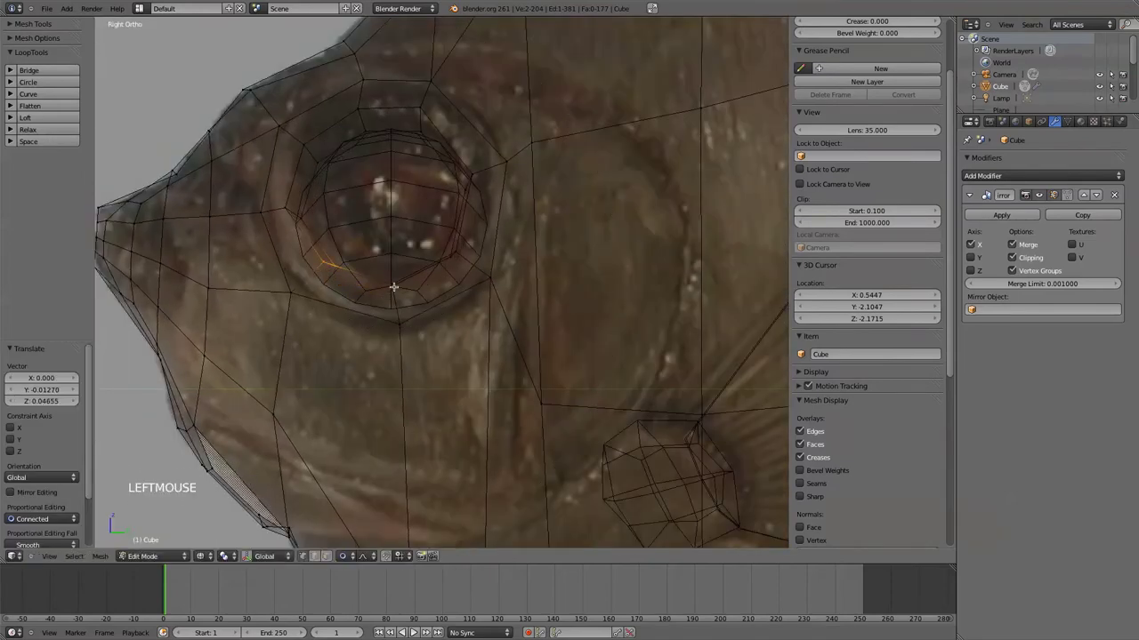
Shrink the eye sphere's mesh, ending with a 0.948 scale, and move it by -0.01693 in Y and 0.02539 in Z
key("Tab")
left_click(401, 196)
key("s")
key("s")
left_click(502, 319)
key("Tab")
key("s")
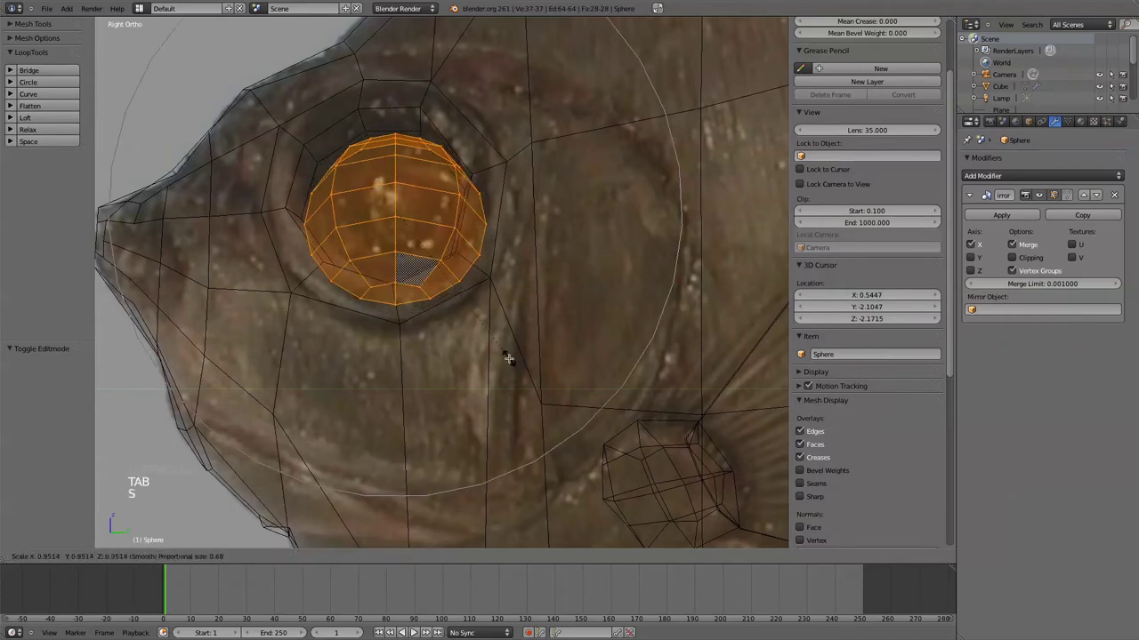
left_click(514, 366)
key("o")
key("o")
key("s")
left_click(520, 373)
key("g")
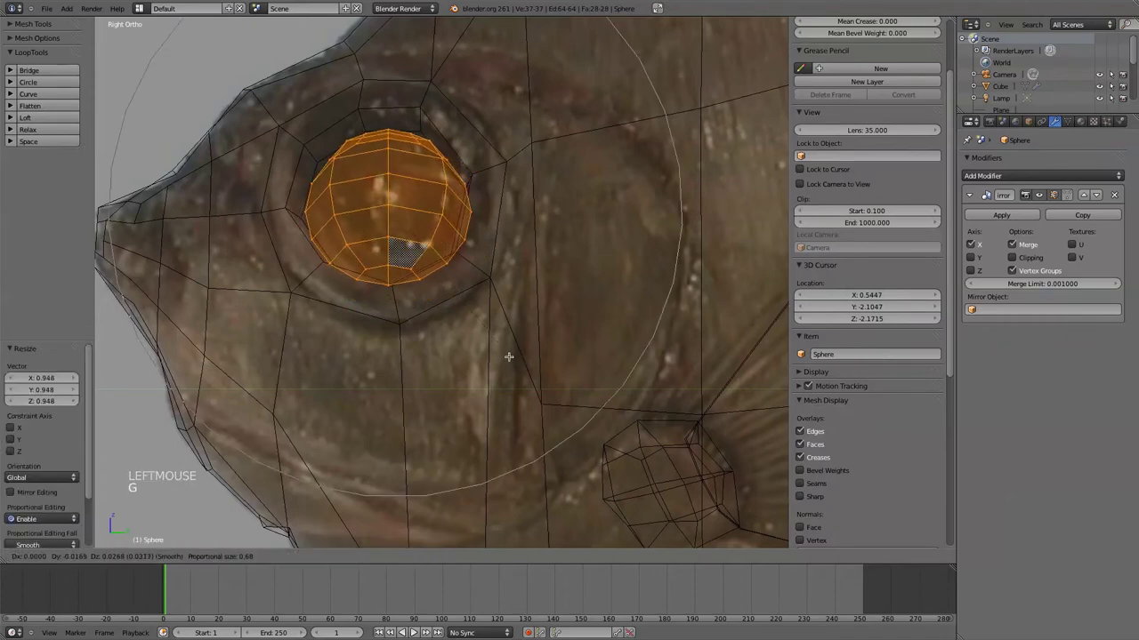
left_click(508, 356)
Scale the inner edge loop of the body's eye socket by 0.797 with proportional editing disabled
key("alt+z")
mouse_move(506, 356)
middle_mouse_down()
mouse_move(495, 344)
mouse_move(498, 386)
mouse_move(444, 334)
middle_mouse_up()
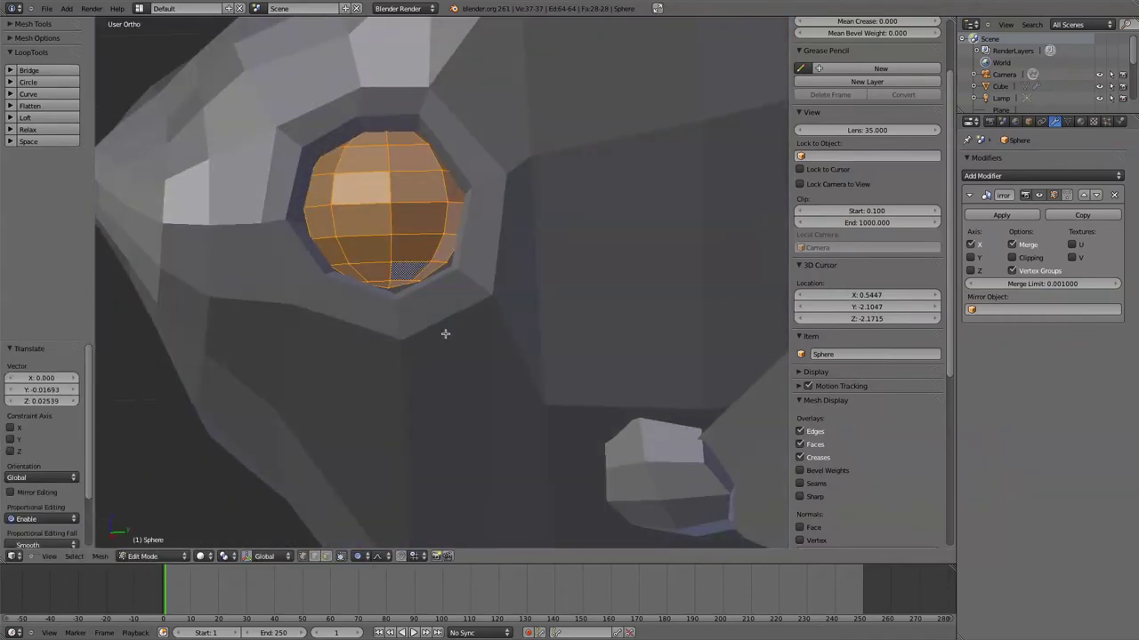
left_click(445, 334)
key("Tab")
left_click(483, 234)
key("Tab")
left_click(465, 216, "alt")
key("s")
left_click(521, 339)
key("ctrl+z")
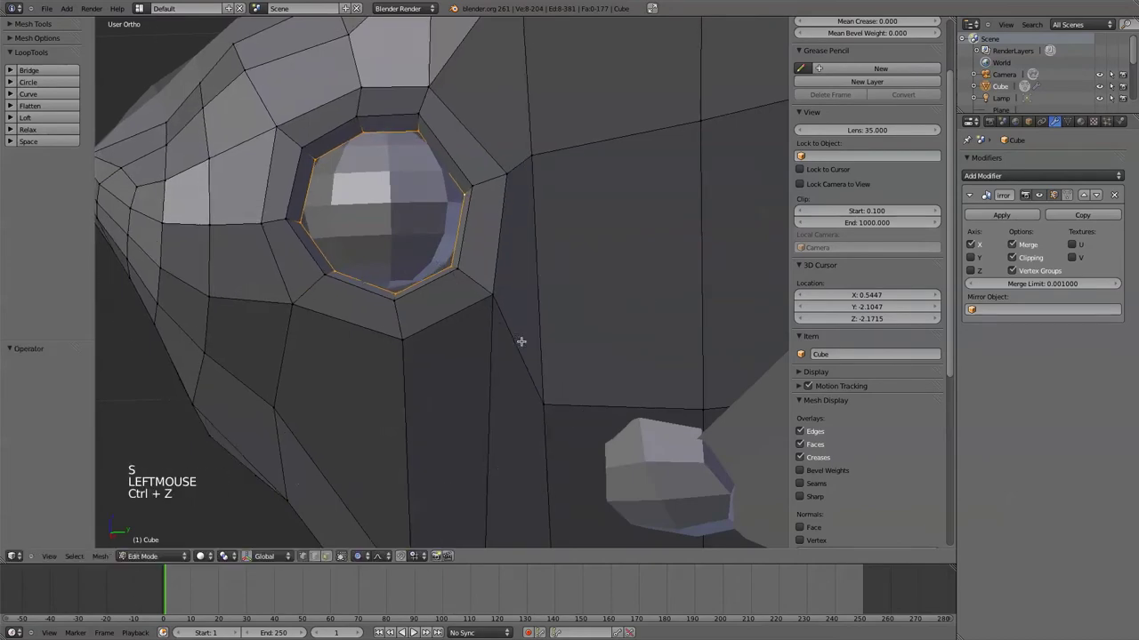
key("s")
left_click(499, 302)
Examine how the eye sits in its socket from the front and side of the fish
key("z")
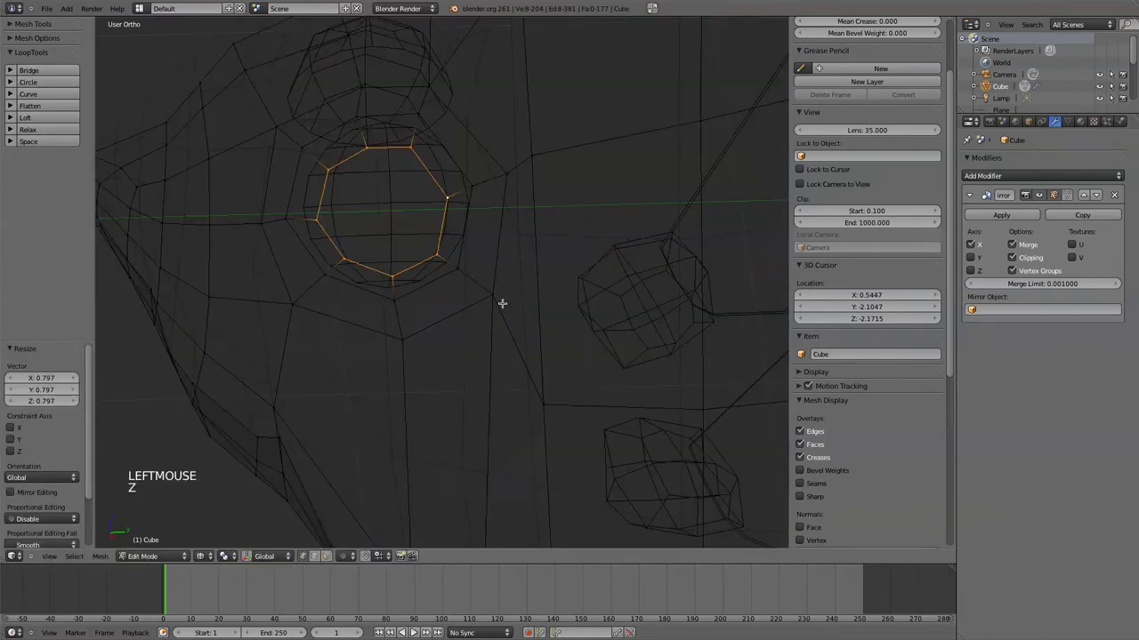
key("z")
key("Tab")
scroll(481, 316, "down", 4)
middle_click_drag(459, 329, 490, 310)
key("KP_1")
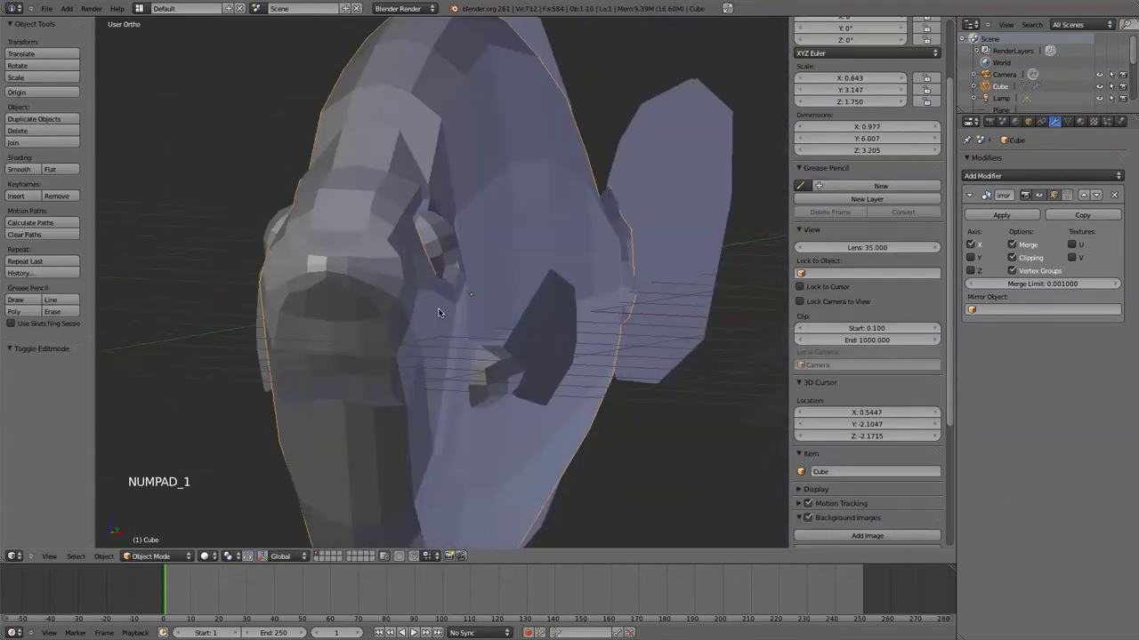
key("KP_3")
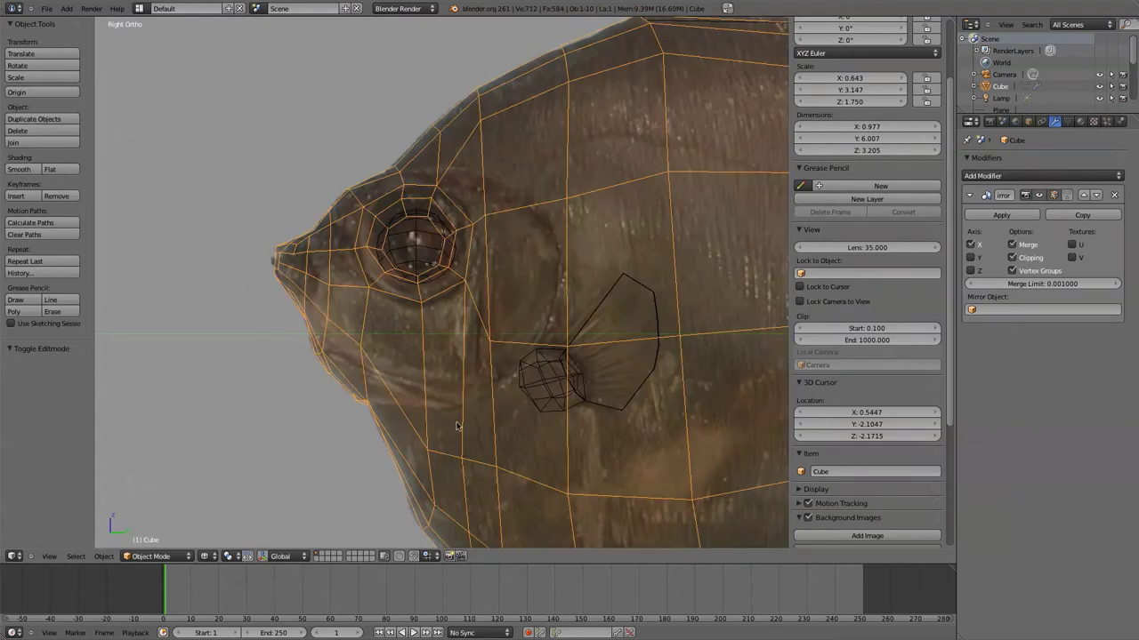
Move the vertex below the gill cover by 0.149 in Y and -0.06581 in Z, and the one above by 0.122 and 0.05363
scroll(455, 442, "up", 1)
middle_click_drag(456, 442, 465, 416, "shift")
key("Tab")
left_click(525, 334)
key("g")
left_click(568, 351)
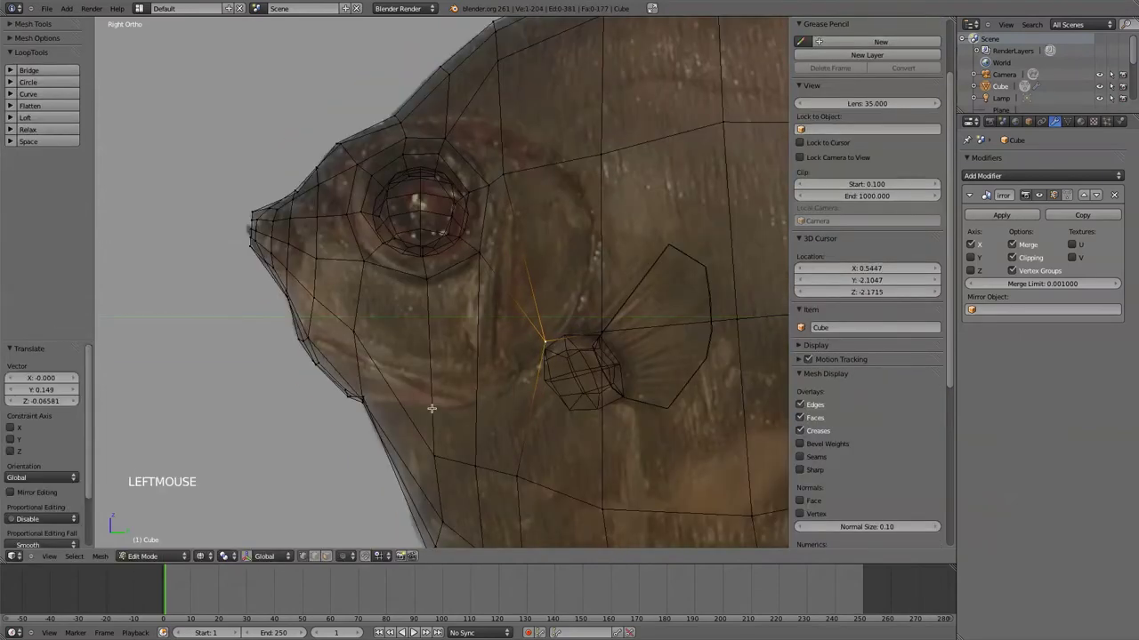
left_click(505, 183)
key("g")
left_click(536, 167)
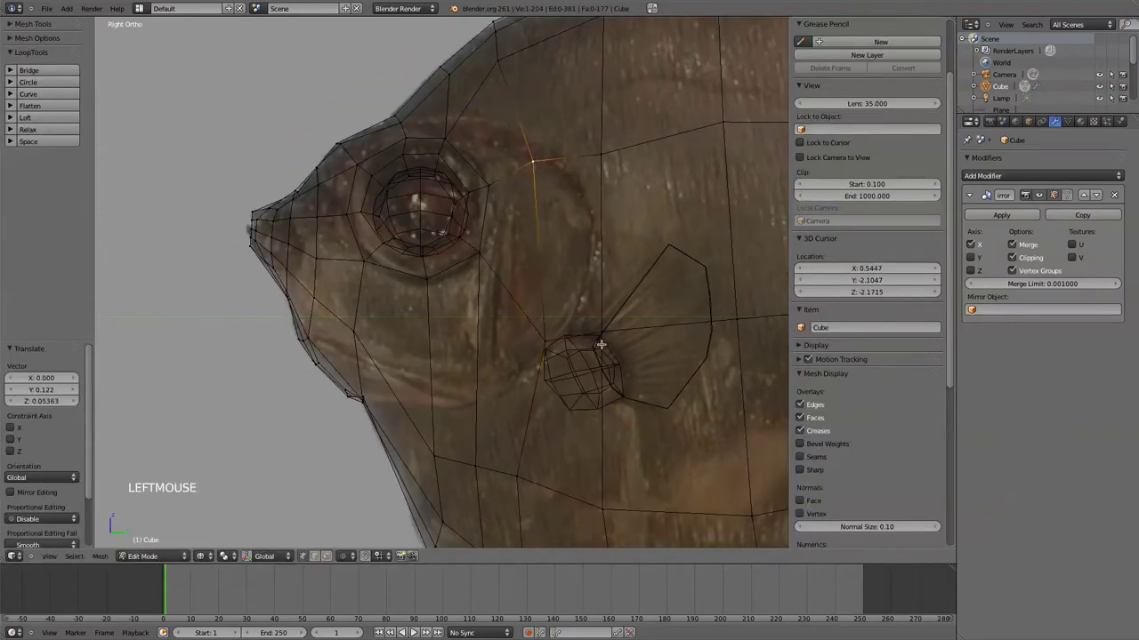
Move the two vertices behind the gill cover onto its rear outline, and shift its upper vertex by 0.004875 in Y and 0.04875 in Z
left_click(600, 341)
key("g")
left_click(585, 296)
left_click(596, 158)
key("g")
left_click(532, 152)
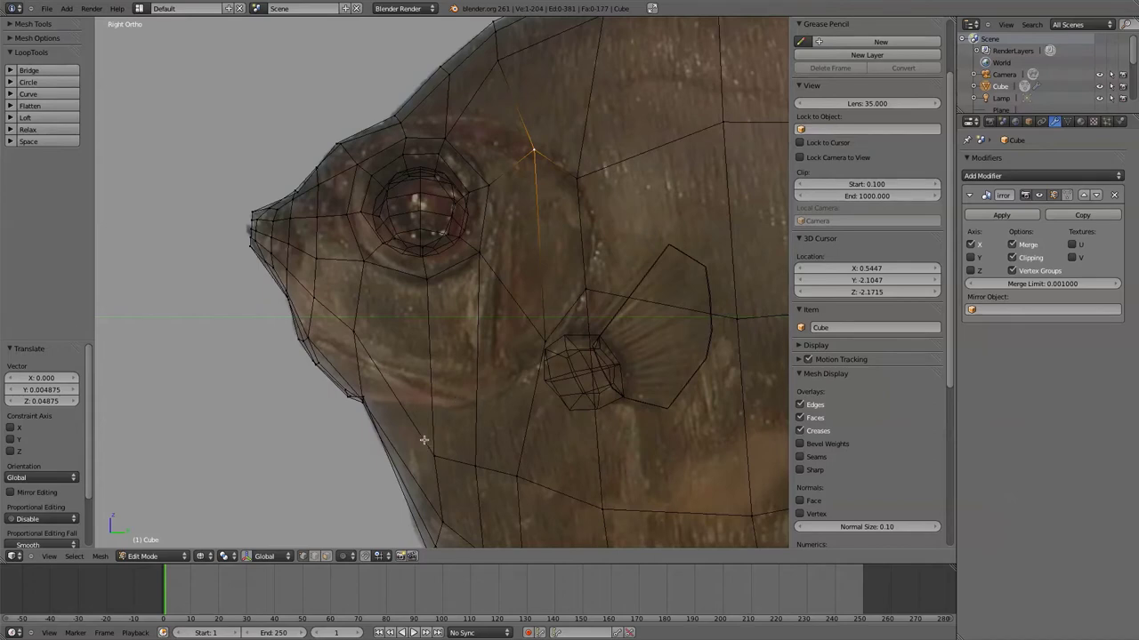
Select the ring of body faces surrounding the eye socket and knife-cut a new edge loop through them around the eye
key("ctrl+r")
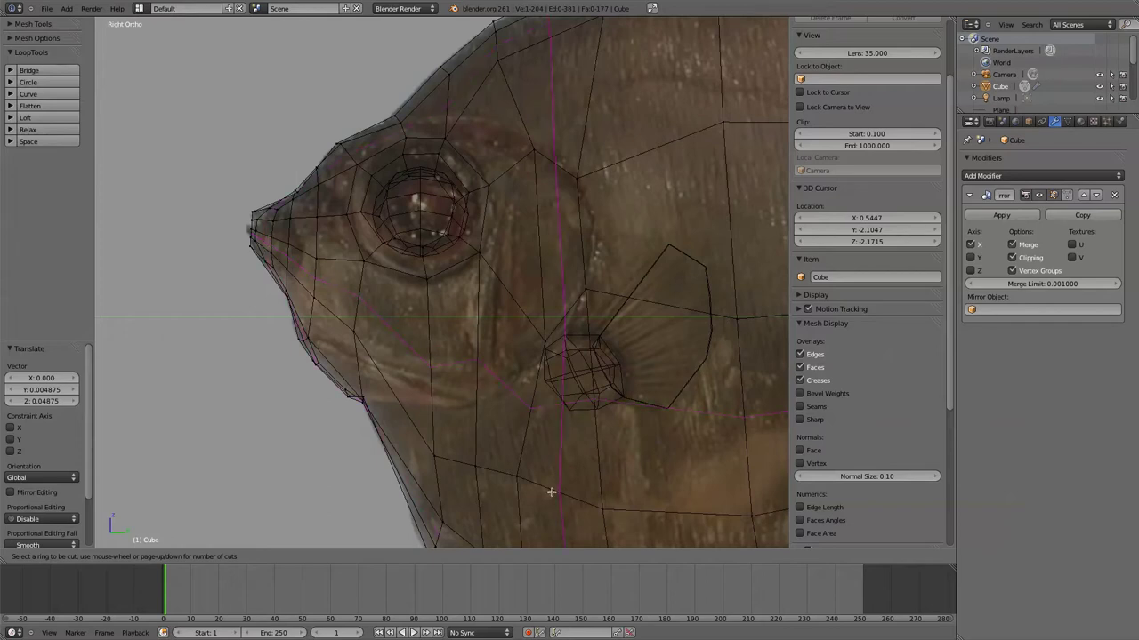
right_click(444, 402)
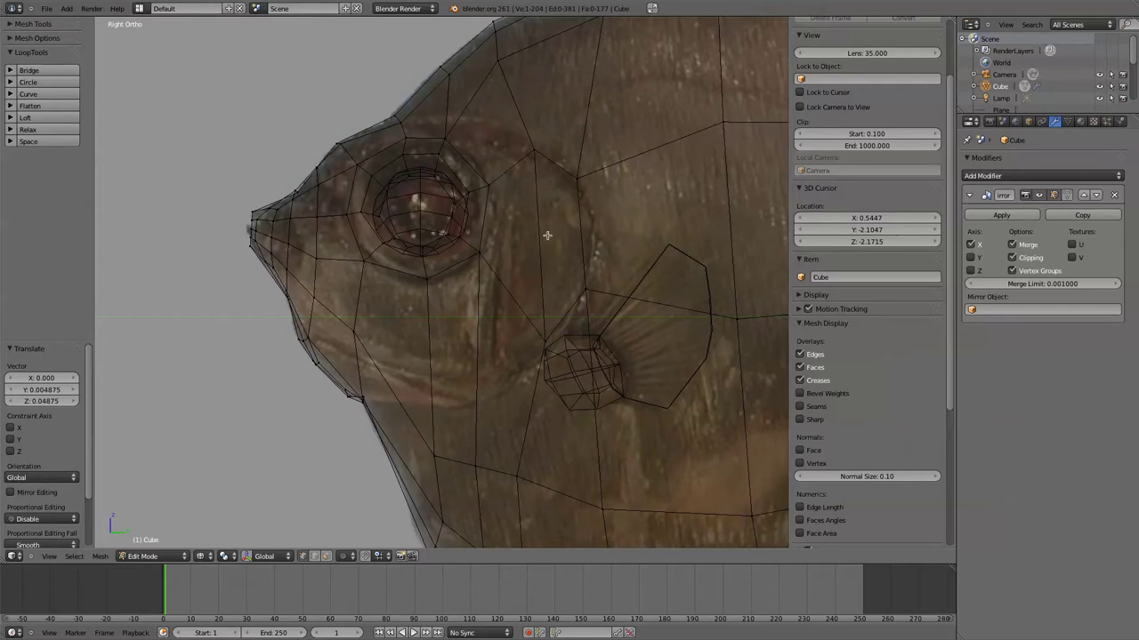
key("ctrl+Tab")
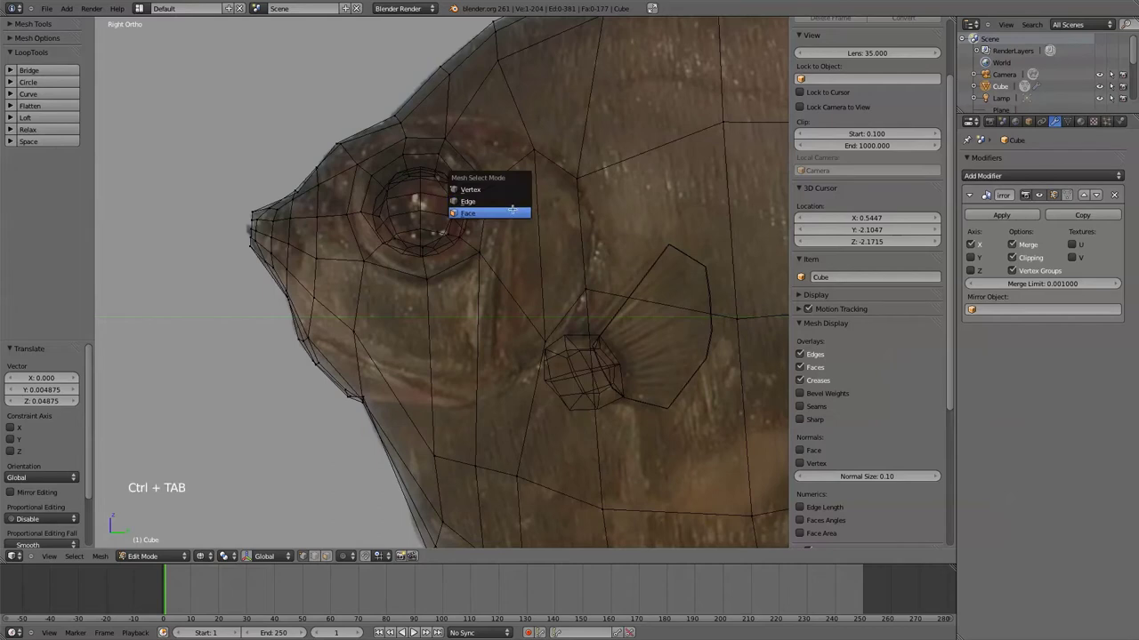
left_click(512, 212)
left_click(489, 136)
left_click(425, 118, "shift")
left_click(451, 118, "shift")
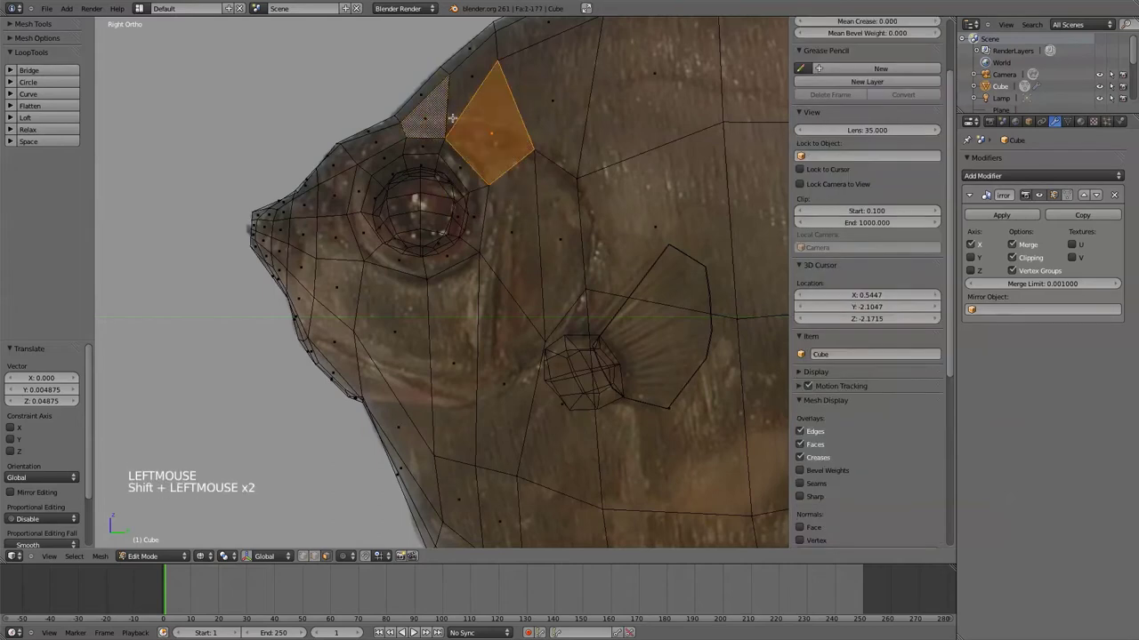
left_click(469, 111, "shift")
left_click(428, 123, "shift")
left_click(383, 146, "shift")
left_click(342, 168, "shift")
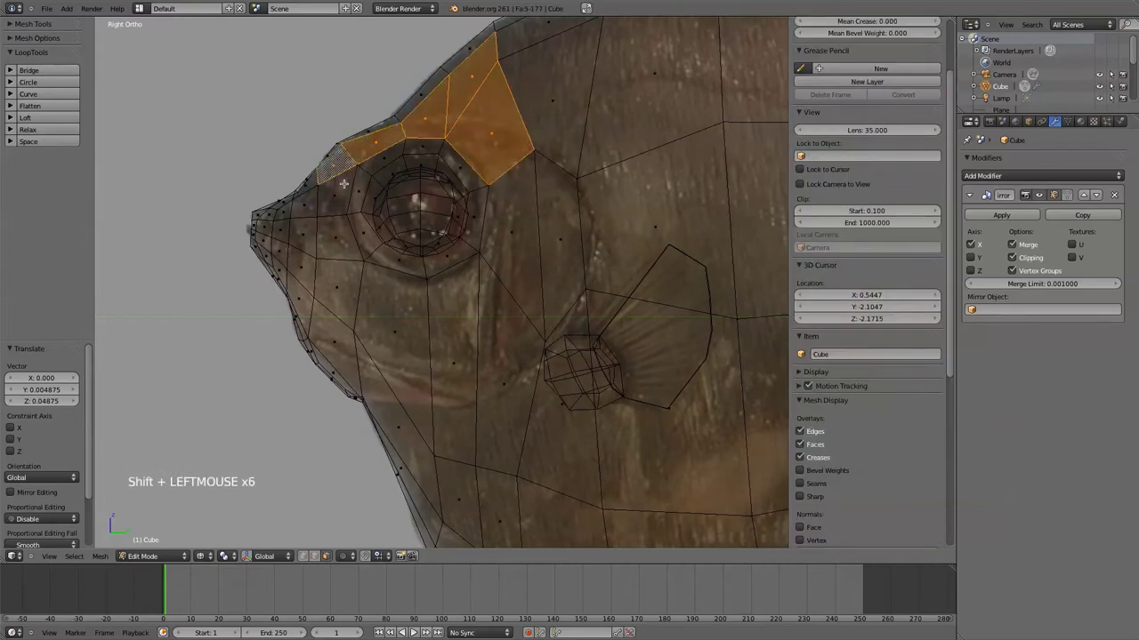
left_click(340, 200, "shift")
left_click(343, 238, "shift")
left_click(343, 287, "shift")
left_click(397, 324, "shift")
left_click(456, 358, "shift")
left_click(456, 358, "shift")
left_click(528, 306, "shift")
left_click(526, 260, "shift")
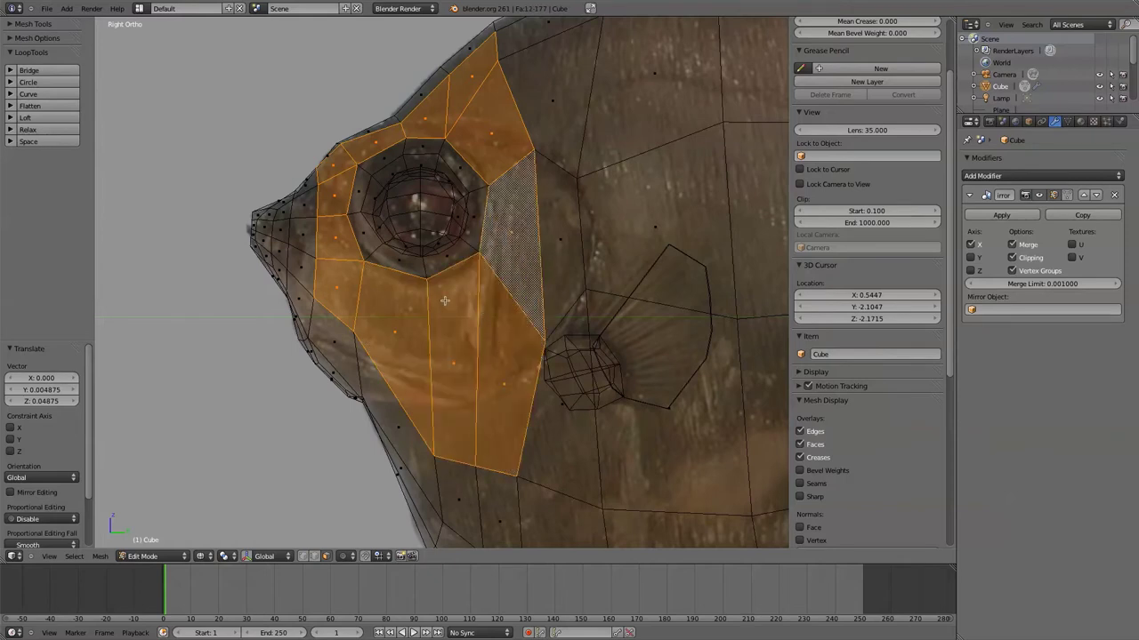
key("k")
key("k")
key("k")
key("k")
key("k")
key("k")
key("k")
key("k")
left_click(467, 83)
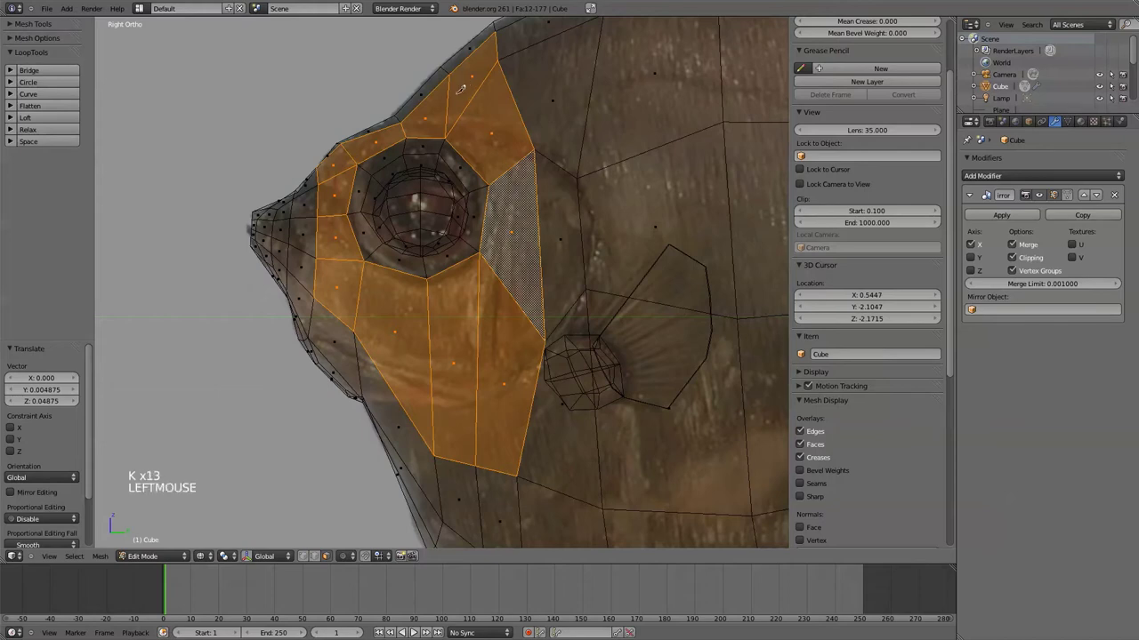
mouse_move(399, 129)
left_mouse_down()
mouse_move(351, 151)
mouse_move(337, 178)
mouse_move(352, 277)
mouse_move(392, 315)
mouse_move(461, 331)
mouse_move(500, 317)
mouse_move(531, 237)
mouse_move(523, 169)
mouse_move(492, 86)
mouse_move(474, 83)
left_mouse_up()
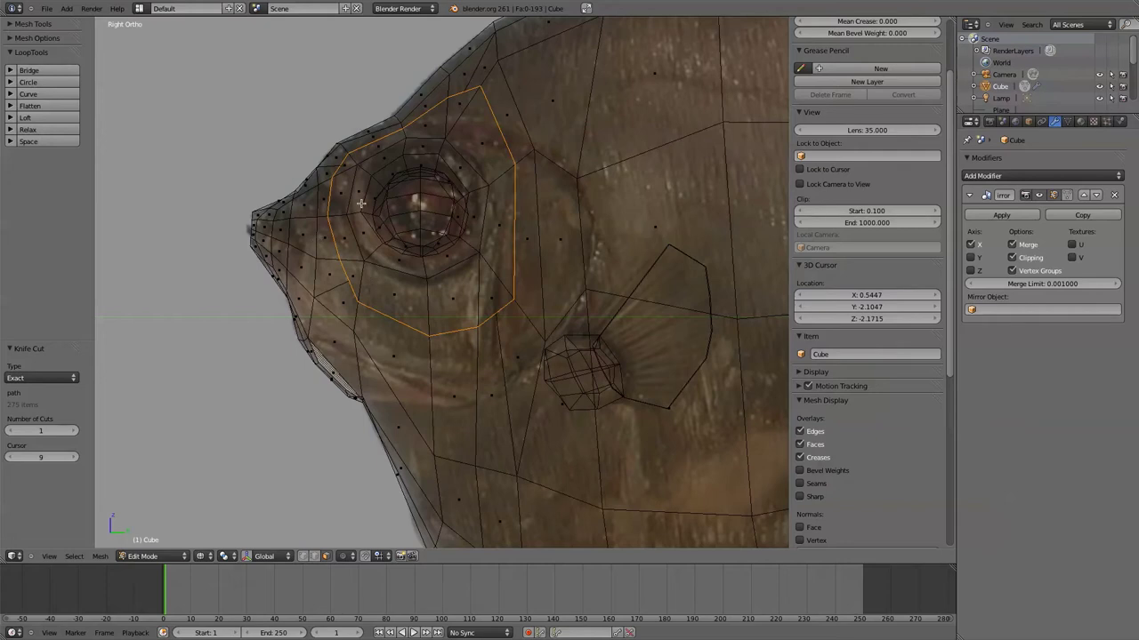
Move vertices above and behind the eye onto the gill cover's upper outline, shifting the rearmost new-loop vertex by 0.02194 in Y and 0.0975 in Z
key("ctrl+Tab")
left_click(471, 132)
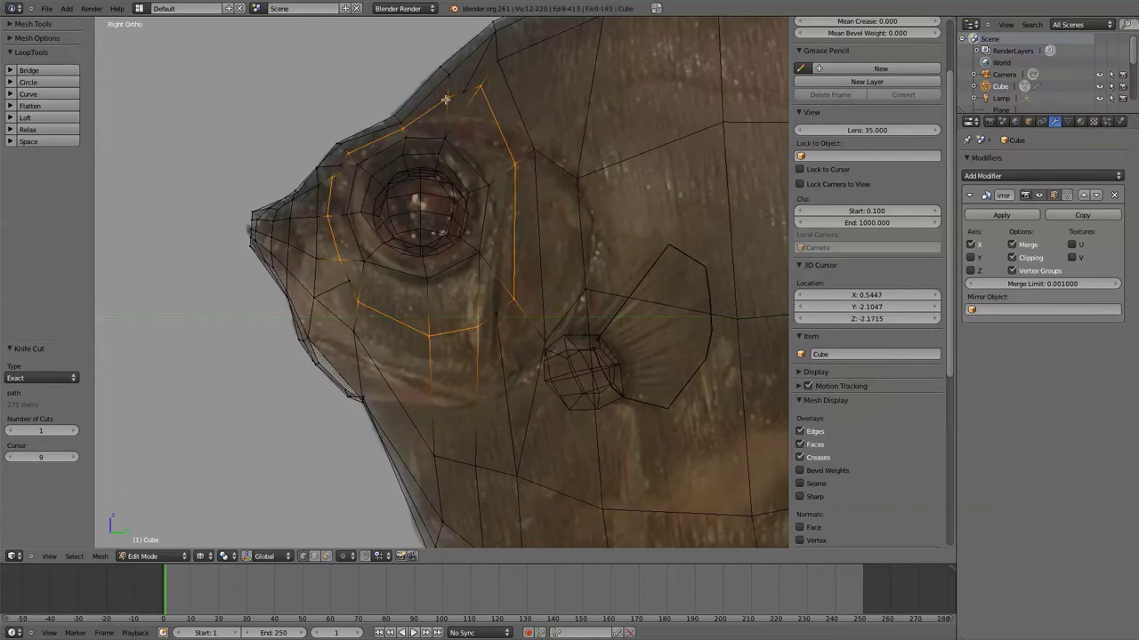
left_click(446, 98)
key("g")
left_click(442, 115)
left_click(480, 87)
key("g")
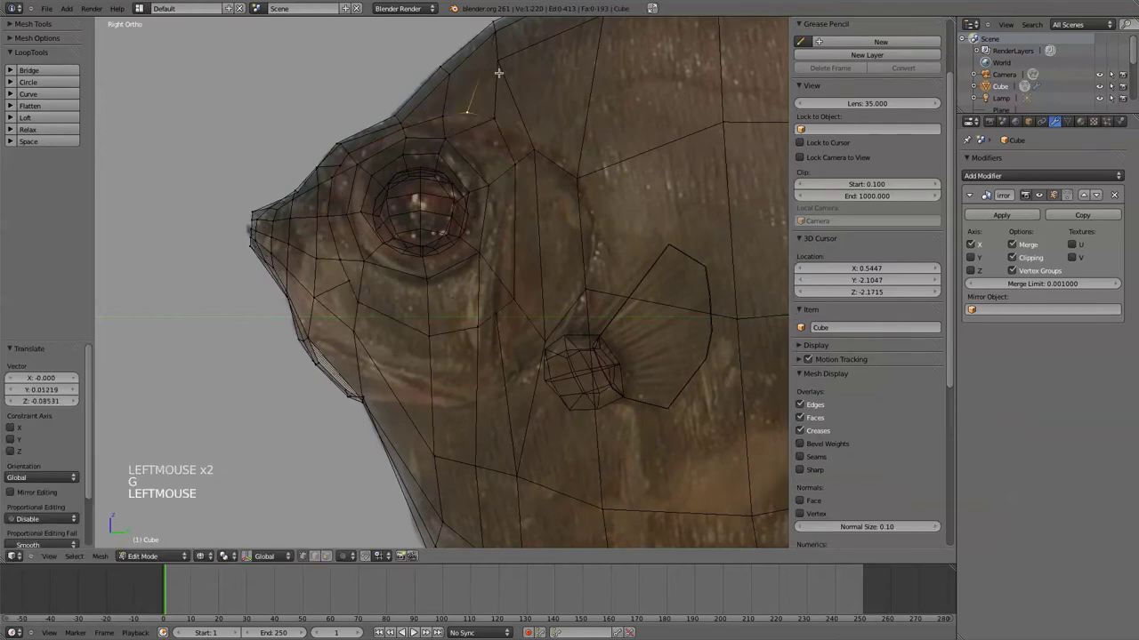
left_click(523, 84)
double_click(520, 139)
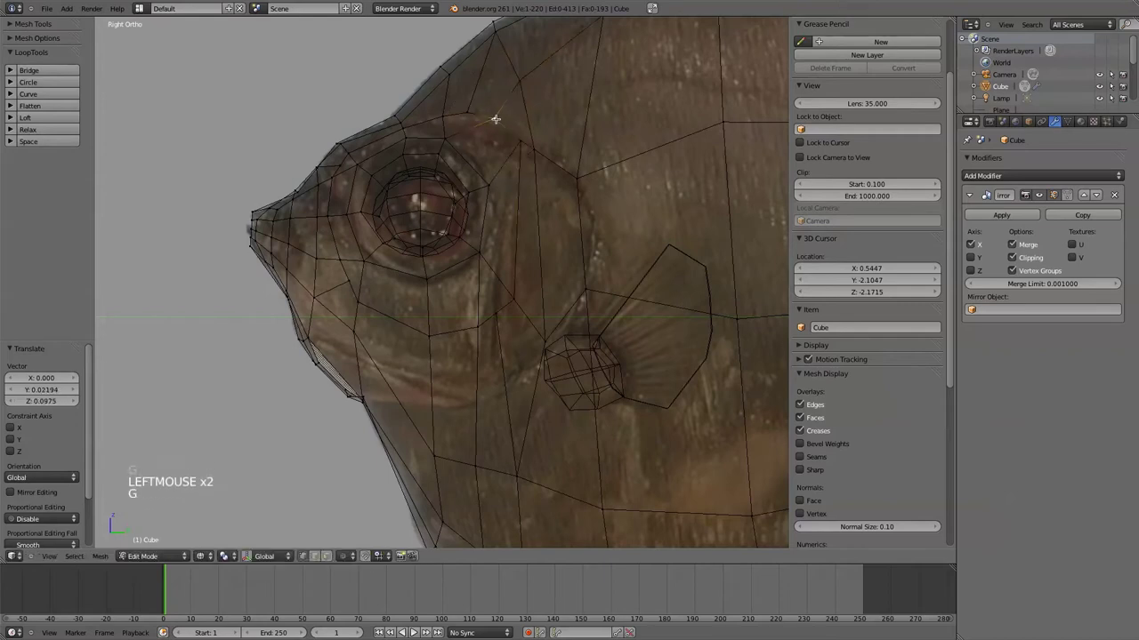
Move two vertices onto the gill cover's upper rear outline, shifting the lower one by 0.06581 in Y and -0.137 in Z
key("g")
left_click(579, 177)
left_click(578, 177)
key("g")
left_click(594, 212)
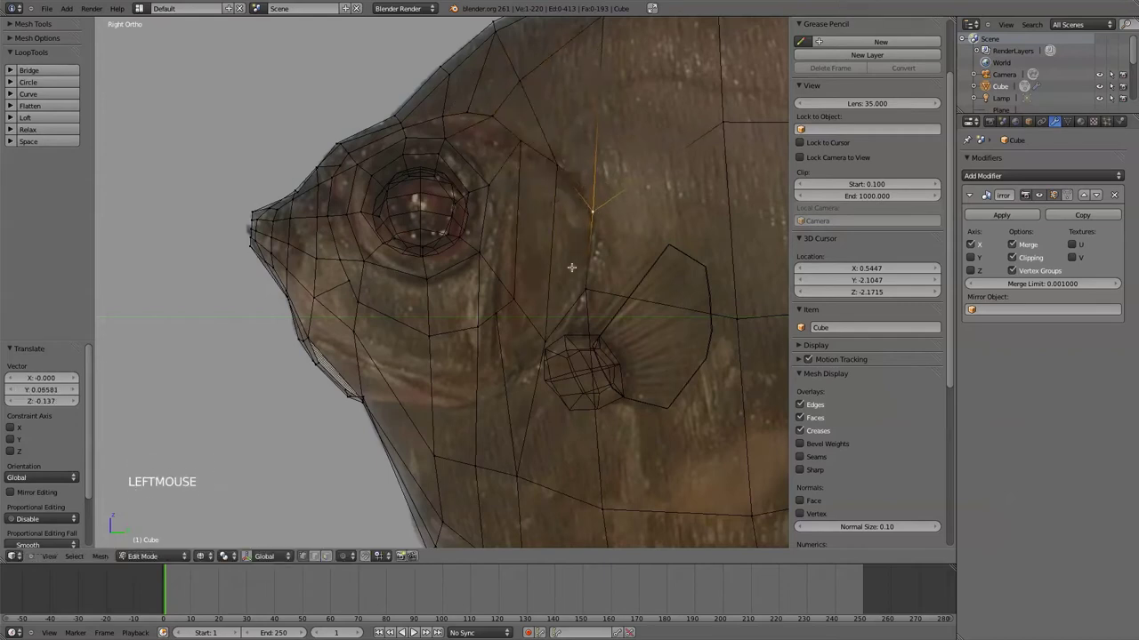
Shift the gill cover's upper vertex by 0.01463 in Y and 0.02925 in Z, and the one beside the fin base by -0.002438 and -0.05606
left_click(520, 140)
key("g")
left_click(523, 134)
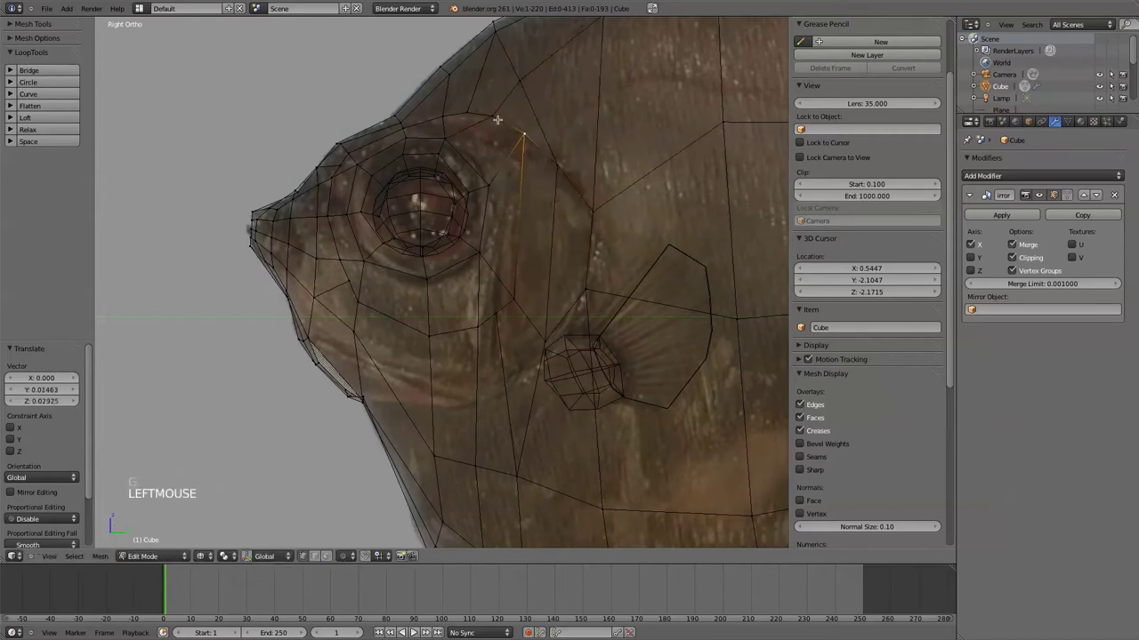
double_click(547, 342)
key("g")
left_click(543, 354)
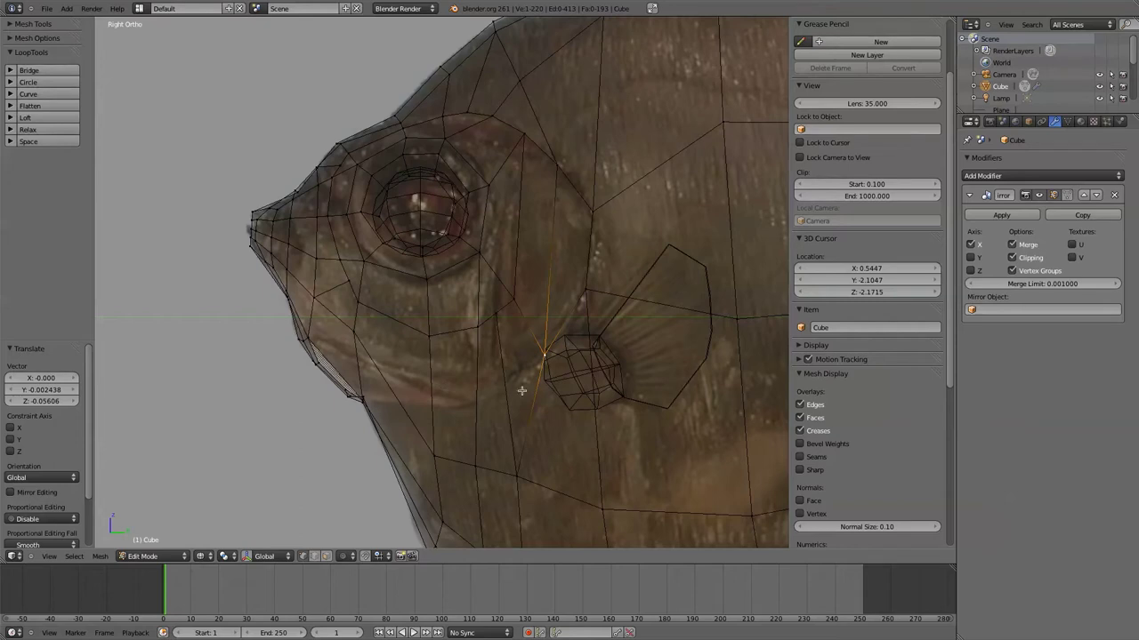
Examine the edge flow below the gill cover and along the belly against the reference image
key("ctrl+r")
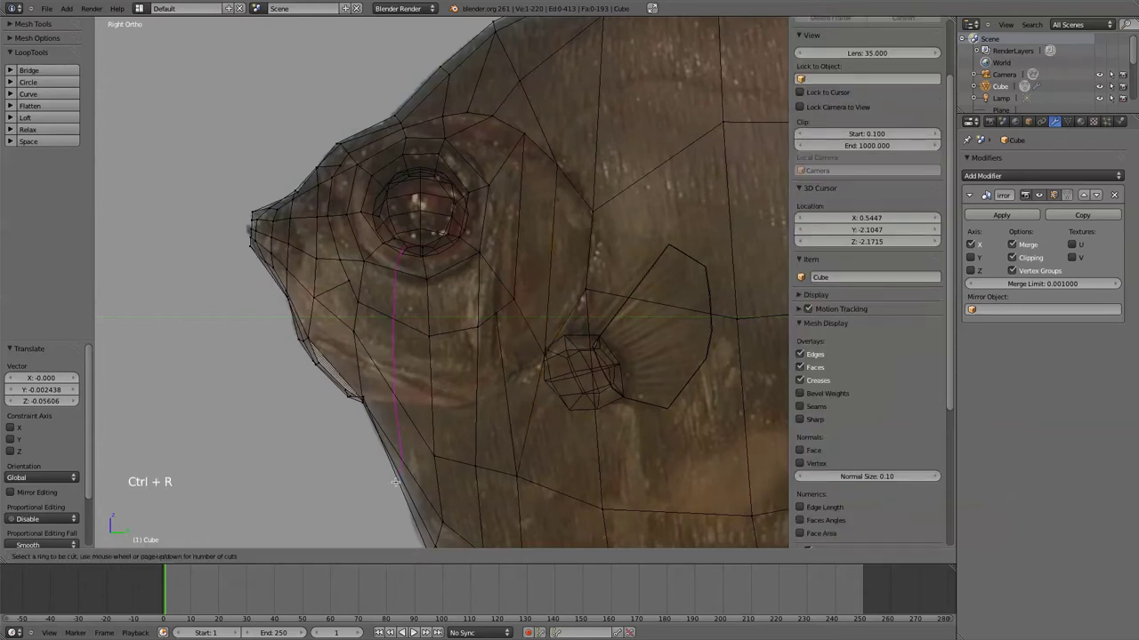
right_click(396, 482)
scroll(406, 489, "down", 3)
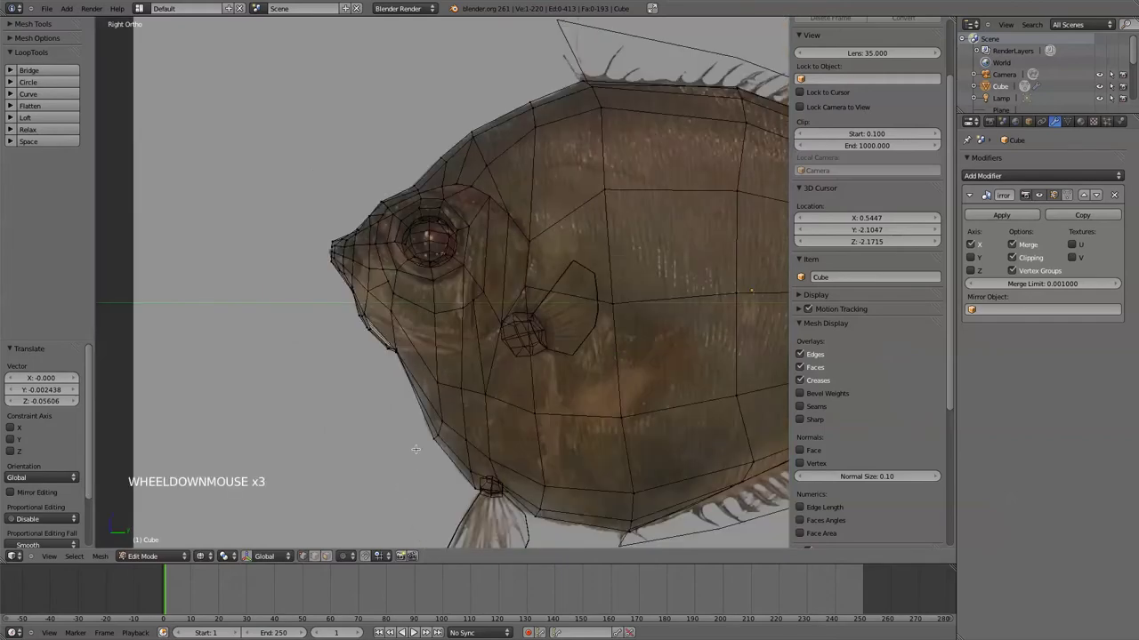
middle_click_drag(416, 449, 25, 439, "shift")
middle_click_drag(430, 370, 709, 323, "shift")
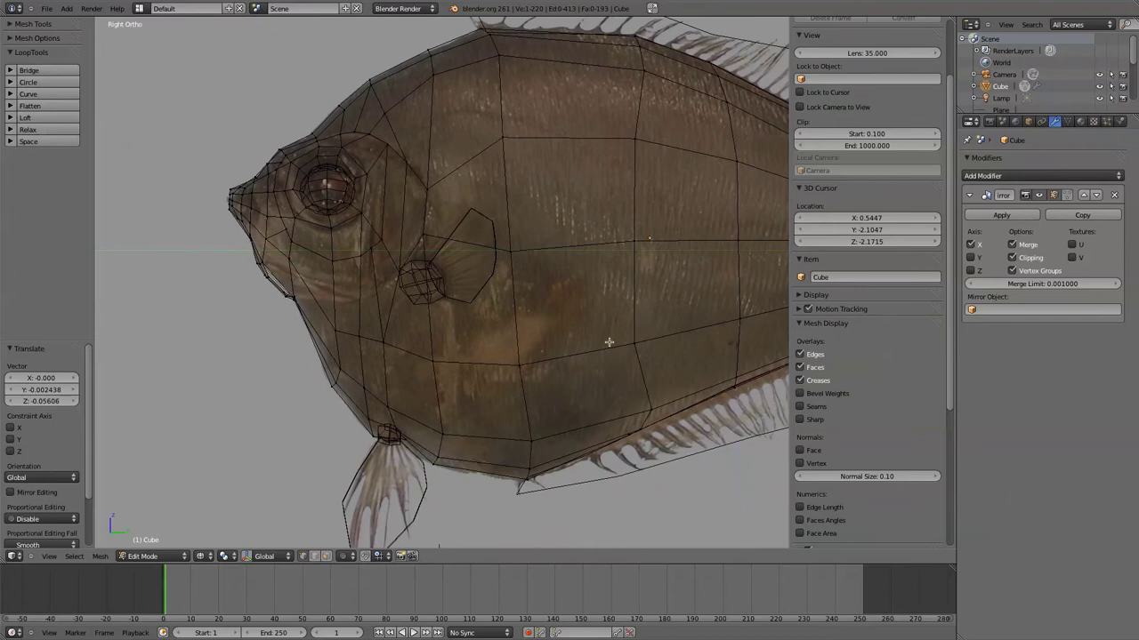
scroll(339, 403, "up", 2)
middle_click_drag(342, 408, 461, 376, "shift")
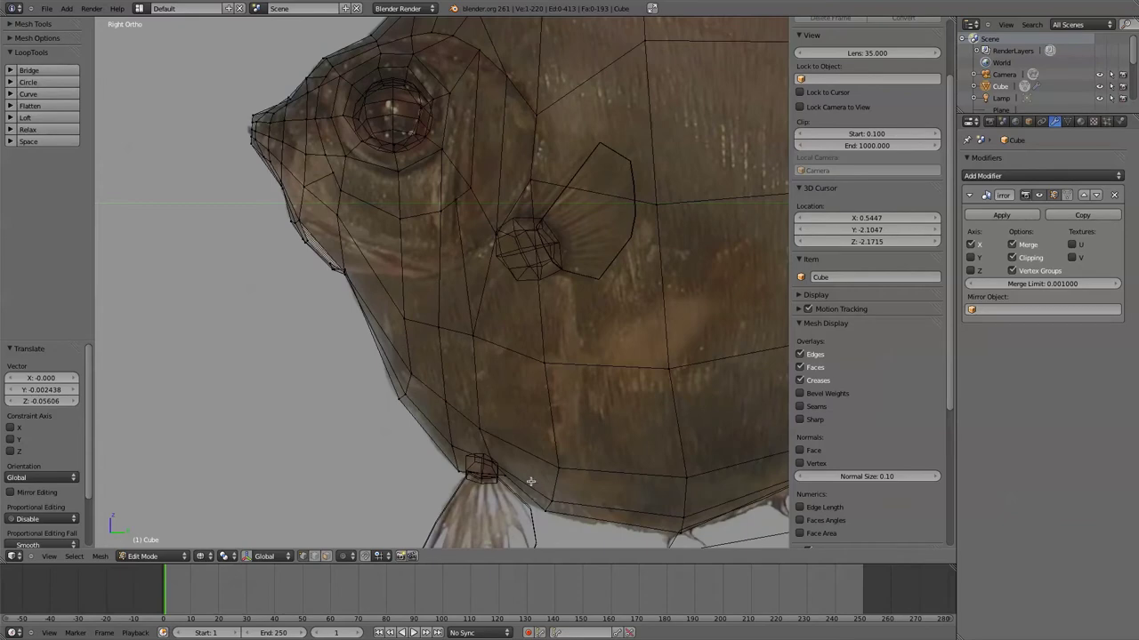
scroll(530, 481, "down", 3)
scroll(530, 478, "up", 3)
scroll(351, 350, "down", 3)
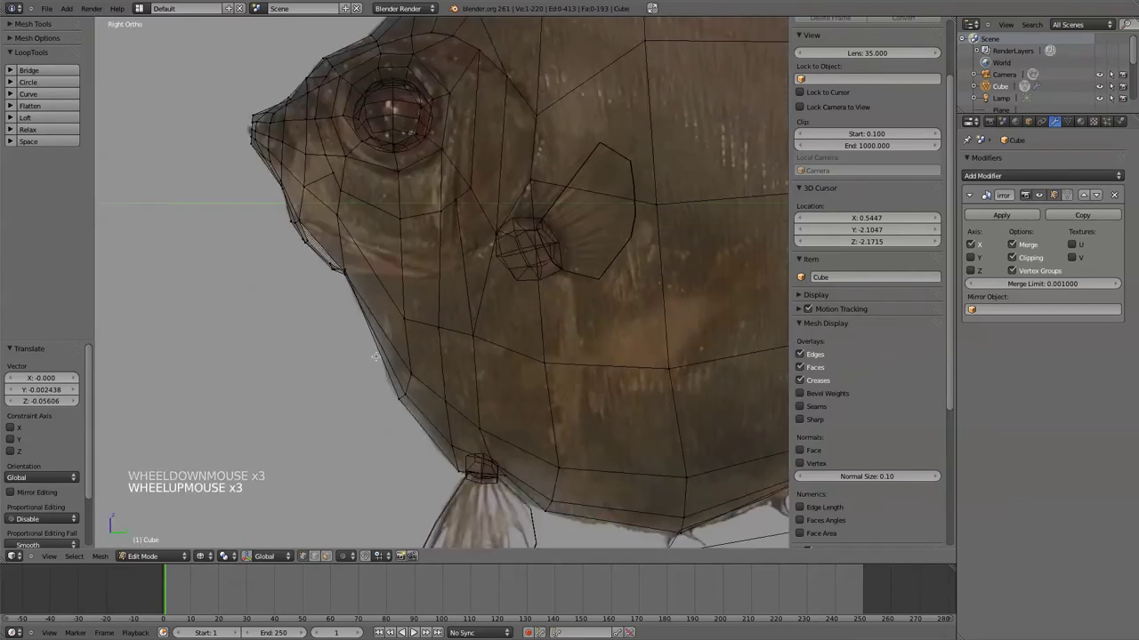
scroll(364, 353, "up", 3)
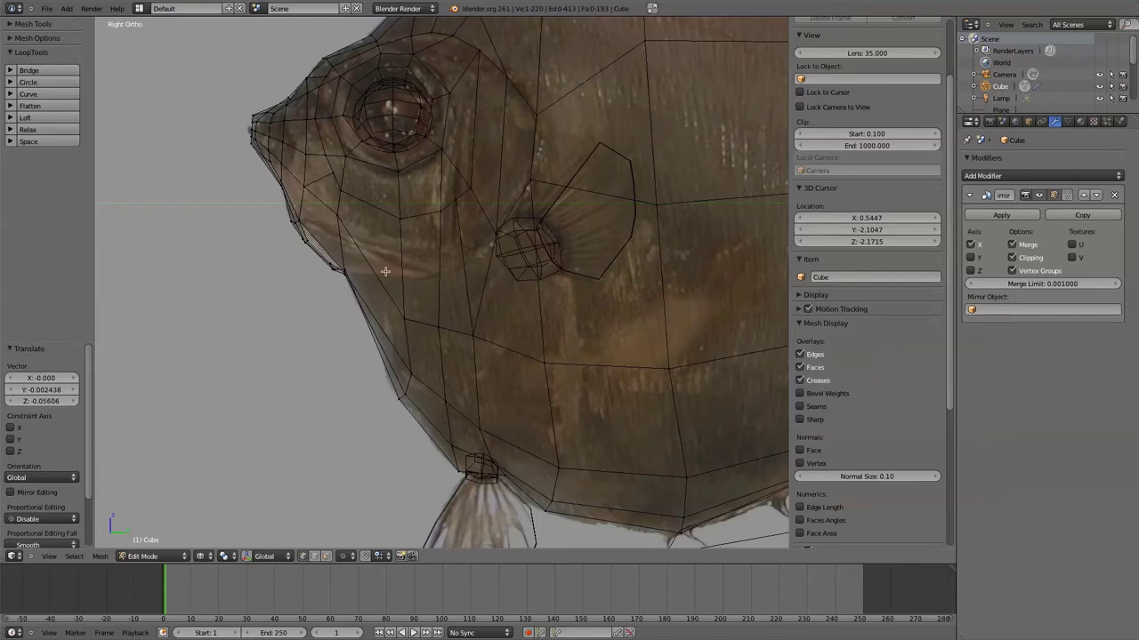
Select the faces below the gill cover and down to the belly behind the ventral fin, and knife-cut new edges across them
key("ctrl+Tab")
left_click(382, 347)
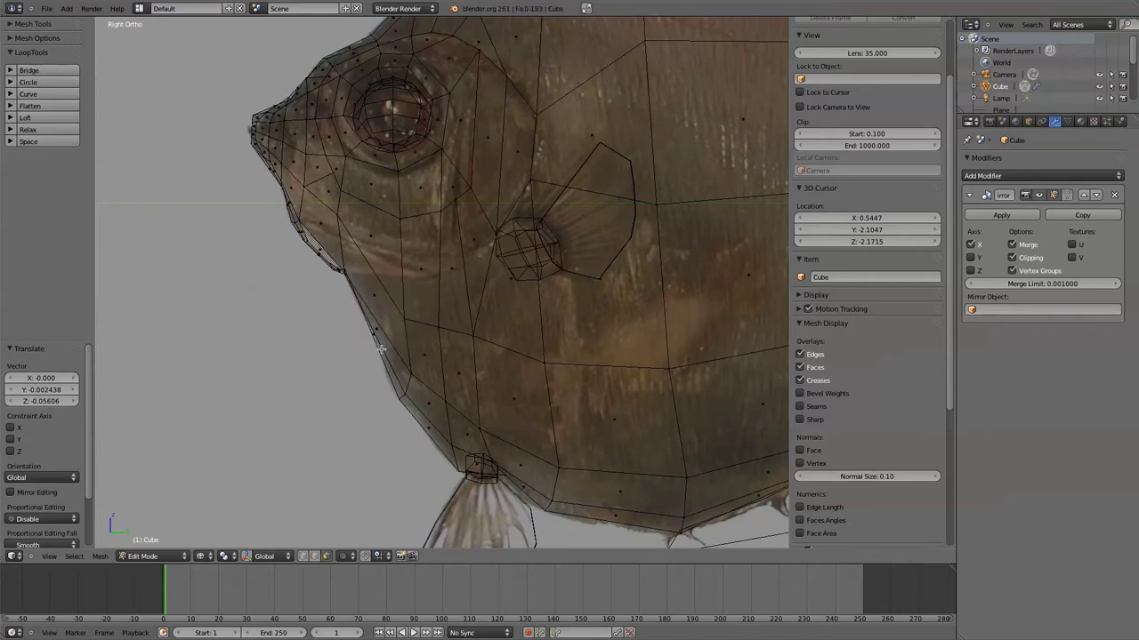
right_click(378, 331)
right_click(373, 284, "shift")
right_click(370, 231, "shift")
right_click(418, 267, "shift")
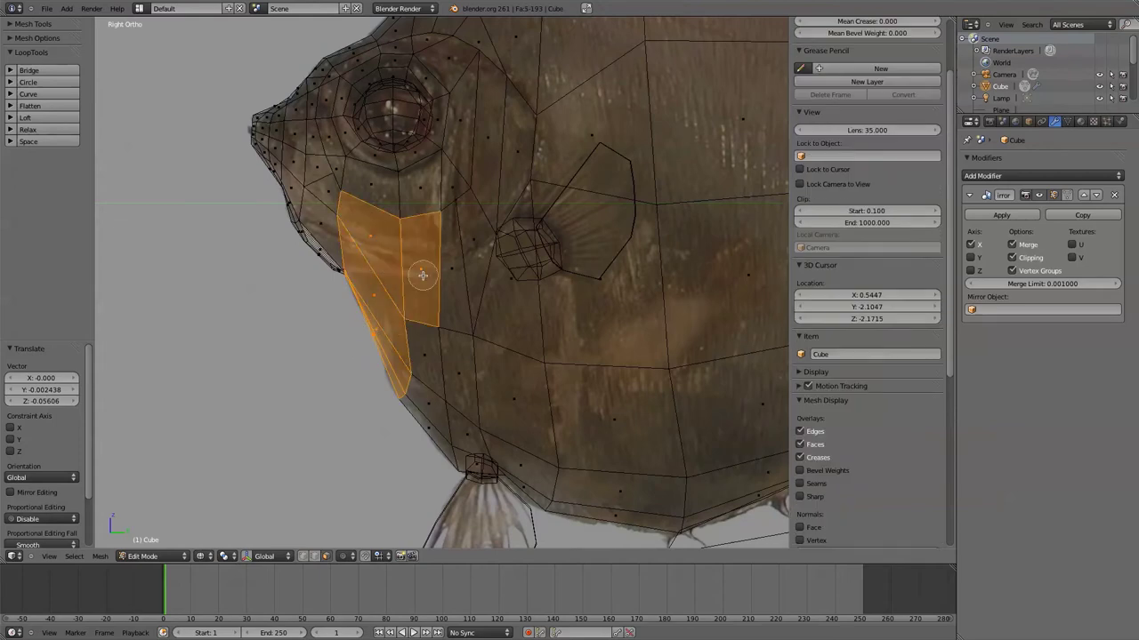
right_click(450, 263, "shift")
right_click(463, 266, "shift")
right_click(503, 289, "shift")
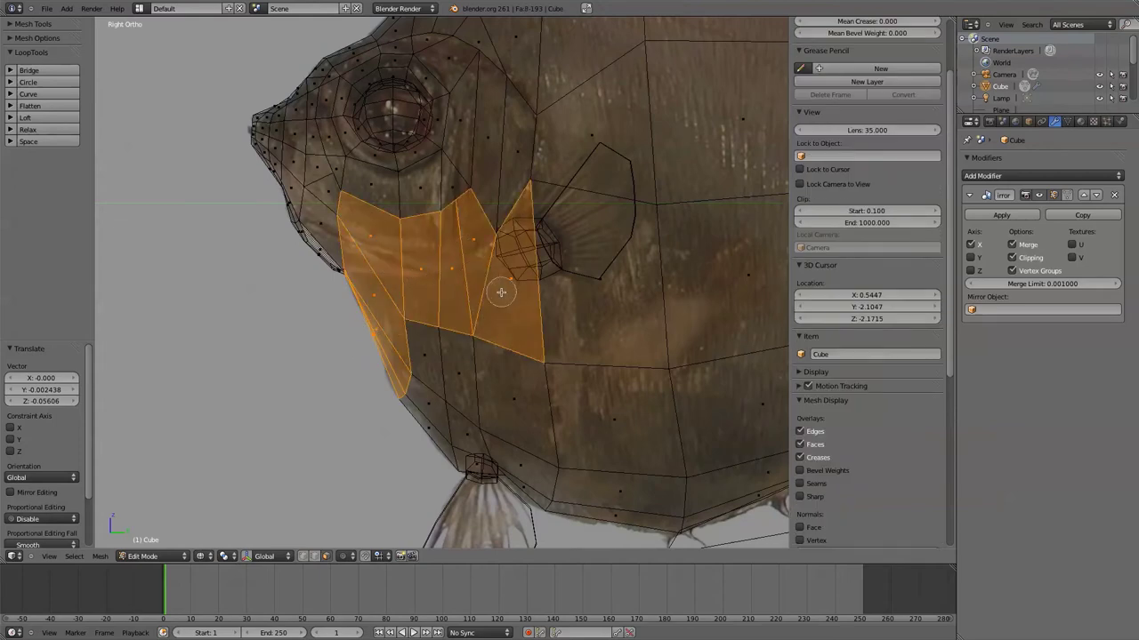
right_click(514, 392, "shift")
right_click(521, 462, "shift")
right_click(521, 483, "shift")
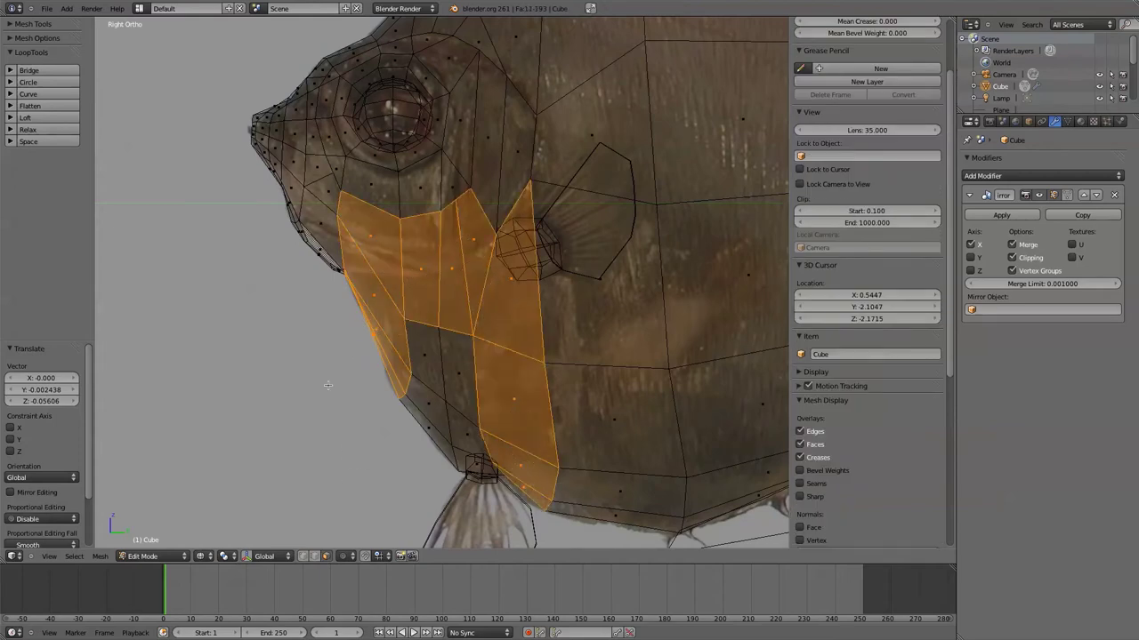
key("k")
mouse_move(344, 349)
left_mouse_down()
mouse_move(374, 312)
mouse_move(504, 290)
mouse_move(518, 503)
mouse_move(287, 364)
left_mouse_up()
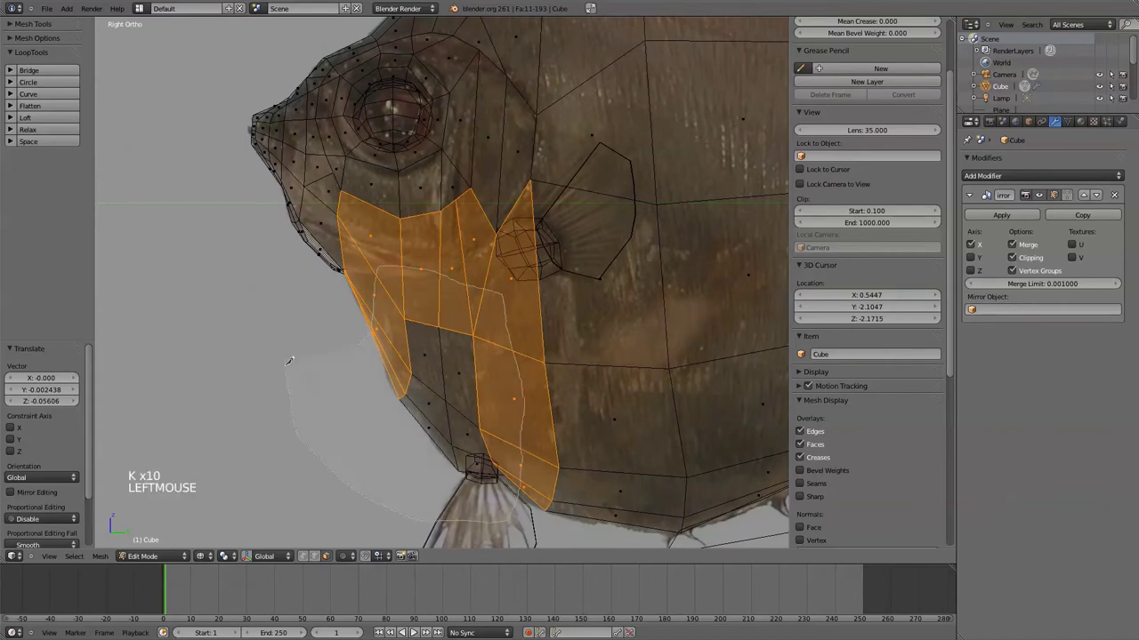
key("Return")
Move the new cut's front vertices onto the gill cover's lower outline, including shifts of -0.0264 Y, 0.004062 Z and 0.04469 Y, -0.06094 Z
scroll(357, 289, "up", 2)
key("Tab")
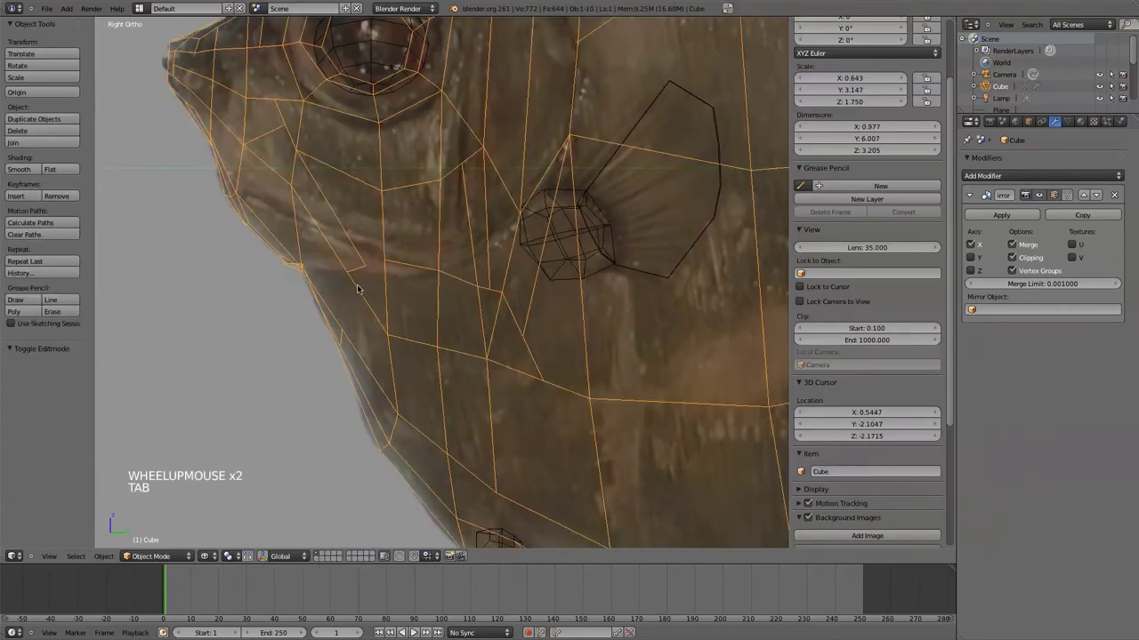
key("Tab")
key("ctrl+Tab")
left_click(353, 265)
left_click(350, 274)
key("g")
left_click(341, 272)
left_click(345, 334)
key("g")
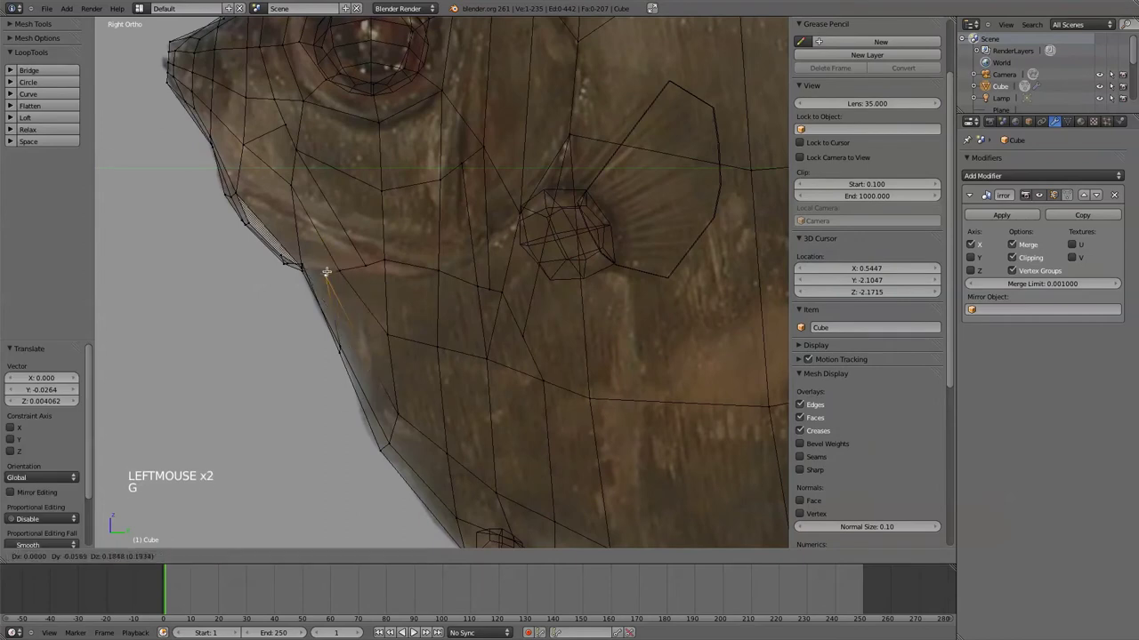
left_click(401, 279)
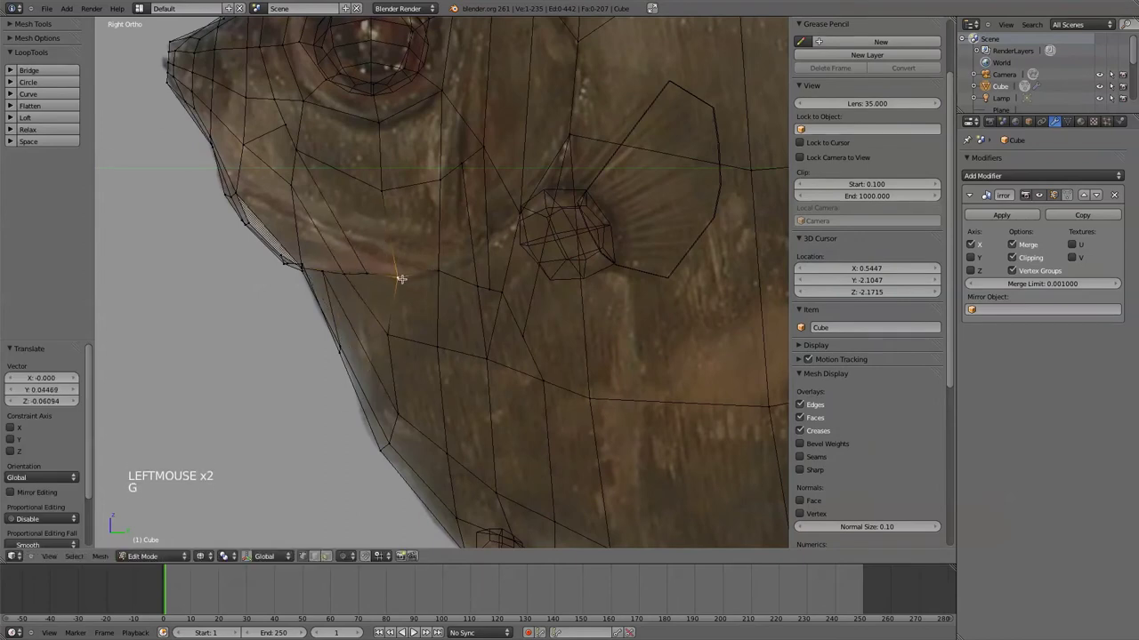
Raise two vertices of the cut onto the gill cover's lower rear outline, shifting the rear one by 0.02844 in Y and 0.158 in Z
left_click(478, 288)
key("g")
left_click(473, 260)
left_click(492, 290)
key("g")
left_click(499, 245)
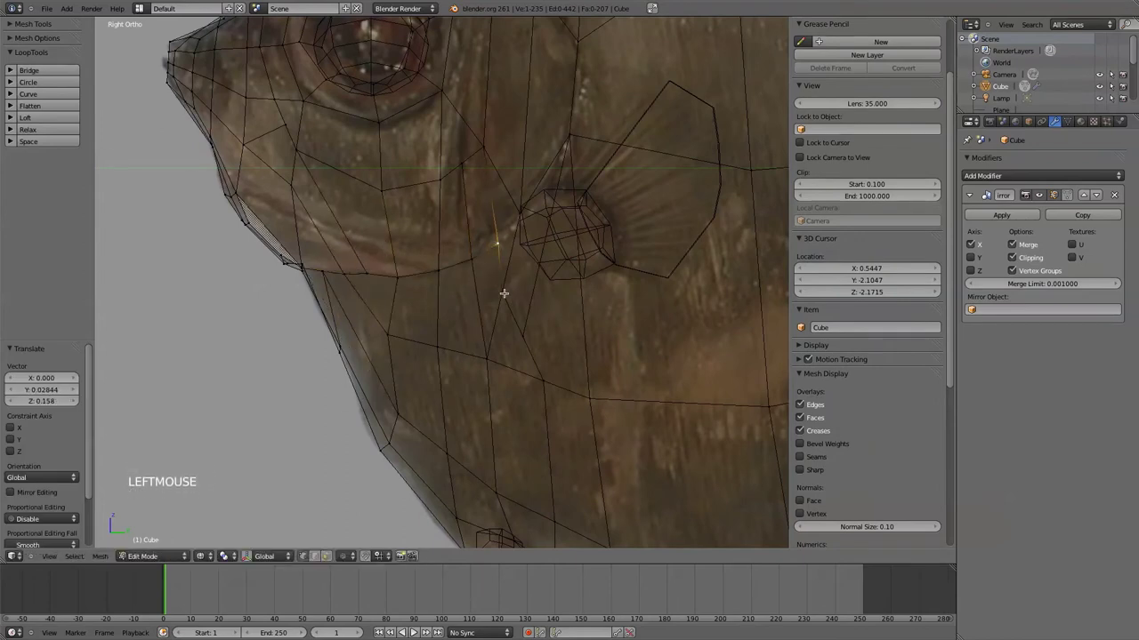
Move the next outline vertex by 0.04672 in Y and 0.09343 in Z, and raise the one behind it to the pectoral fin base's top edge
left_click(503, 293)
key("g")
left_click(517, 266)
left_click(523, 333)
key("g")
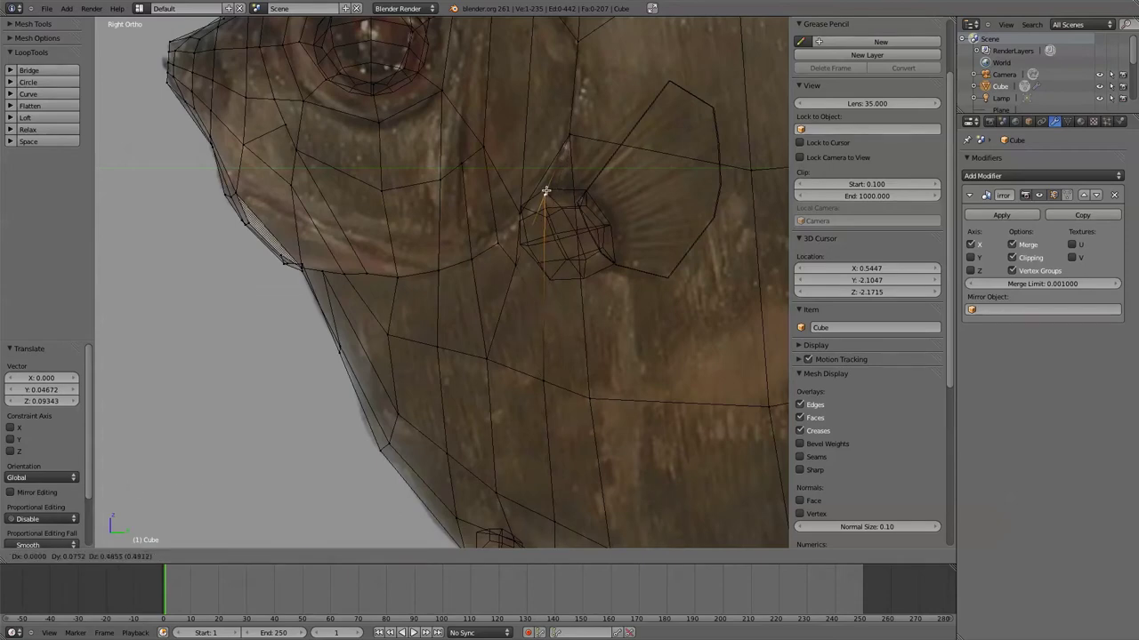
left_click(545, 191)
Shift the vertex at the front of the pectoral fin base by 0.01016 in Y and 0.04062 in Z, and another nearby by 0.01755 and 0.117
left_click(518, 210)
key("g")
left_click(519, 198)
scroll(528, 258, "down", 2)
middle_click_drag(528, 258, 522, 308, "shift")
left_click(493, 270)
key("g")
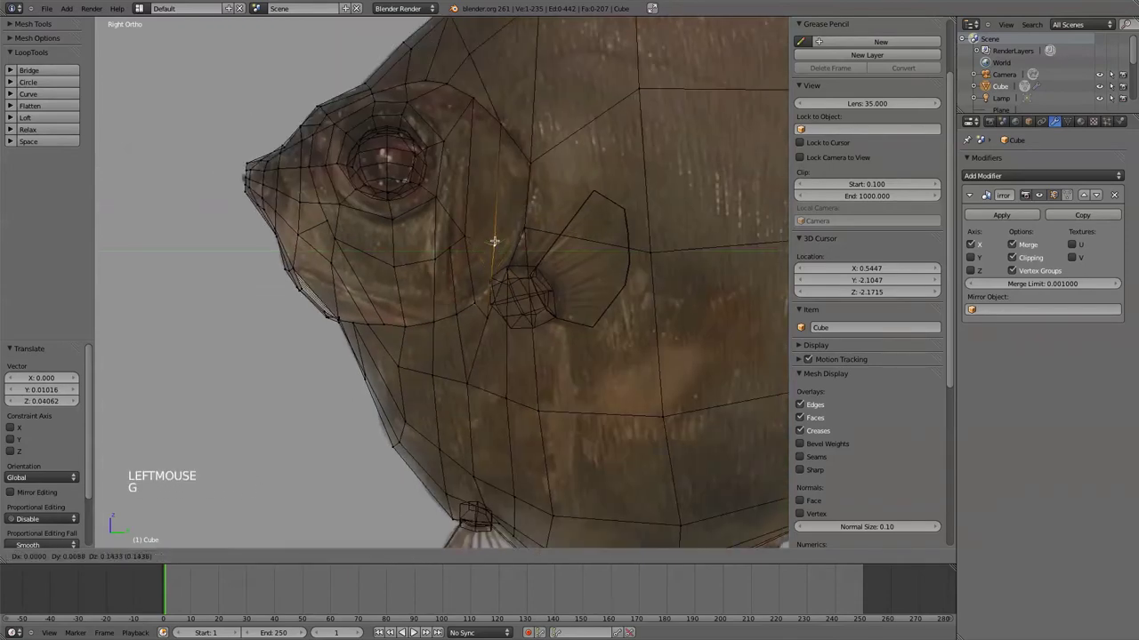
left_click(507, 267)
Isolate the fish body in local view and examine the gill cover area in solid shading from several angles
left_click(496, 312)
key("z")
mouse_move(496, 312)
middle_mouse_down()
mouse_move(591, 362)
mouse_move(465, 386)
mouse_move(476, 396)
middle_mouse_up()
key("KP_Divide")
scroll(308, 364, "up", 6)
scroll(309, 365, "down", 1)
key("KP_Decimal")
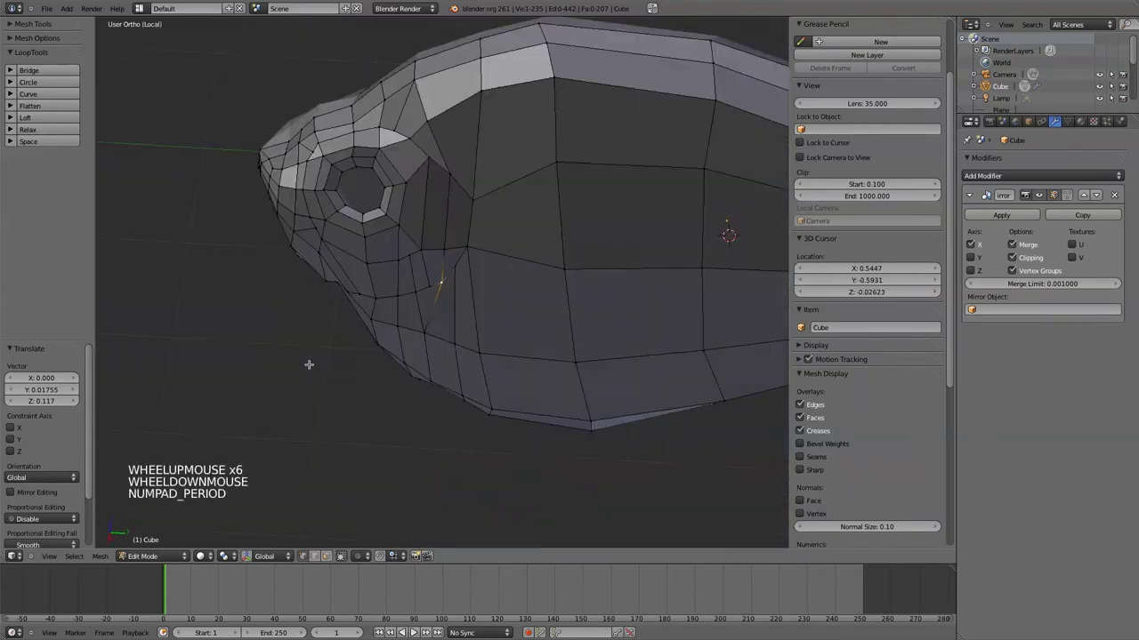
scroll(468, 320, "up", 7)
scroll(388, 246, "down", 5)
middle_click_drag(388, 246, 357, 247)
key("KP_1")
key("KP_3")
key("z")
Nudge the gill cover's rear vertex inward and its lower rear vertex by -0.002616 in Y and 0.002616 in Z, and check the shape
left_click(478, 209)
key("g")
left_click(473, 205)
left_click(442, 282)
key("g")
left_click(440, 281)
middle_click_drag(255, 316, 397, 325)
key("KP_1")
key("KP_3")
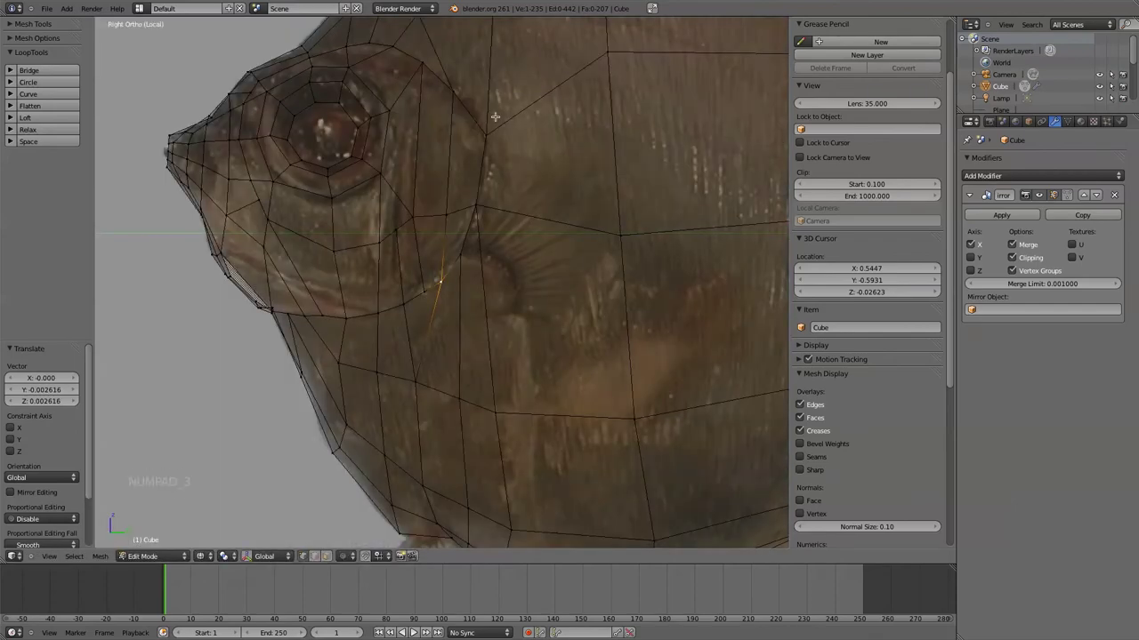
Shift the gill cover's upper rear vertex by -0.007849 in Y and -0.01308 in Z, and check the head from other angles
right_click(424, 62)
left_click(424, 62)
key("g")
left_click(422, 65)
scroll(516, 182, "down", 2)
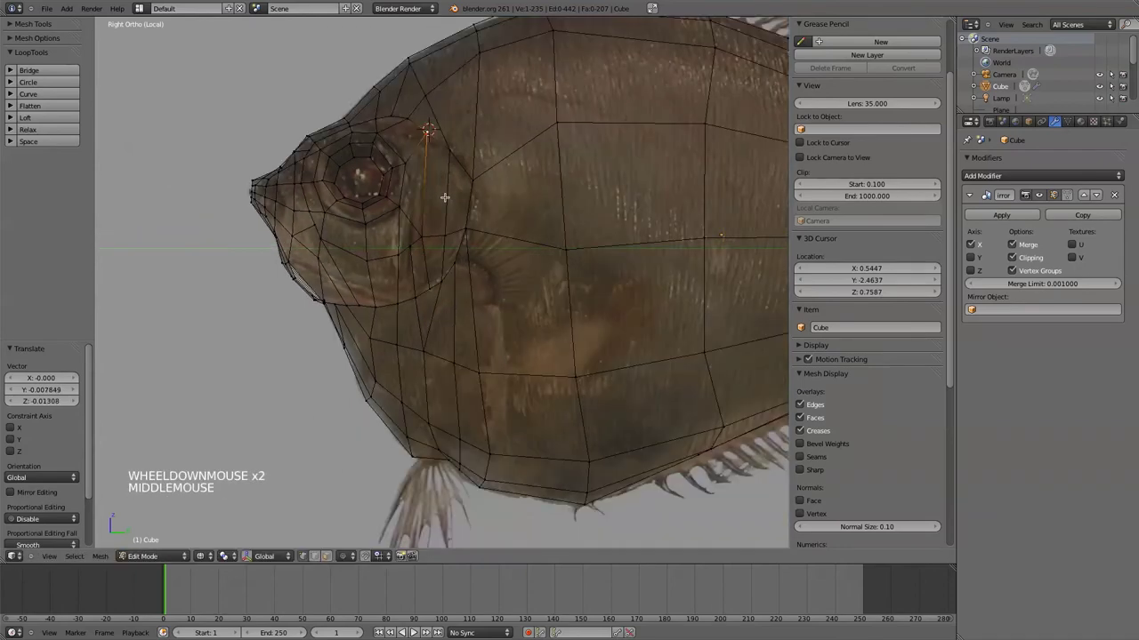
mouse_move(439, 199)
middle_mouse_down()
mouse_move(386, 225)
mouse_move(499, 234)
mouse_move(429, 188)
middle_mouse_up()
key("KP_1")
key("KP_3")
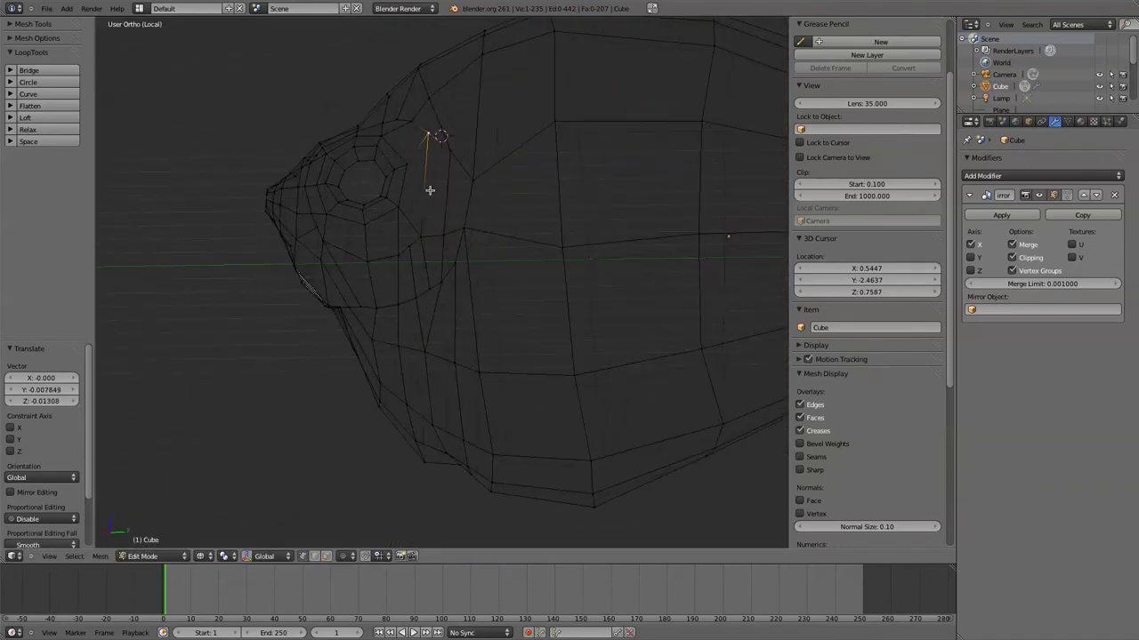
Examine the fish head in solid shading from several angles and compare its side wireframe with the reference image
key("z")
scroll(434, 200, "up", 3)
middle_click_drag(465, 279, 311, 369)
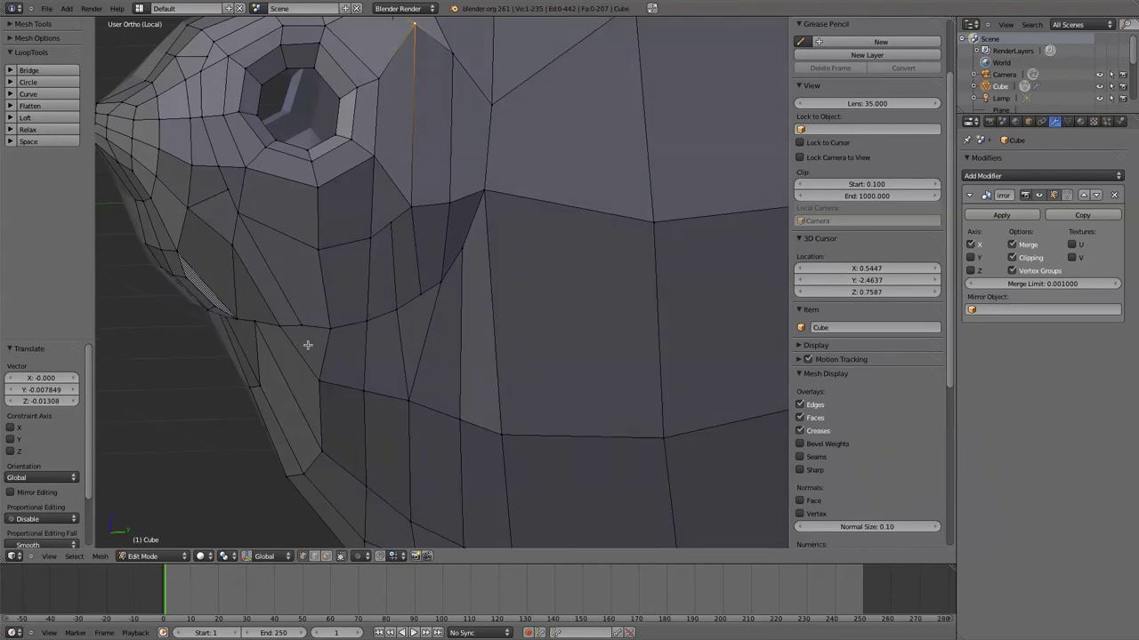
scroll(469, 312, "down", 2)
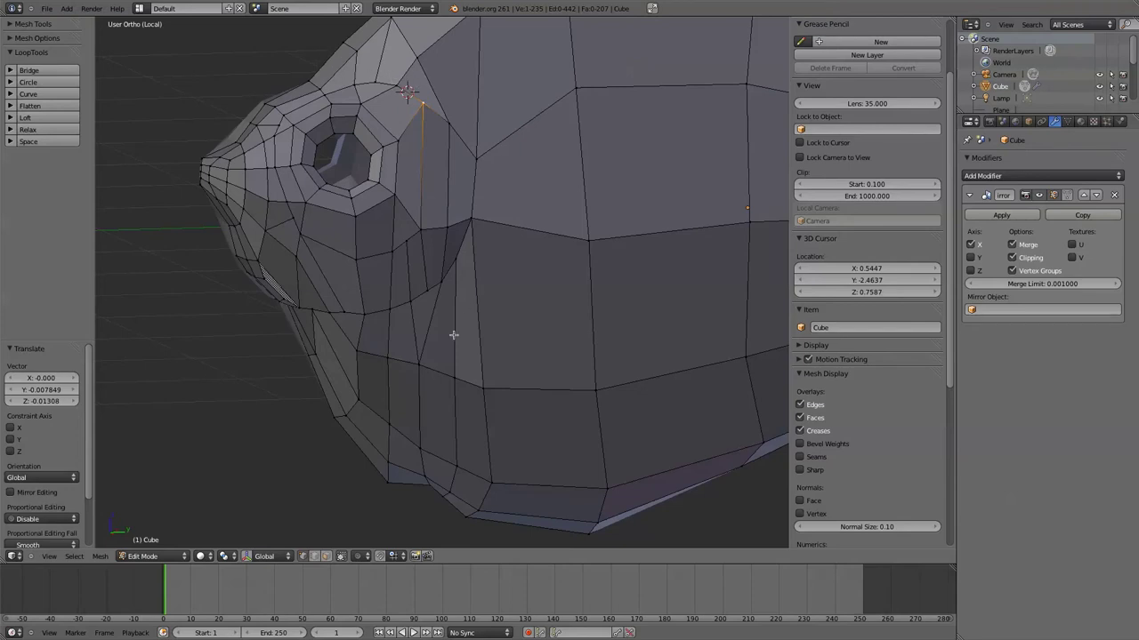
middle_click_drag(454, 336, 371, 333)
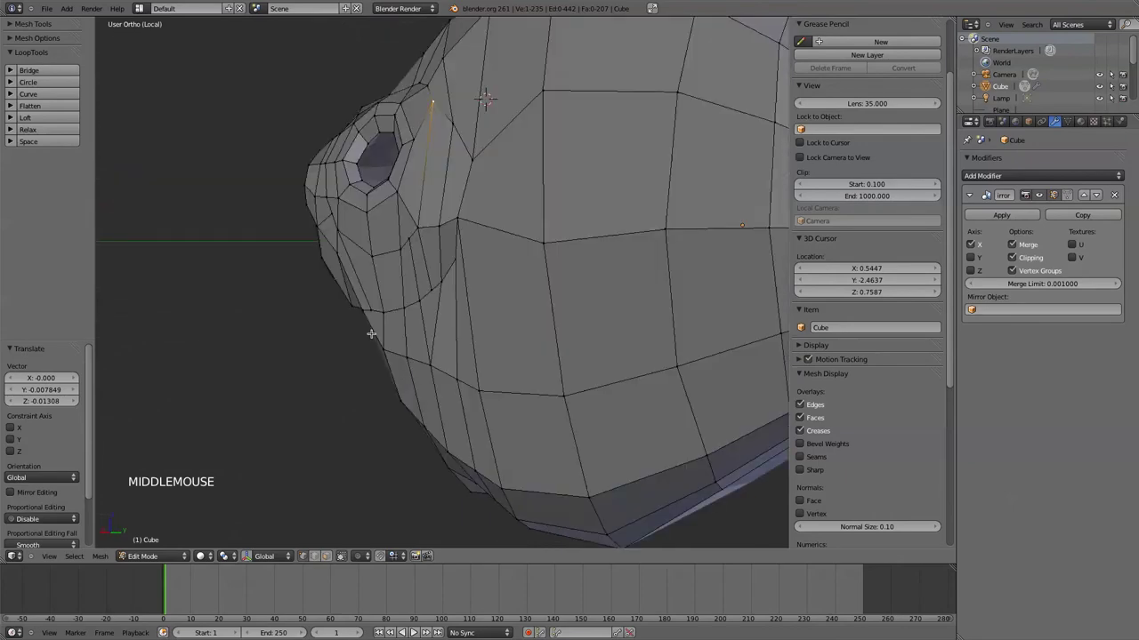
key("KP_1")
key("KP_3")
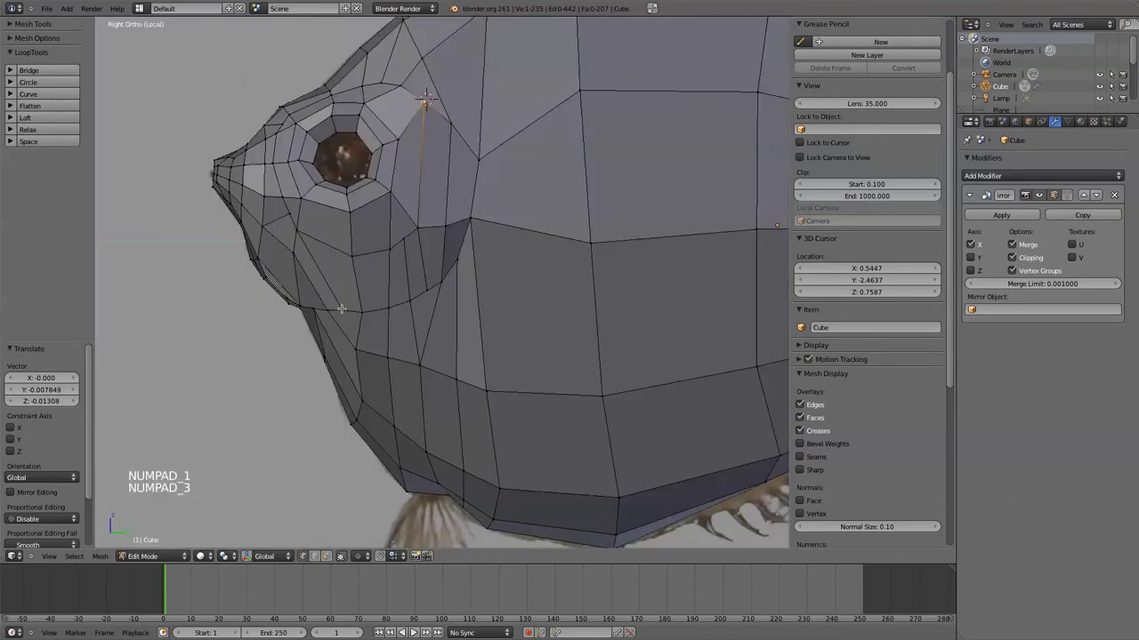
scroll(342, 308, "up", 3)
key("z")
scroll(356, 336, "down", 2)
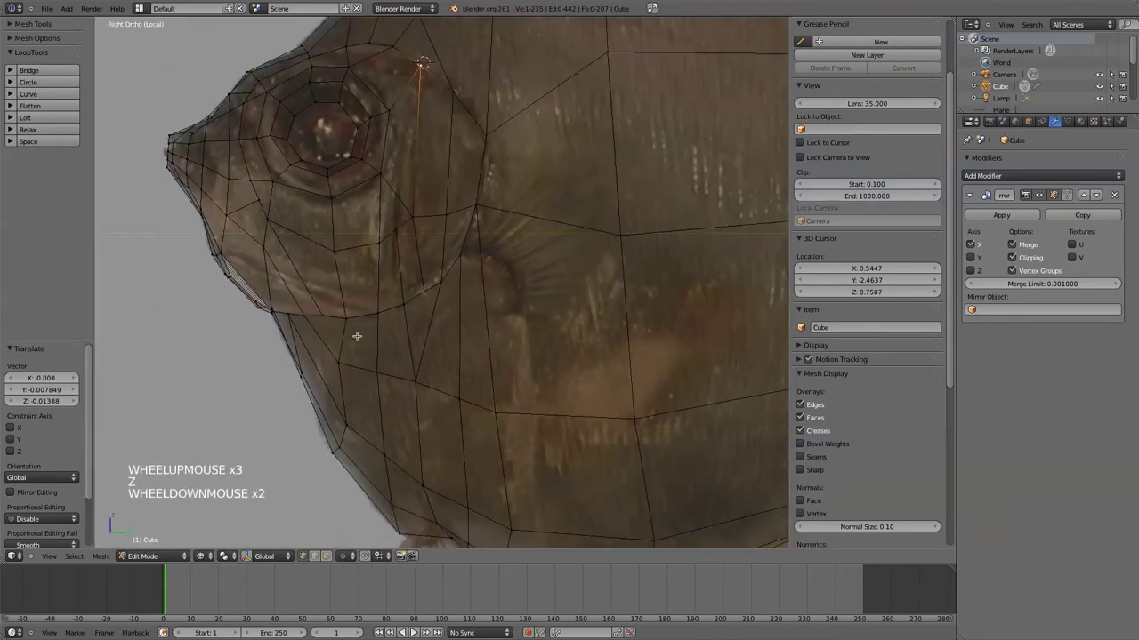
middle_click_drag(357, 336, 430, 338)
key("z")
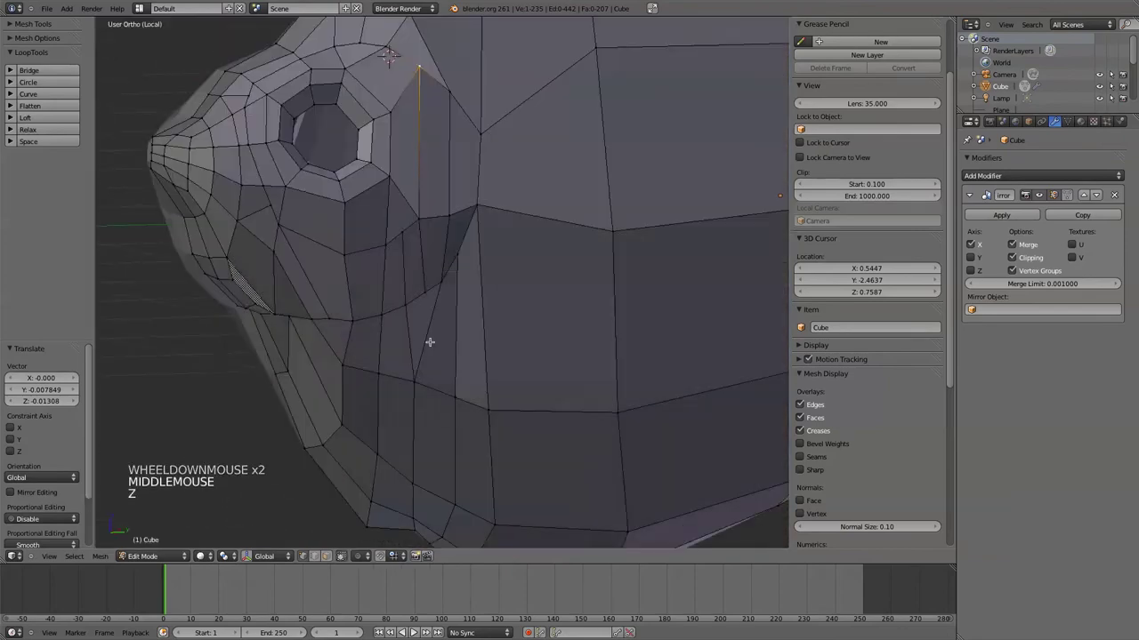
Examine the faces below the gill cover's lower edge, comparing the side wireframe over the reference with solid shading
key("KP_1")
key("KP_3")
key("z")
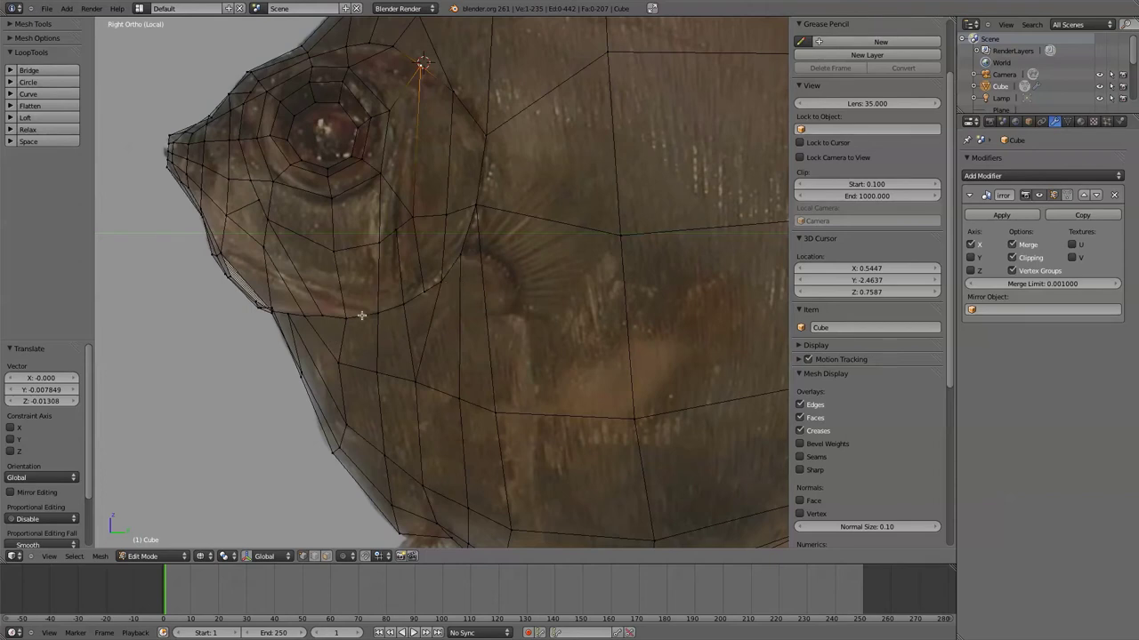
scroll(366, 345, "up", 2)
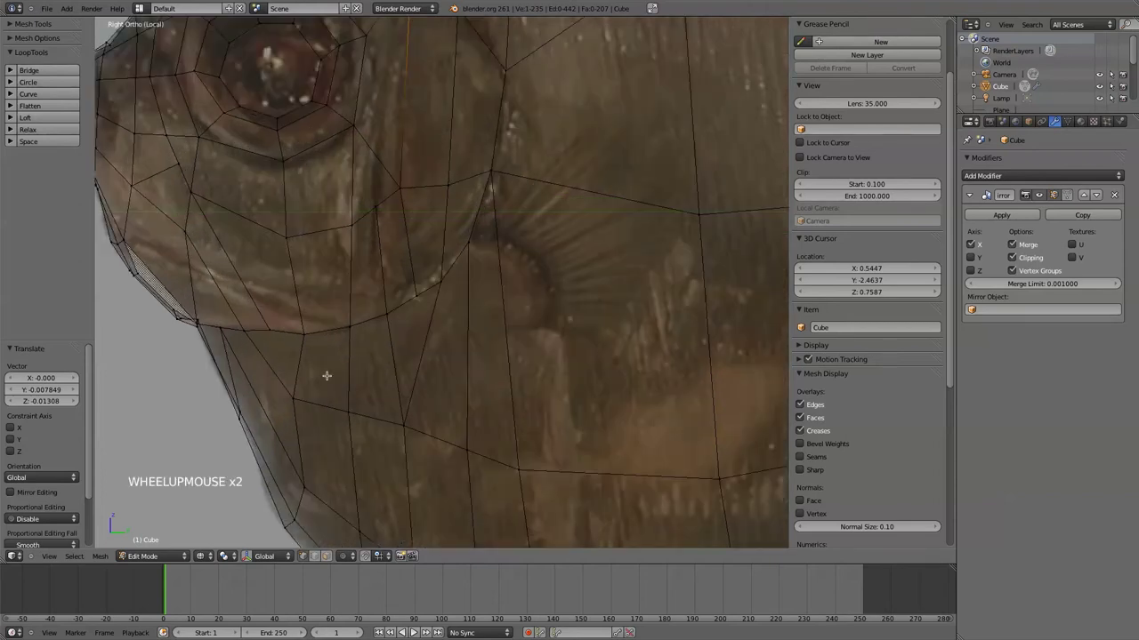
mouse_move(323, 376)
middle_mouse_down("shift")
mouse_move(320, 330)
mouse_move(377, 338)
middle_mouse_up("shift")
key("z")
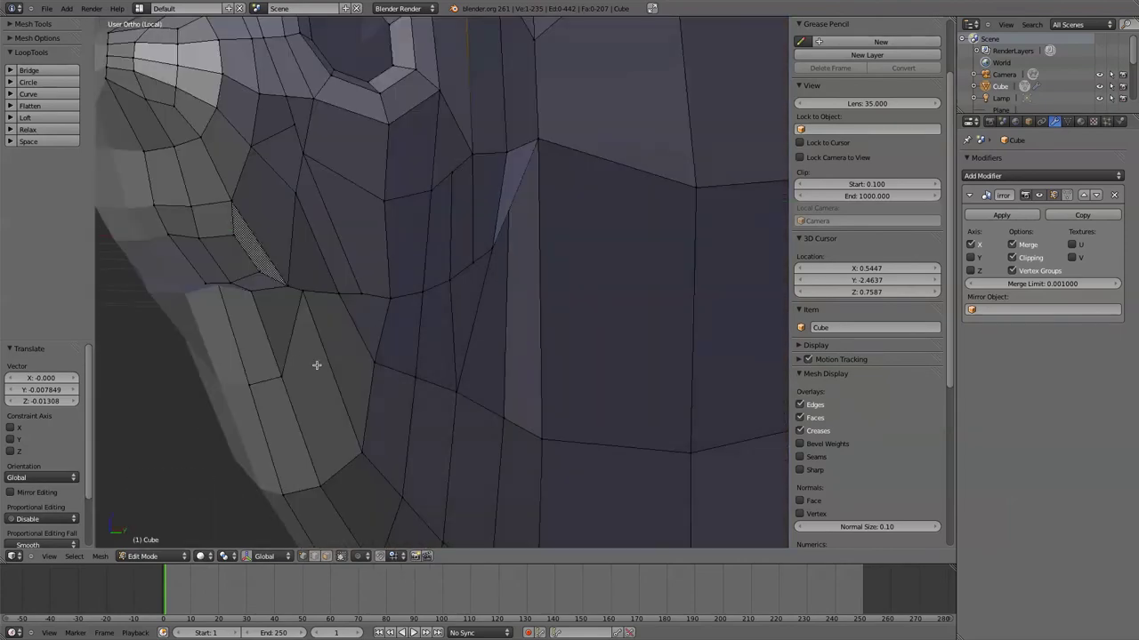
key("KP_1")
key("KP_3")
key("z")
scroll(299, 293, "up", 1)
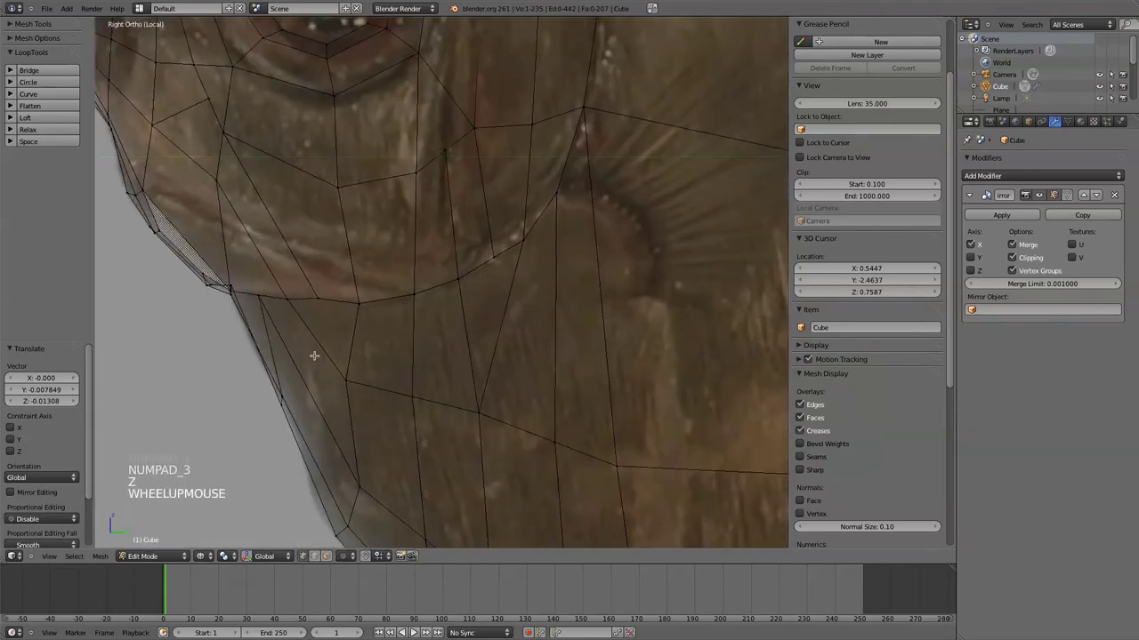
Switch to face selection and select the faces bordering the gill cover's lower edge, from the throat to the pectoral fin area
scroll(272, 343, "down", 1)
key("ctrl+Tab")
left_click(267, 368)
right_click(313, 328)
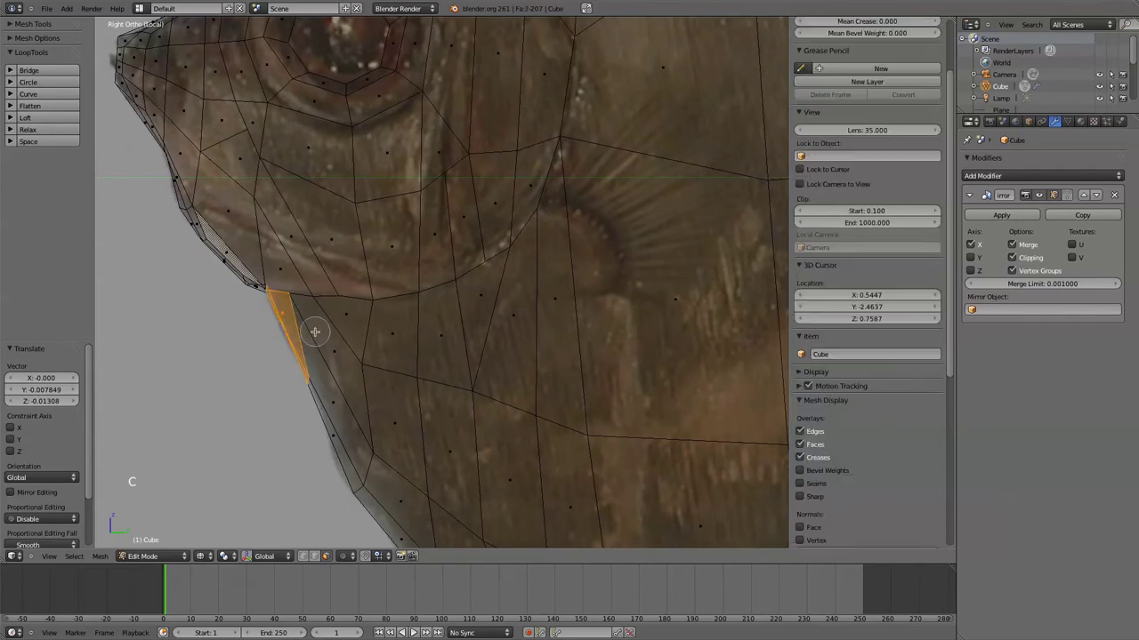
right_click(332, 380, "shift")
mouse_move(332, 380)
left_mouse_down()
mouse_move(351, 323)
mouse_move(686, 285)
mouse_move(676, 298)
left_mouse_up()
scroll(542, 325, "down", 2)
right_click(543, 325)
mouse_move(551, 239)
middle_mouse_down("shift")
mouse_move(501, 364)
mouse_move(400, 450)
middle_mouse_up("shift")
scroll(508, 304, "down", 1)
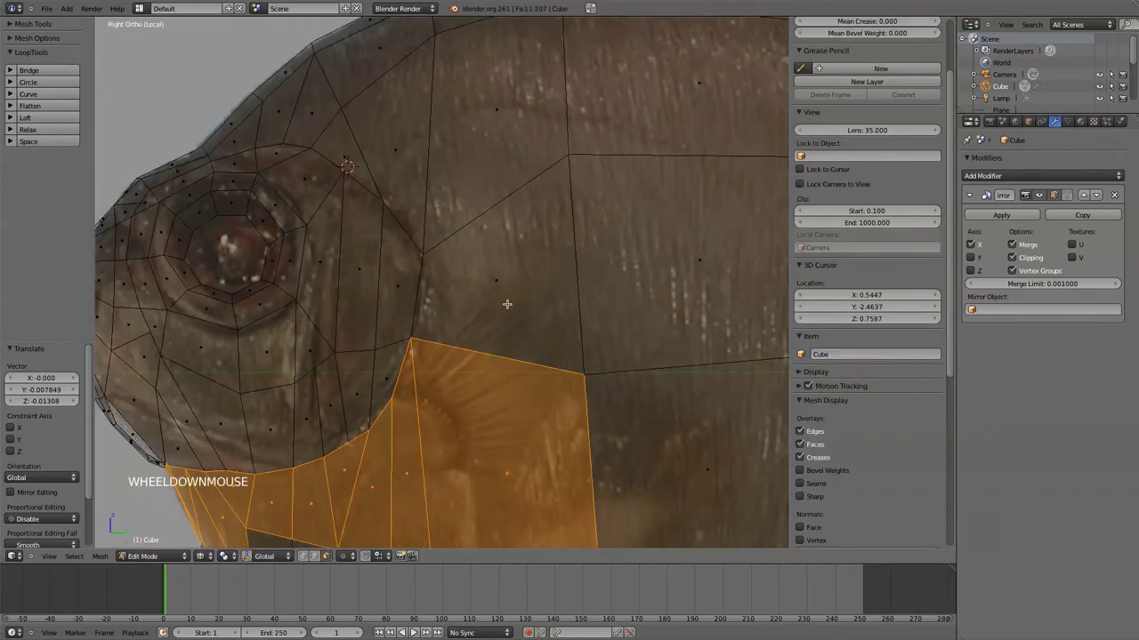
Extend the selection to the faces behind and above the gill cover, up to the forehead
key("c")
mouse_move(504, 289)
left_mouse_down()
mouse_move(483, 116)
mouse_move(371, 152)
mouse_move(284, 106)
mouse_move(348, 143)
left_mouse_up()
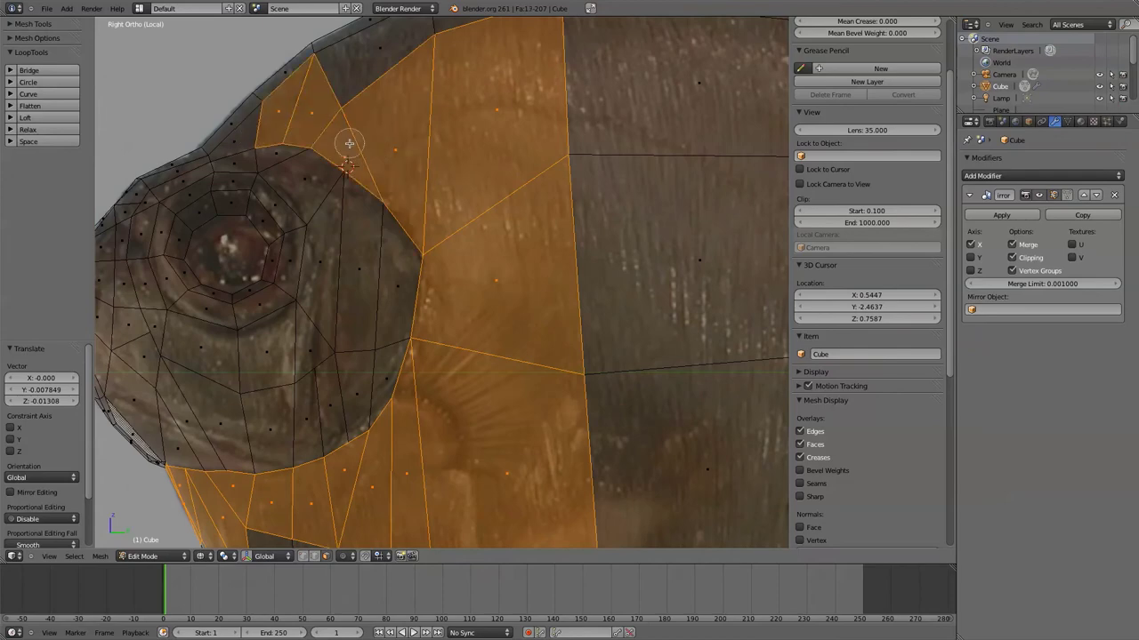
left_click(228, 131)
right_click(314, 445)
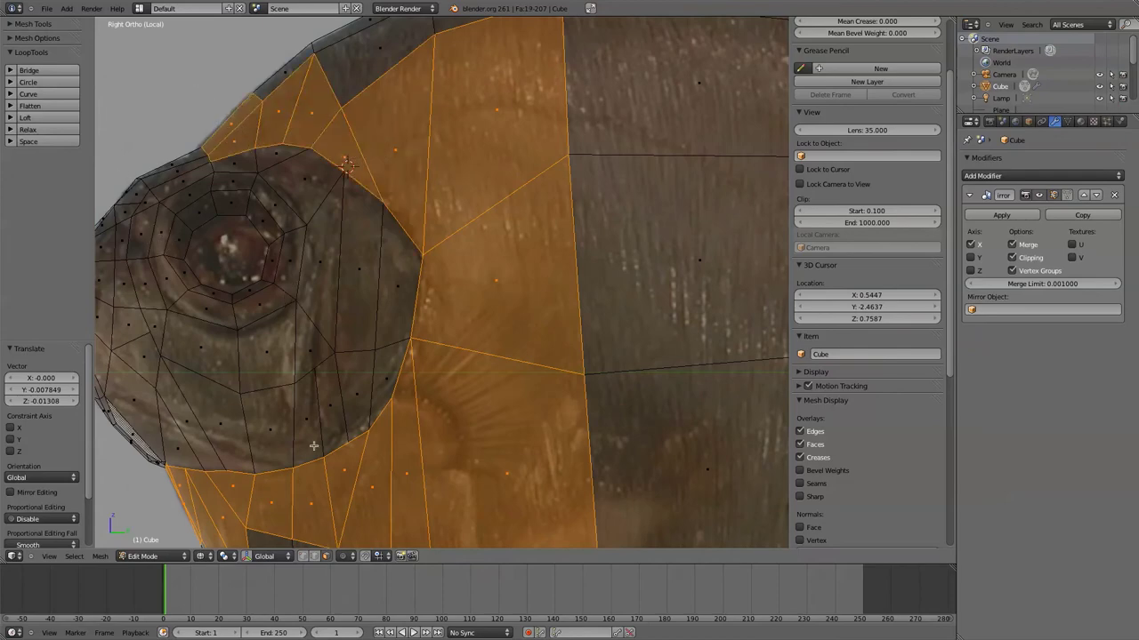
Cut a new edge loop through the selected faces with the Knife, running around the gill cover from throat to forehead
middle_click_drag(315, 447, 354, 343, "shift")
scroll(358, 347, "down", 2)
key("k")
key("k")
key("k")
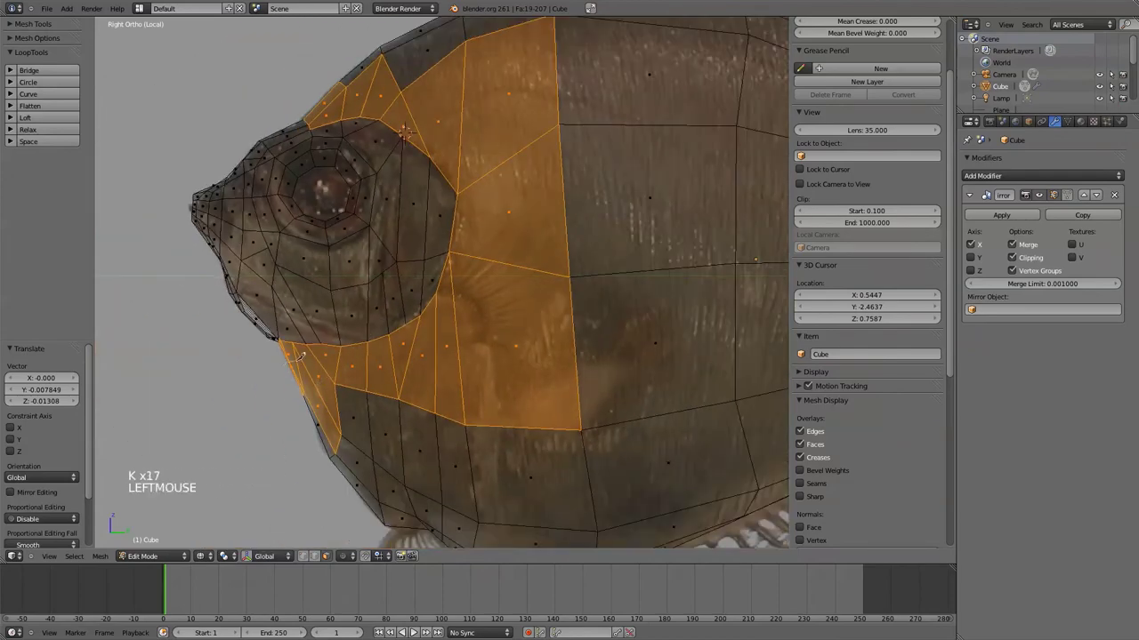
mouse_move(342, 359)
left_mouse_down()
mouse_move(489, 330)
mouse_move(437, 116)
mouse_move(306, 92)
left_mouse_up()
key("k")
key("k")
scroll(394, 463, "up", 4)
middle_click_drag(359, 465, 524, 338, "shift")
Leave and re-enter mesh editing, switch to vertex selection, and pick the new cut's frontmost vertex at the throat
key("Tab")
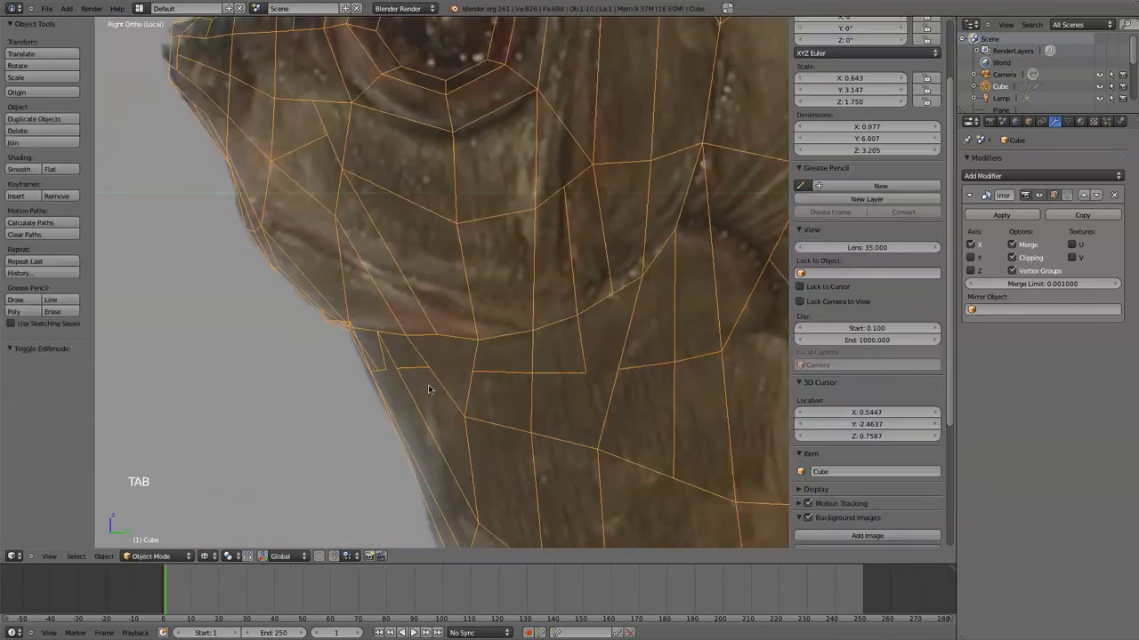
key("Tab")
key("ctrl+Tab")
scroll(406, 386, "up", 2)
left_click(365, 411)
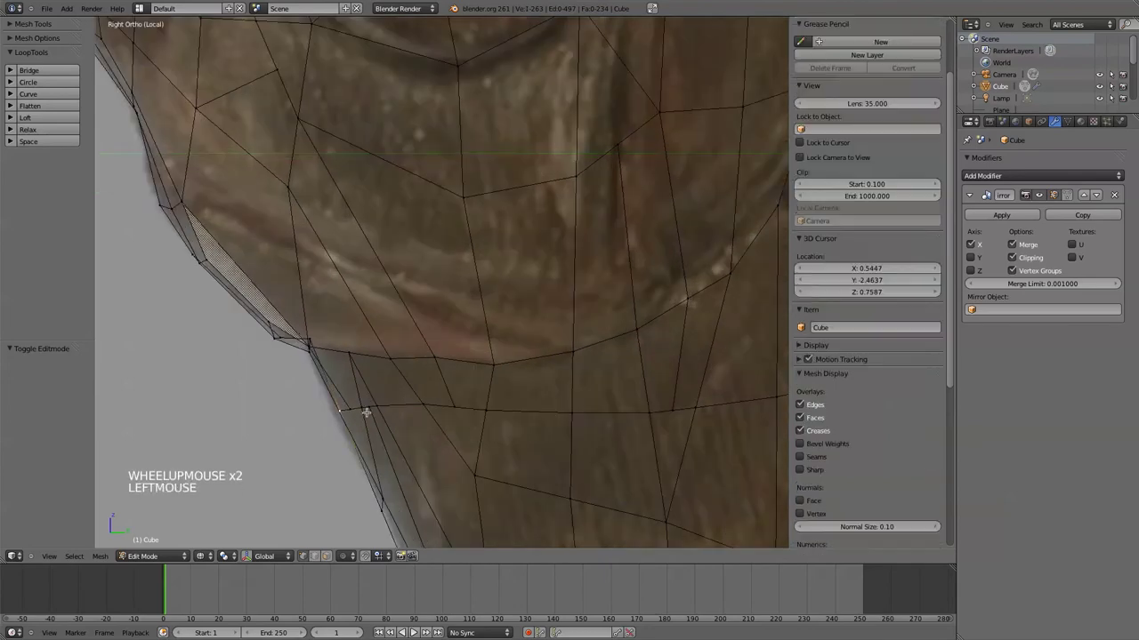
key("g")
left_click(343, 401)
key("g")
left_click(366, 394)
key("z")
key("ctrl+z")
key("ctrl+z")
key("z")
scroll(441, 404, "down", 1)
key("ctrl+z")
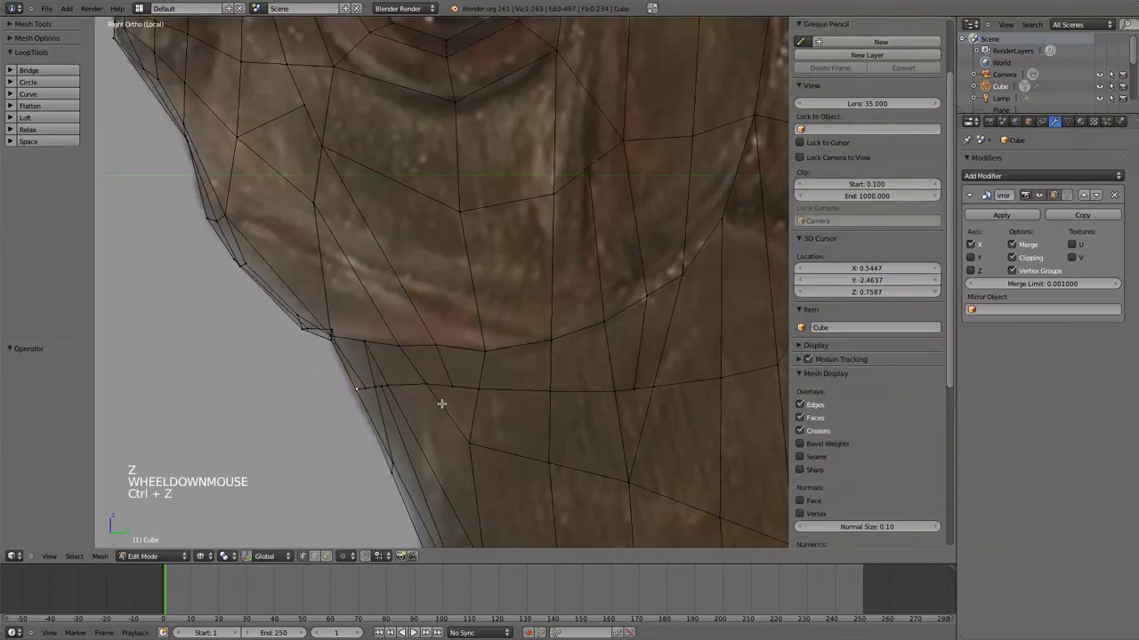
Raise three new cut vertices toward the gill cover's lower edge, the front one by -0.01514 in Y and 0.06182 in Z
left_click(480, 388)
key("g")
left_click(486, 361)
left_click(449, 388)
key("g")
left_click(441, 360)
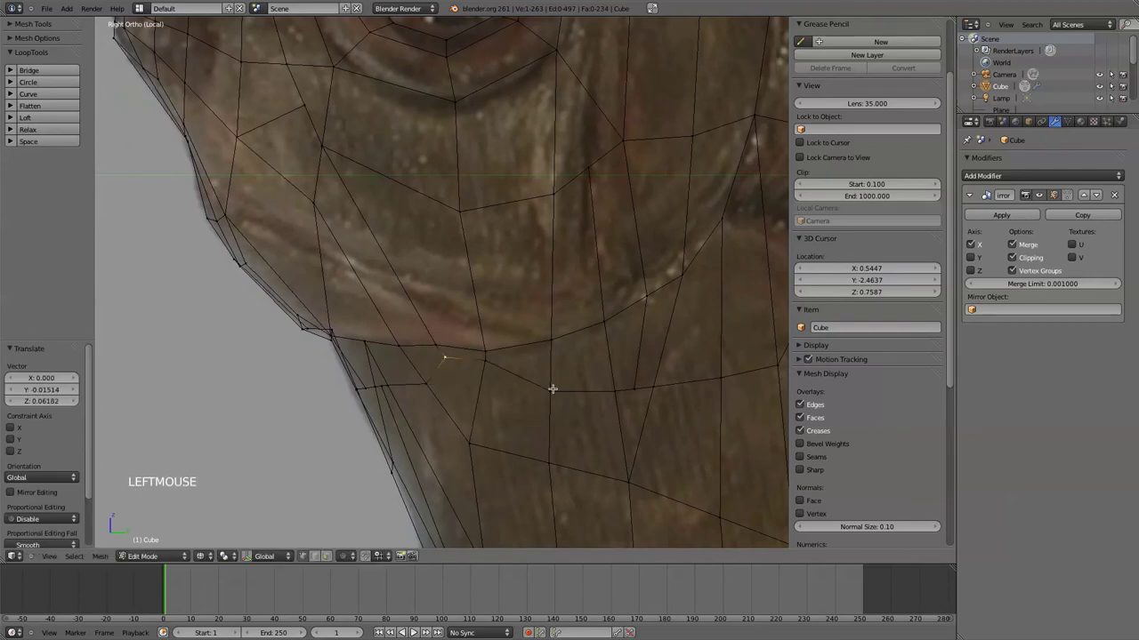
left_click(552, 389)
key("g")
left_click(557, 355)
Pull the next cut vertices toward the gill cover's lower rear edge, the first by -0.02019 in Y, 0.117 in Z, the last by -0.06813, 0.298
middle_click_drag(626, 394, 481, 450, "shift")
left_click(471, 449)
key("g")
left_click(462, 394)
left_click(489, 445)
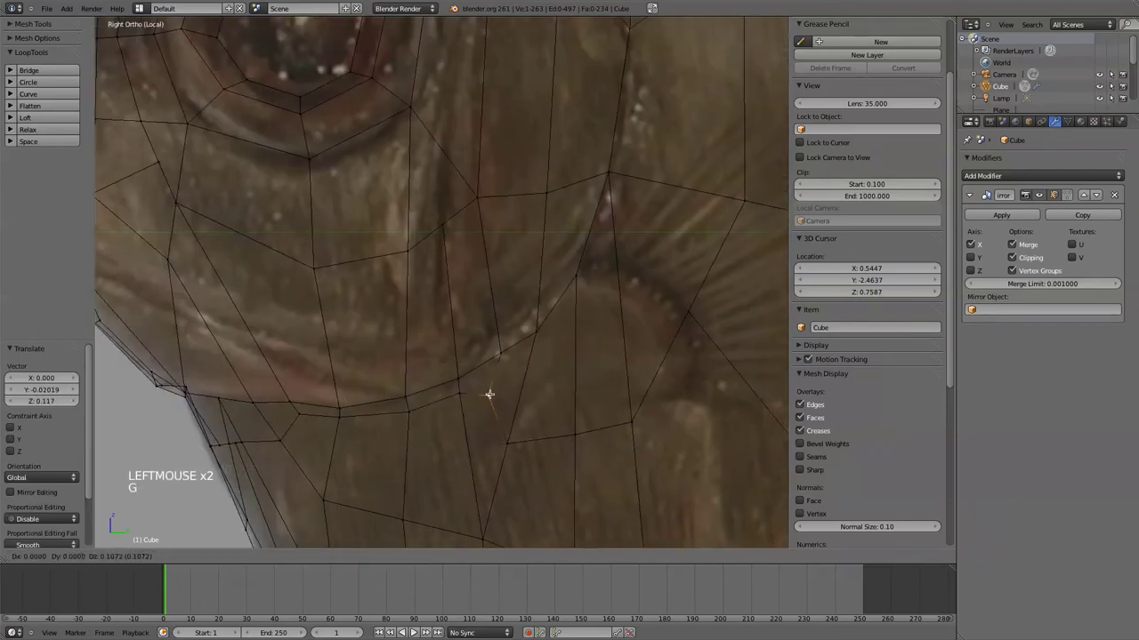
left_click(536, 447)
left_click(539, 334)
key("g")
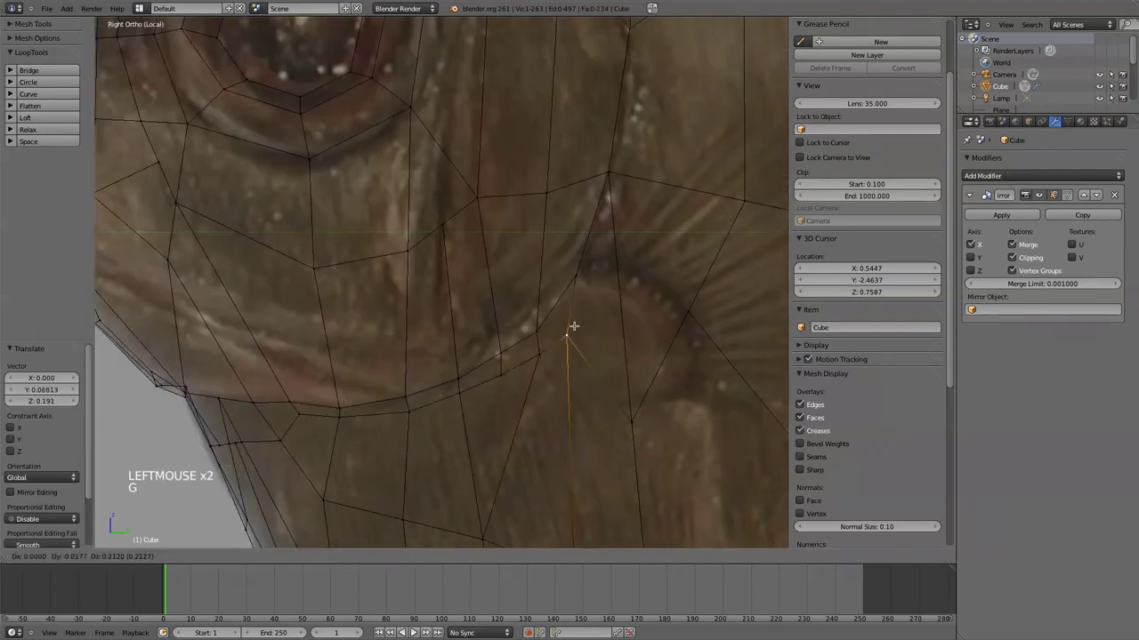
left_click(589, 363)
Move two cut vertices above the pectoral fin base toward the gill cover's rear edge, the lower by -0.131 in Y and 0.213 in Z
middle_click_drag(589, 364, 401, 382, "shift")
scroll(325, 452, "down", 2)
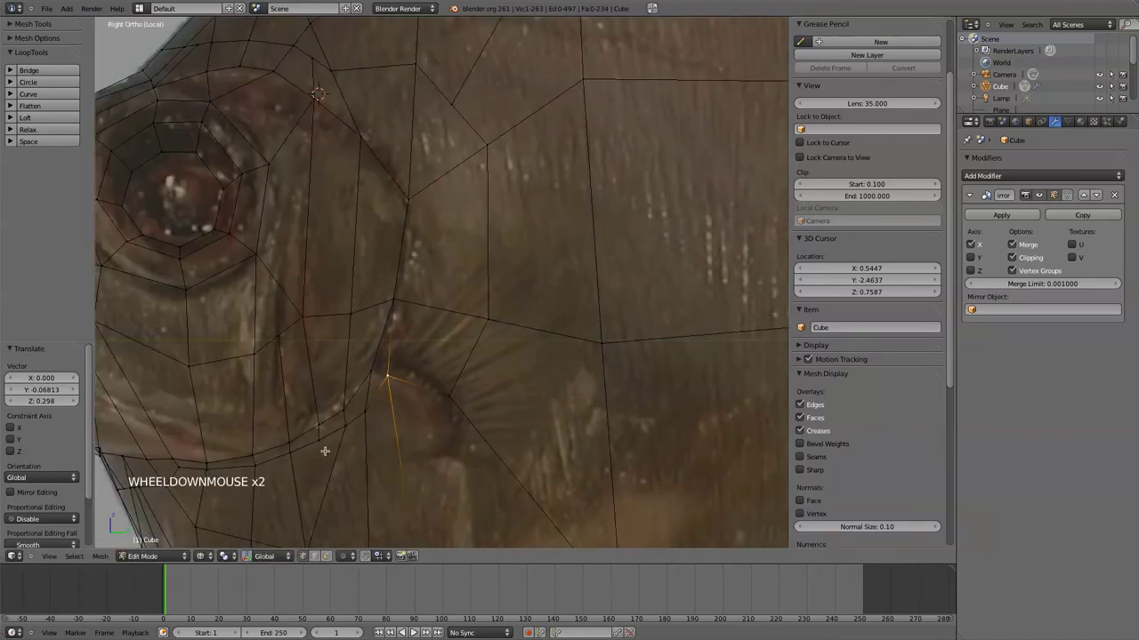
left_click(450, 396)
key("g")
left_click(407, 328)
left_click(490, 319)
key("g")
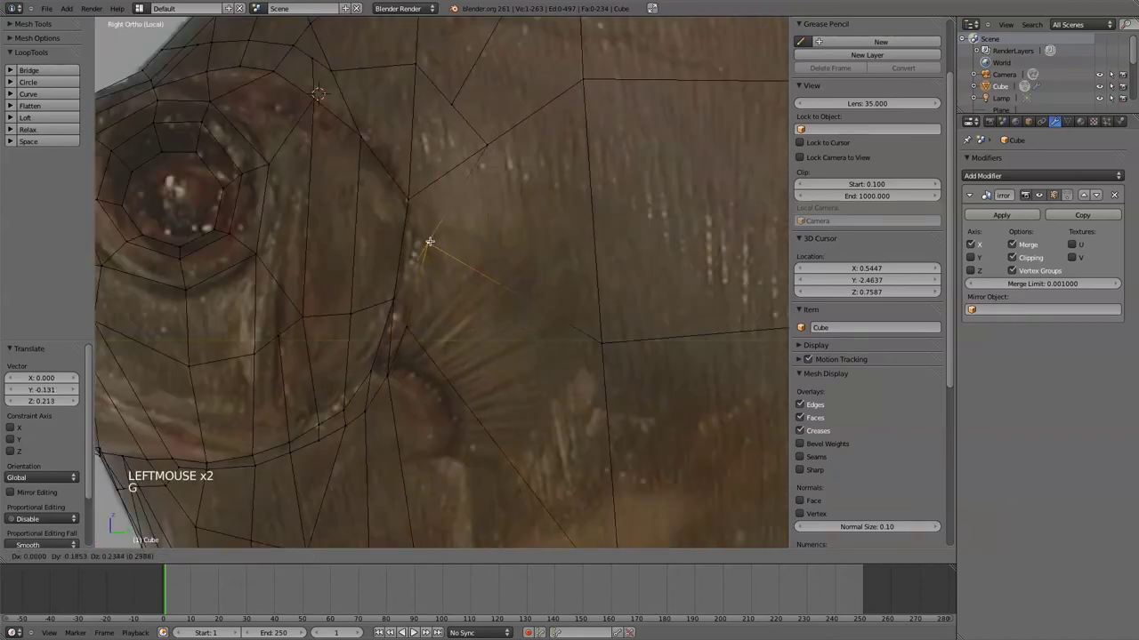
left_click(429, 241)
Move the cut vertices at the gill cover's upper rear closer to its outline, one by -0.156 in Y, -0.125 in Z, another by -0.107, -0.194
middle_click_drag(429, 241, 448, 333, "shift")
left_click(460, 196)
key("g")
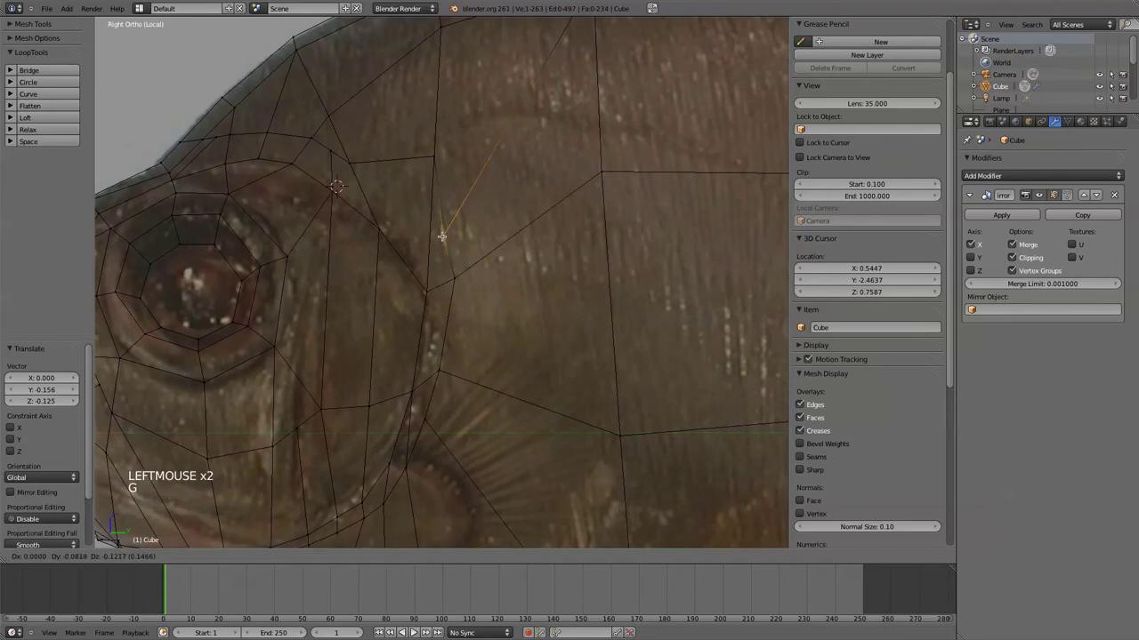
left_click(398, 218)
left_click(442, 238)
key("g")
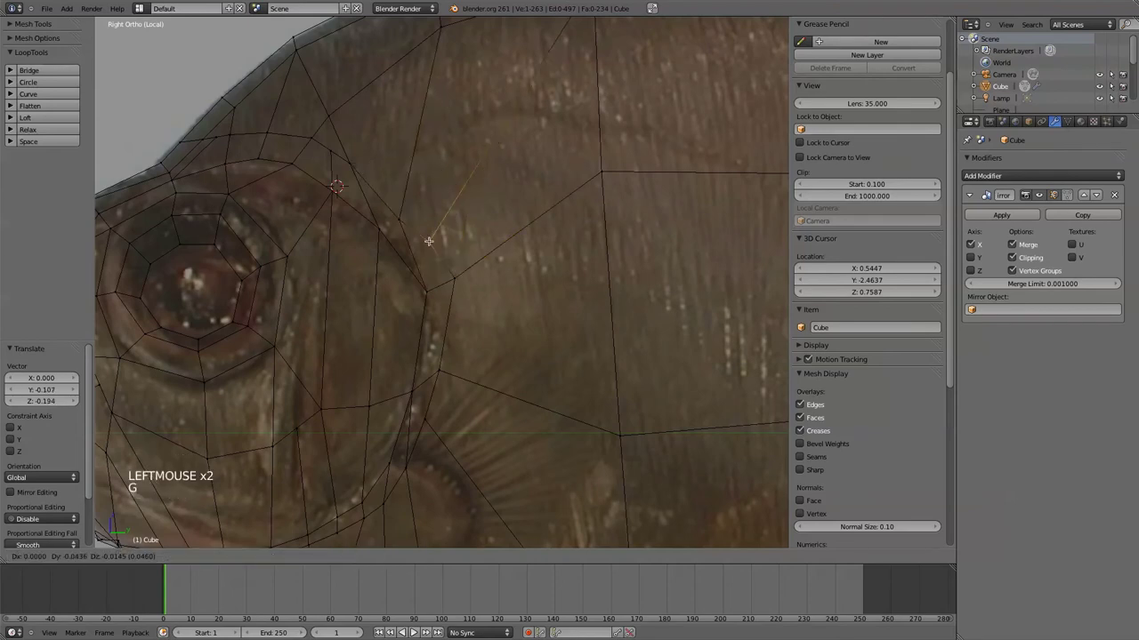
left_click(429, 242)
Adjust two cut vertices above the gill cover's upper rear edge, the front one by 0.0872 in Y and -0.09447 in Z
left_click(401, 220)
key("g")
left_click(411, 220)
left_click(353, 163)
left_click(380, 192)
Even out the cut vertices behind and above the eye, including shifts of 0.04724 in Y, -0.02362 in Z, and 0.02725, 0.07085
middle_click_drag(379, 192, 546, 229, "shift")
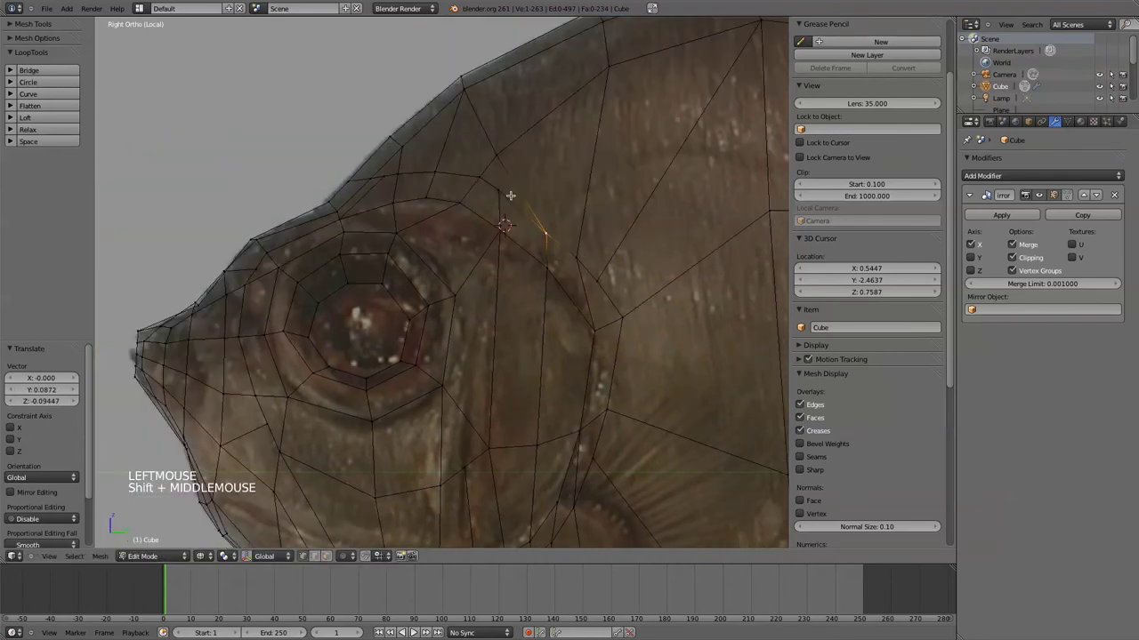
left_click(509, 219)
key("g")
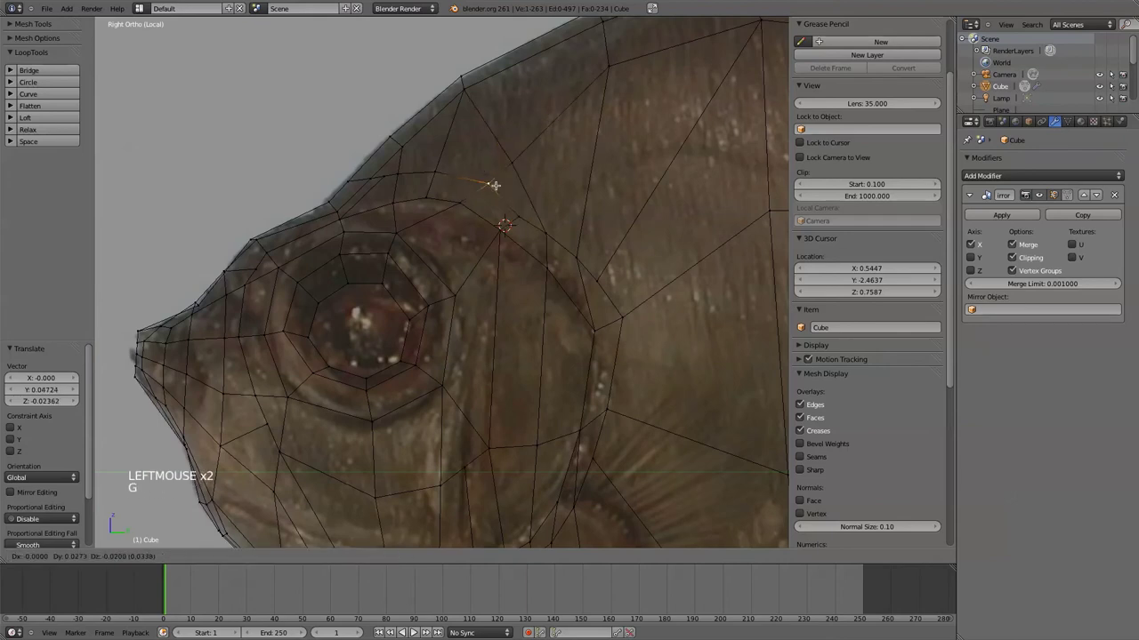
left_click(578, 237)
left_click(576, 255)
key("g")
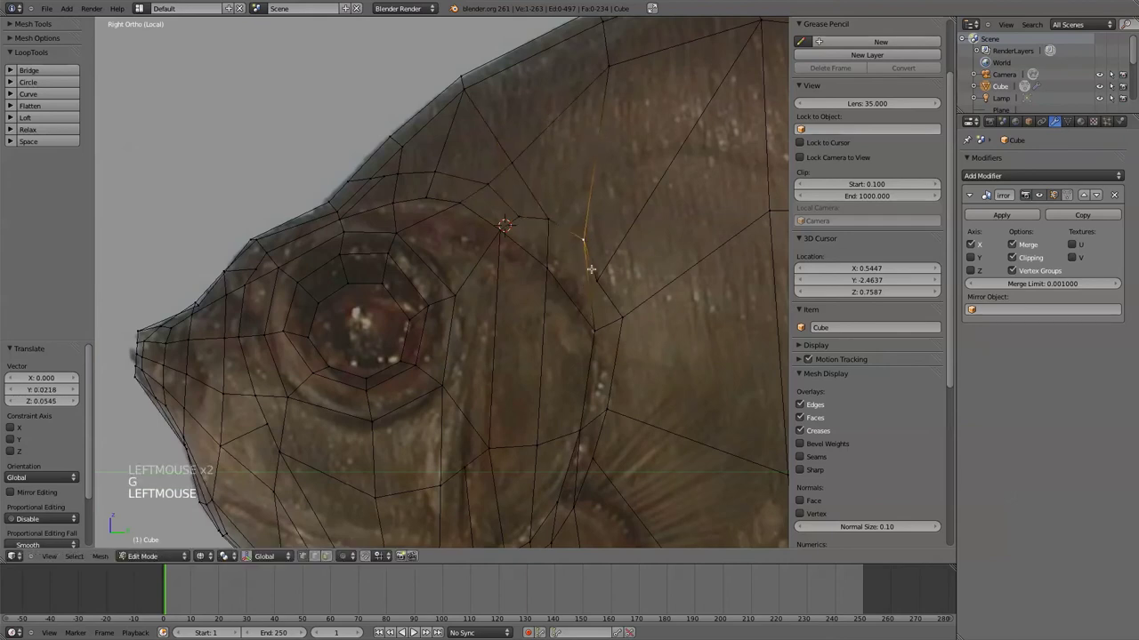
left_click(616, 245)
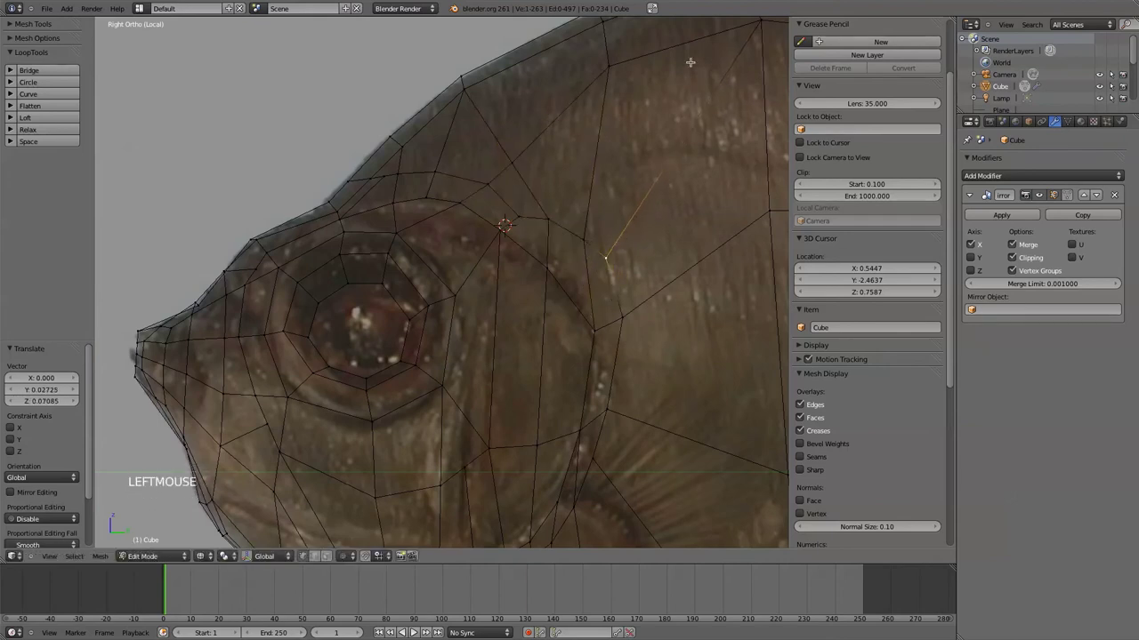
Reposition three cut vertices along the gill cover's upper rear curve, the middle one by -0.009084 in Y and -0.03634 in Z
middle_click_drag(522, 205, 550, 312, "shift")
left_click(547, 324)
key("g")
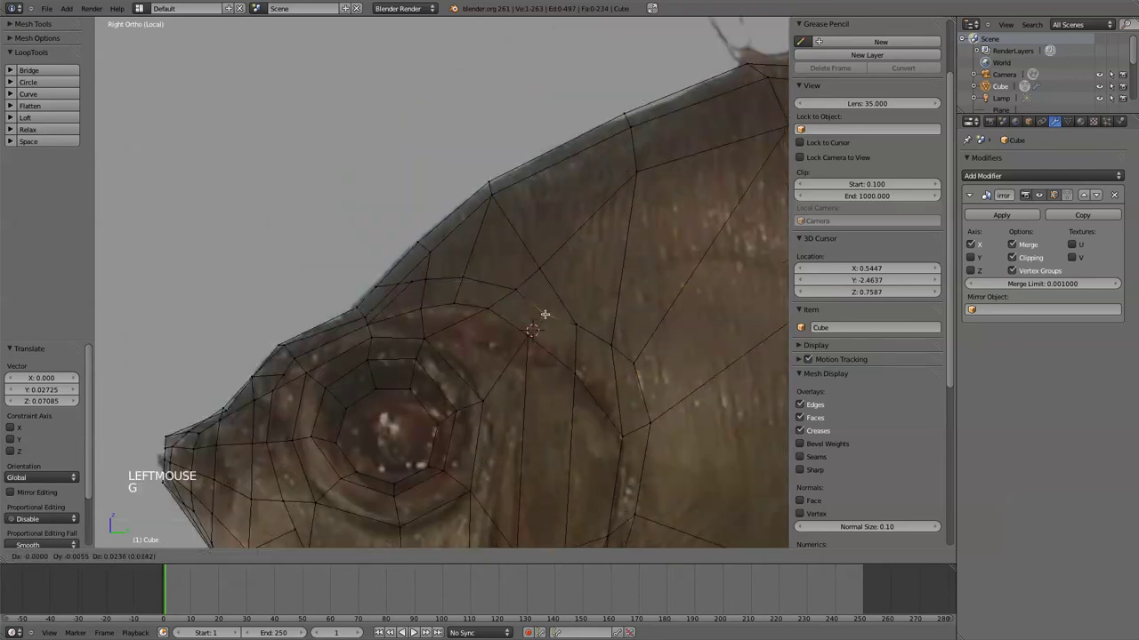
left_click(543, 314)
left_click(576, 326)
key("g")
left_click(572, 338)
left_click(612, 345)
key("g")
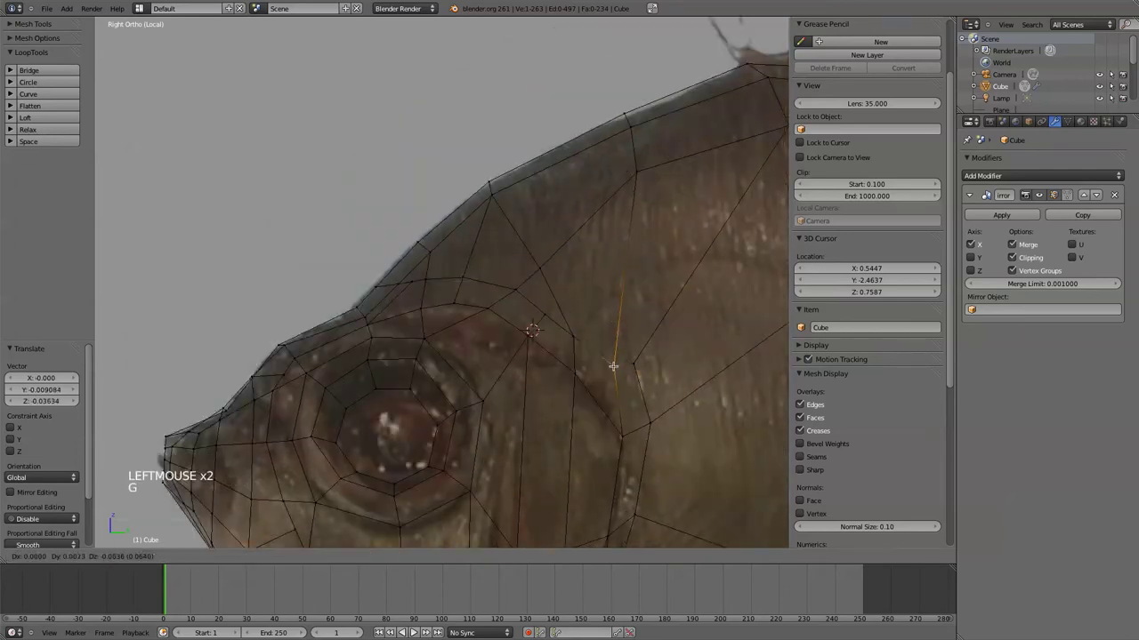
left_click(614, 367)
Fine-tune the spacing of the upper rear cut vertices, shifting the one behind the eye by 0.0109 in Y and 0.02543 in Z
left_click(634, 364)
key("g")
left_click(544, 313)
key("g")
left_click(548, 305)
left_click(572, 334)
key("g")
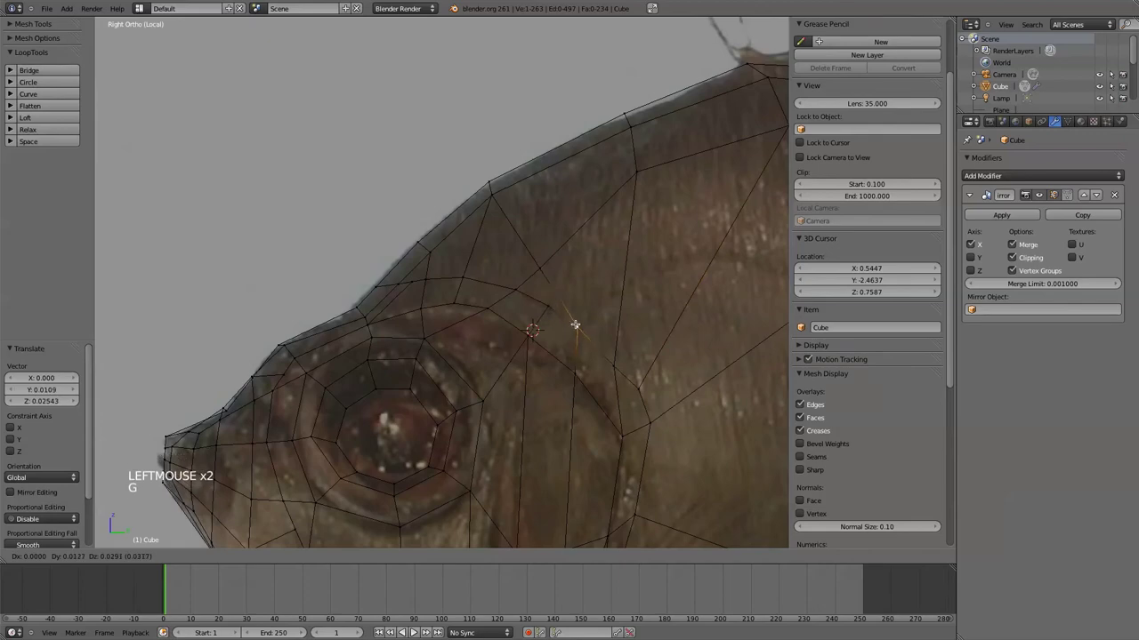
left_click(579, 322)
Shift one forehead cut vertex above the eye by -0.009084 in Y and -0.01817 in Z, and another by 0.0327 and 0.03634
left_click(410, 283)
key("g")
left_click(407, 289)
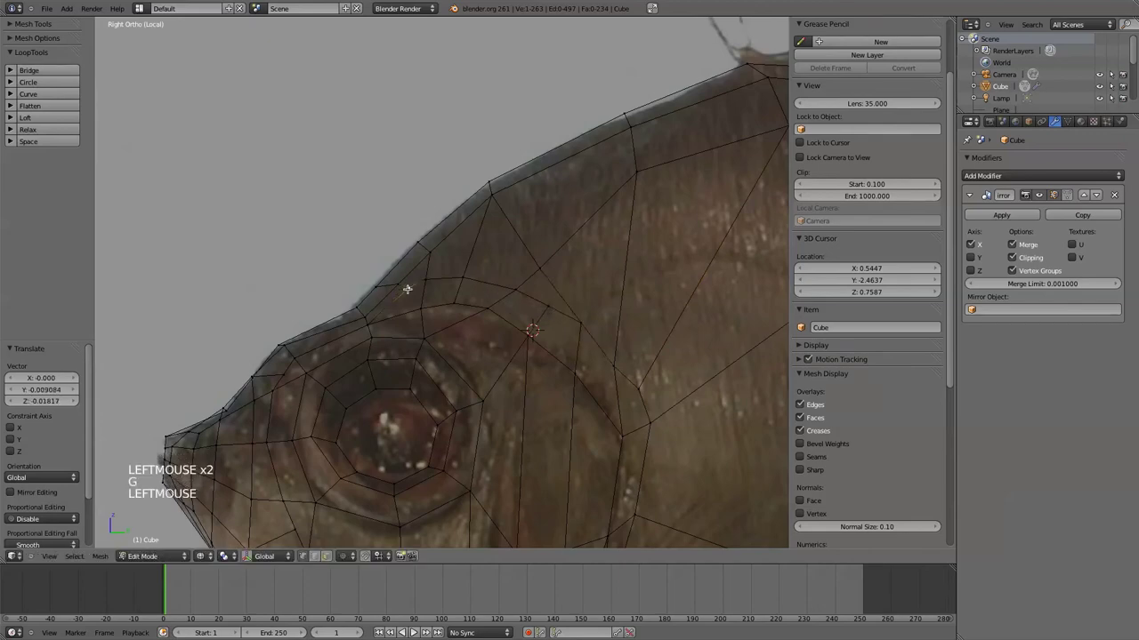
left_click(372, 286)
key("g")
left_click(387, 272)
Shift a cut vertex beneath the gill cover near the throat by 0.001218 in X, -0.004249 in Y and 0.01957 in Z
scroll(462, 409, "down", 5)
middle_click_drag(467, 425, 441, 356, "shift")
scroll(425, 409, "up", 3)
scroll(361, 463, "up", 2)
middle_click_drag(344, 499, 352, 349, "shift")
middle_click_drag(352, 350, 414, 354)
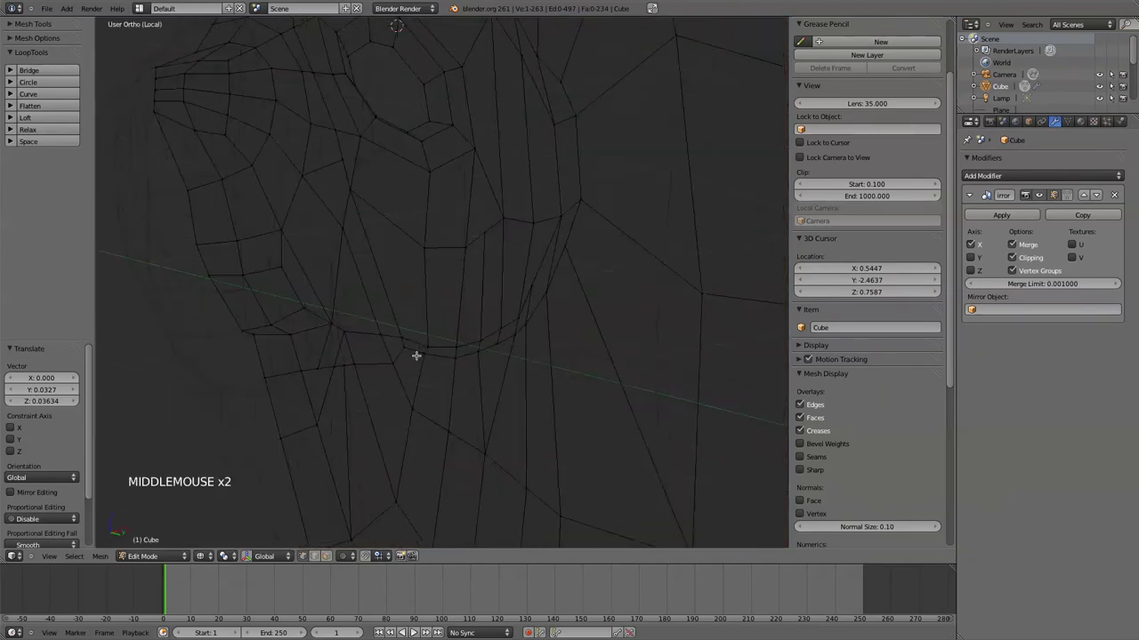
left_click(386, 350)
left_click(356, 364)
key("g")
left_click(353, 362)
Move two more vertices at the gill cover's front lower corner, one by 0.0114 in X, 0.003412 in Y and 0.02313 in Z
double_click(351, 363)
key("g")
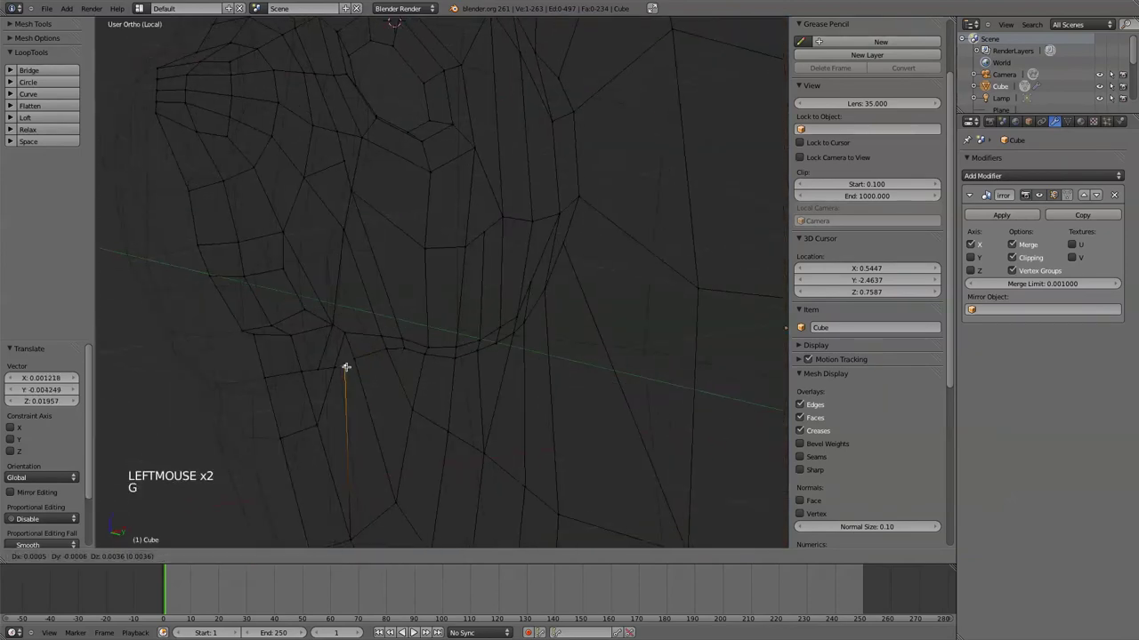
left_click(335, 356)
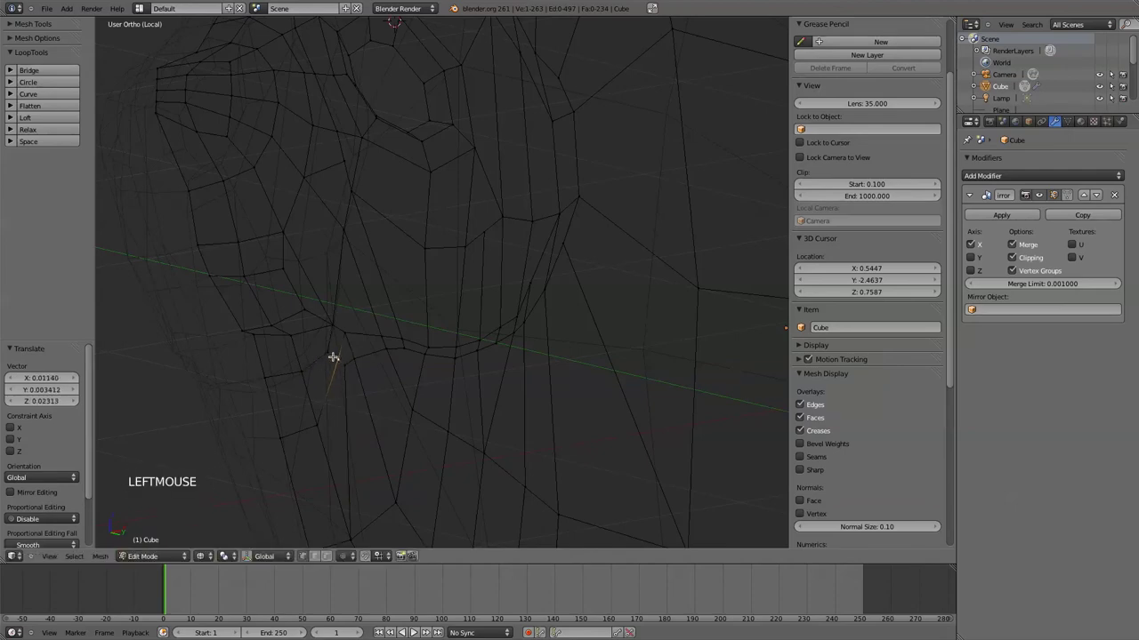
left_click(332, 358)
key("g")
left_click(326, 361)
In solid shading, select the outer edge loop around the gill cover, from the throat round the rear to above the eye
key("z")
scroll(327, 363, "down", 4)
middle_click_drag(331, 364, 381, 375)
scroll(380, 374, "up", 3)
left_click(356, 345, "alt")
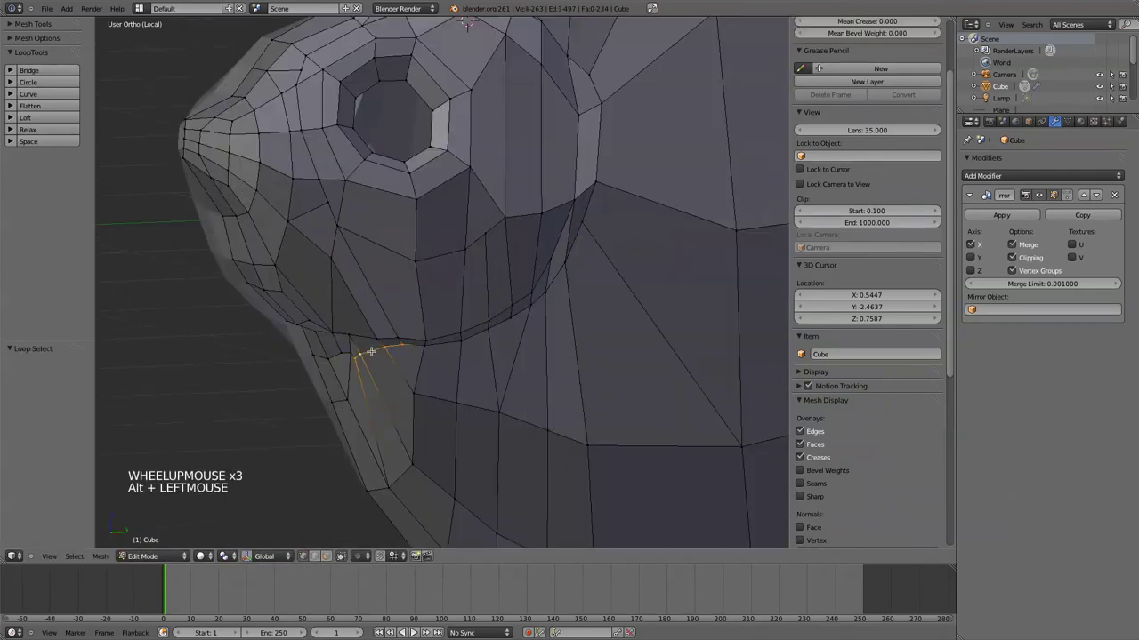
left_click(472, 344, "alt+shift")
left_click(555, 278, "alt+shift")
left_click(599, 143, "alt+shift")
left_click(572, 50, "alt+shift")
scroll(611, 296, "down", 2)
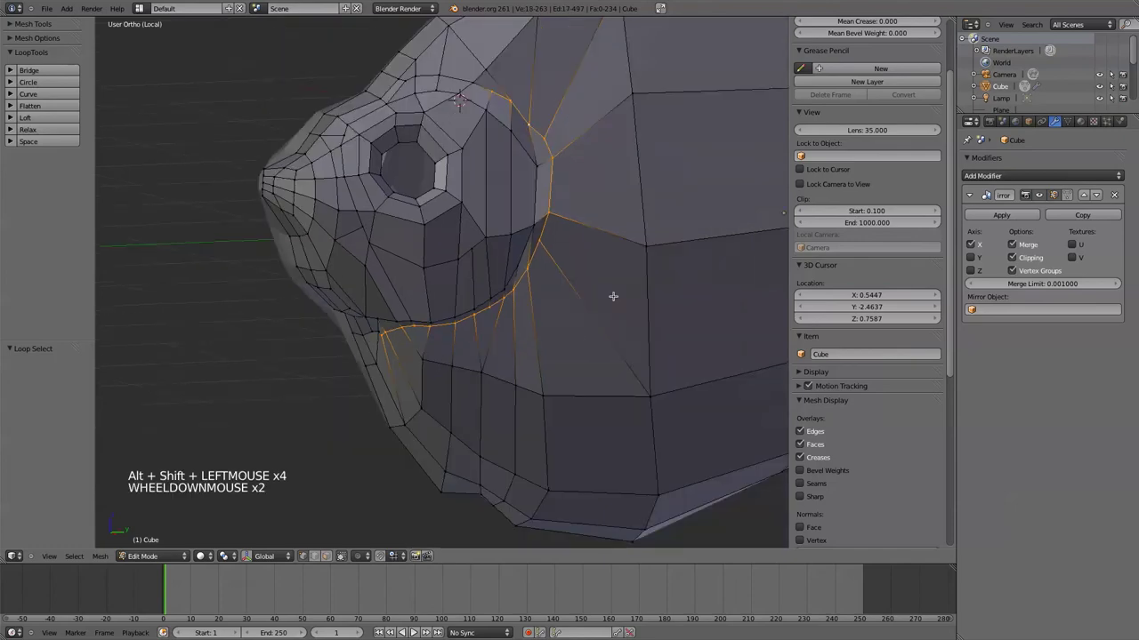
mouse_move(612, 296)
middle_mouse_down()
mouse_move(481, 354)
mouse_move(534, 344)
mouse_move(382, 320)
middle_mouse_up()
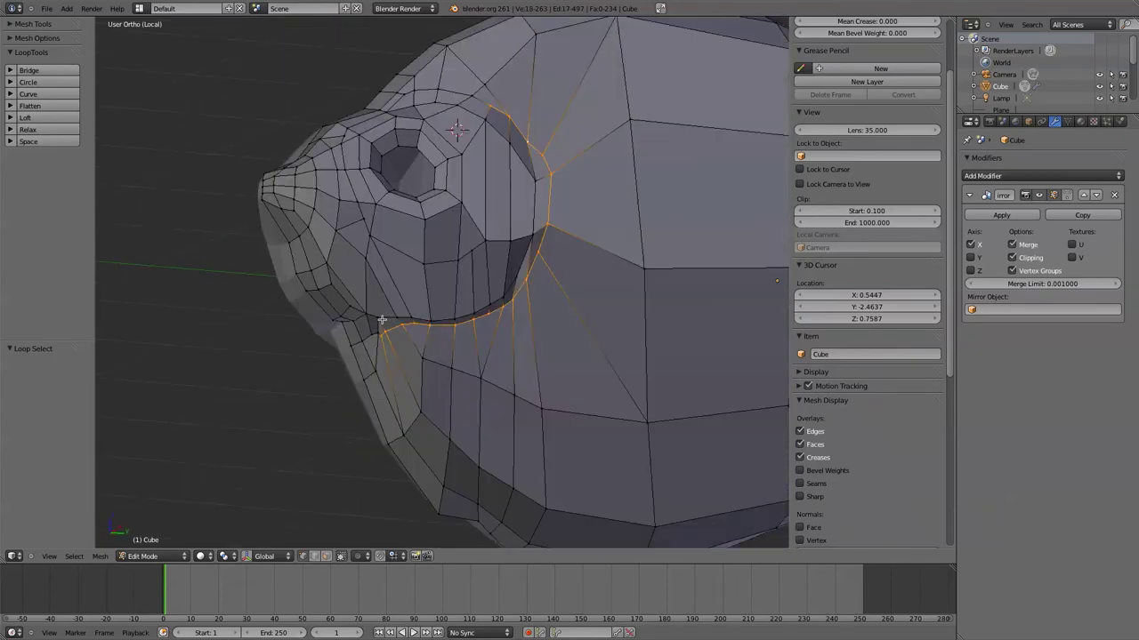
Select the inner gill cover loop's vertices along the lower edge and up the rear curve
middle_click_drag(455, 370, 405, 372)
left_click(382, 314)
left_click(399, 316, "shift")
left_click(414, 317, "shift")
left_click(430, 317, "shift")
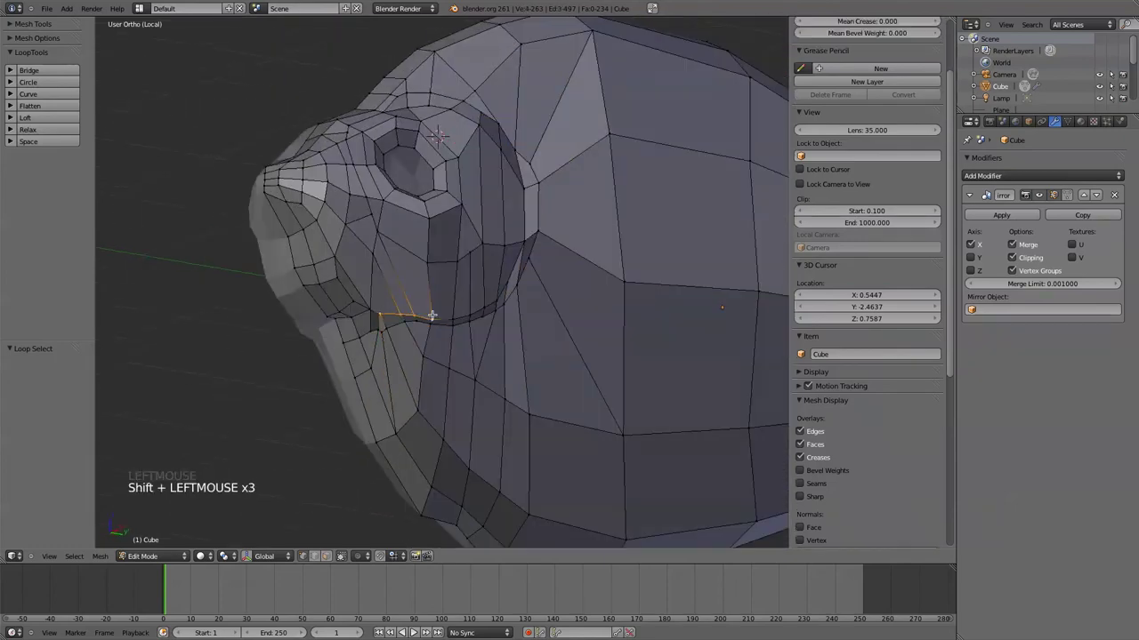
left_click(481, 305, "alt")
middle_click_drag(481, 305, 418, 357)
left_click(541, 235, "shift")
left_click(544, 169, "shift")
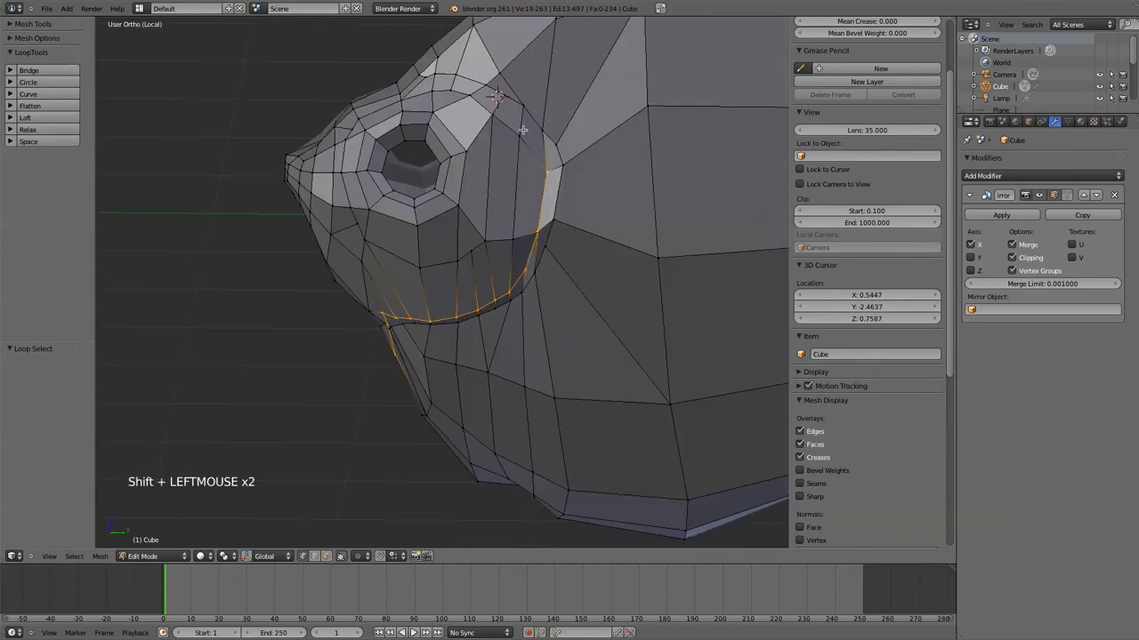
Extend the selection along the inner gill cover loop over its upper rear curve to above the eye
left_click(539, 161, "alt+shift")
key("ctrl+z")
left_click(518, 136, "shift")
left_click(493, 115, "shift")
left_click(471, 96, "shift")
left_click(449, 91, "shift")
left_click(436, 93, "shift")
Deselect the throat vertices between the gill cover's lower front corner and the mirror centreline using circle select in front view
key("KP_1")
key("KP_3")
key("KP_3")
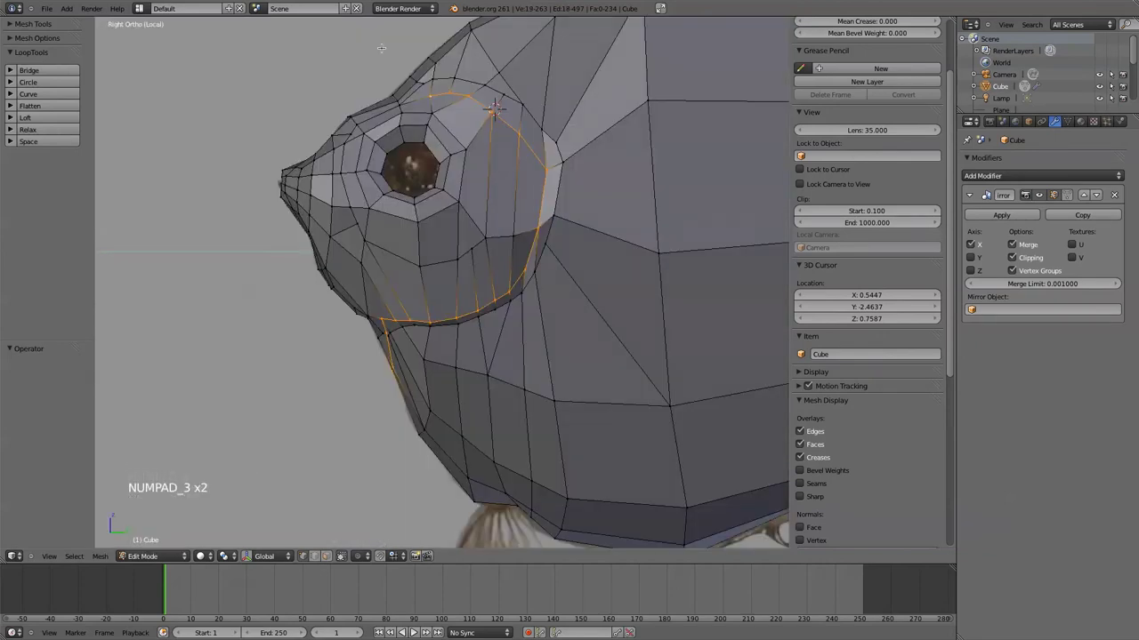
key("KP_1")
key("c")
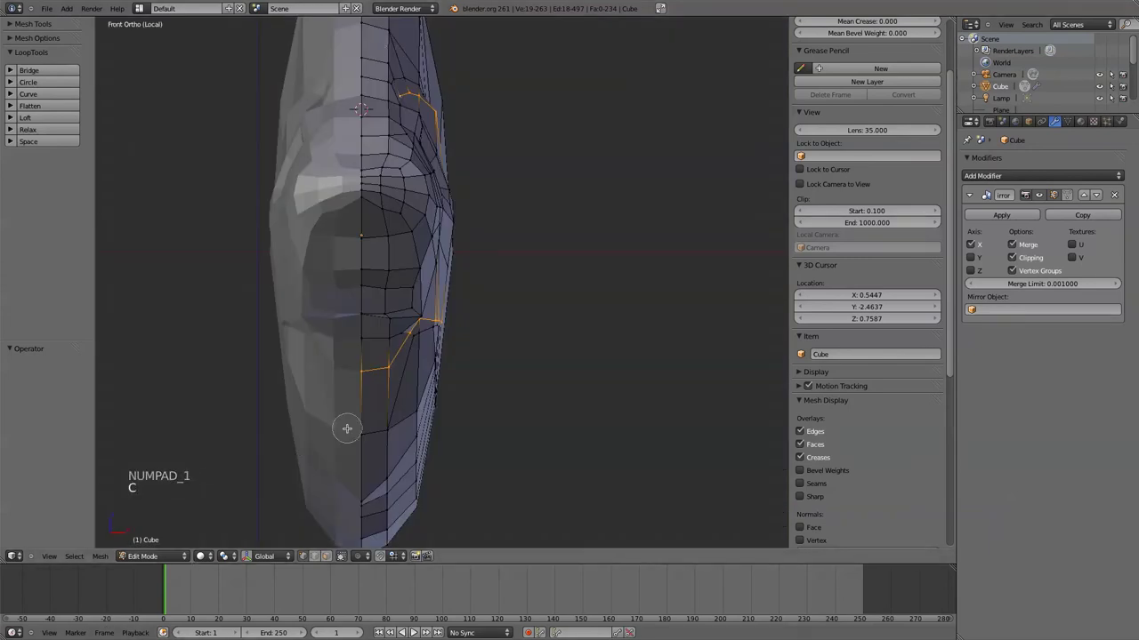
mouse_move(351, 376)
middle_mouse_down()
mouse_move(386, 377)
mouse_move(406, 338)
middle_mouse_up()
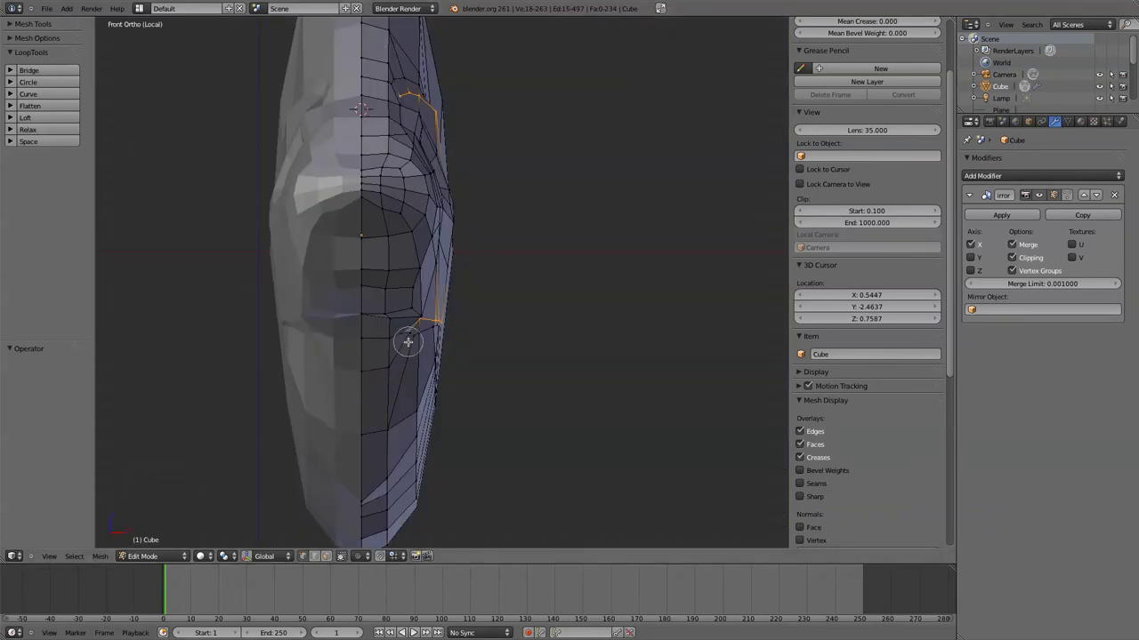
right_click(548, 398)
key("KP_3")
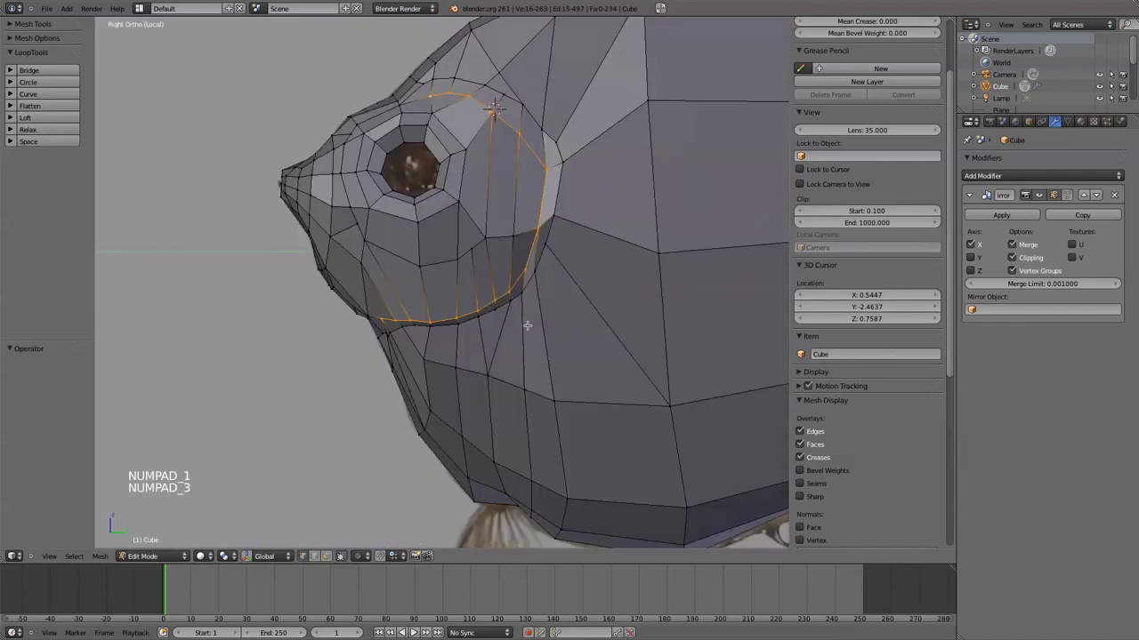
Try to push the selected gill cover loop outward with Shrink/Fatten at an offset of -0.05274
middle_click_drag(499, 290, 489, 432, "shift")
key("z")
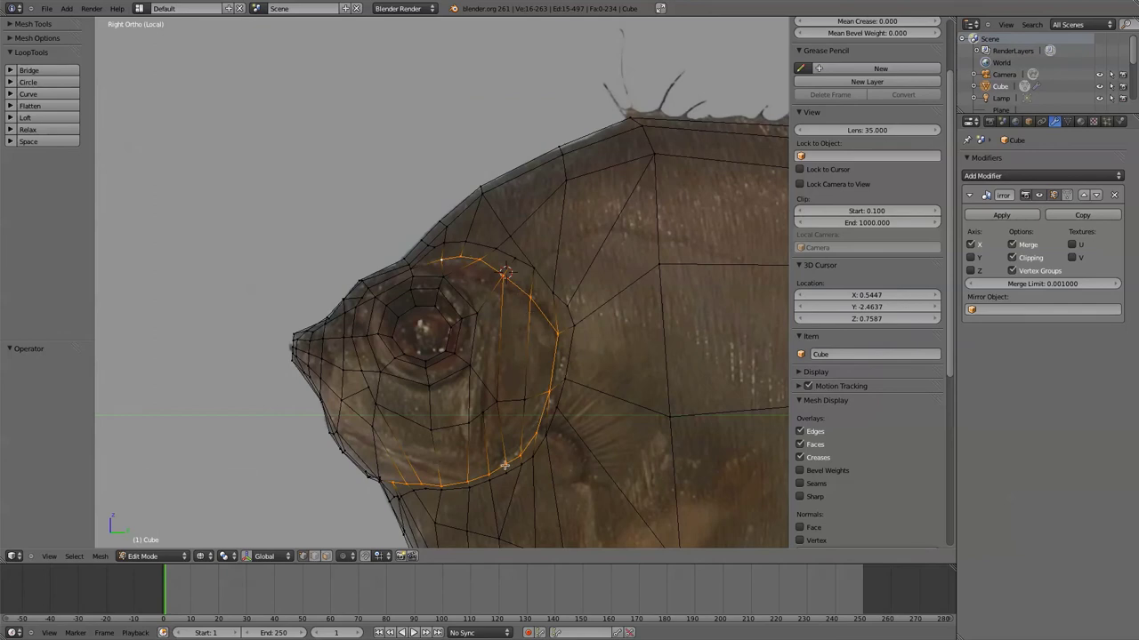
scroll(525, 433, "down", 2)
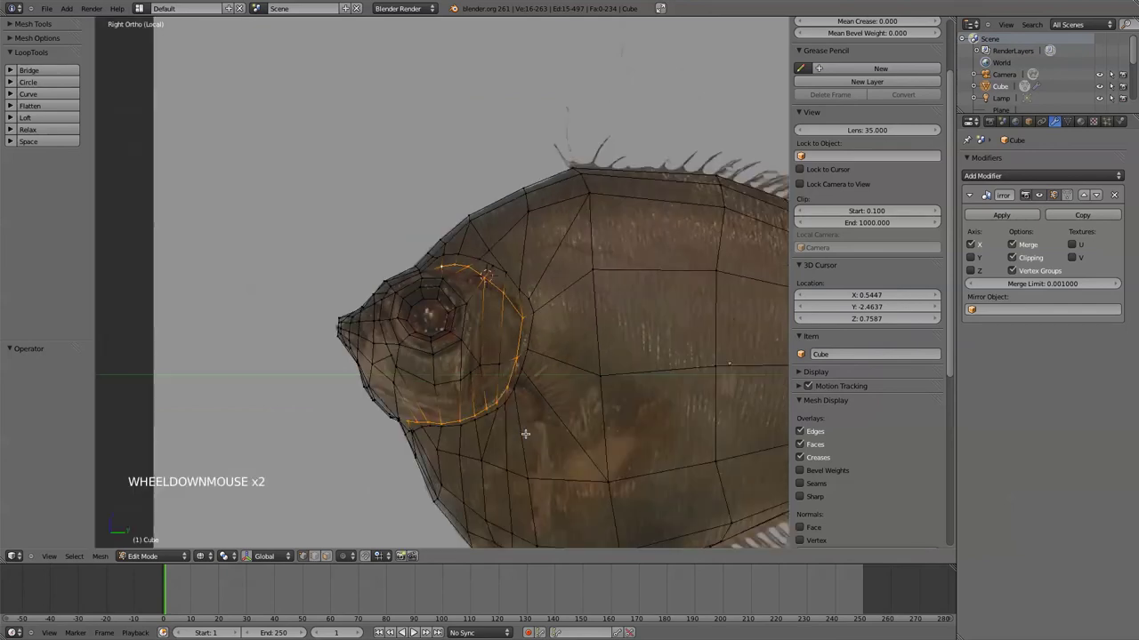
scroll(526, 433, "up", 2)
scroll(525, 434, "down", 1)
key("KP_1")
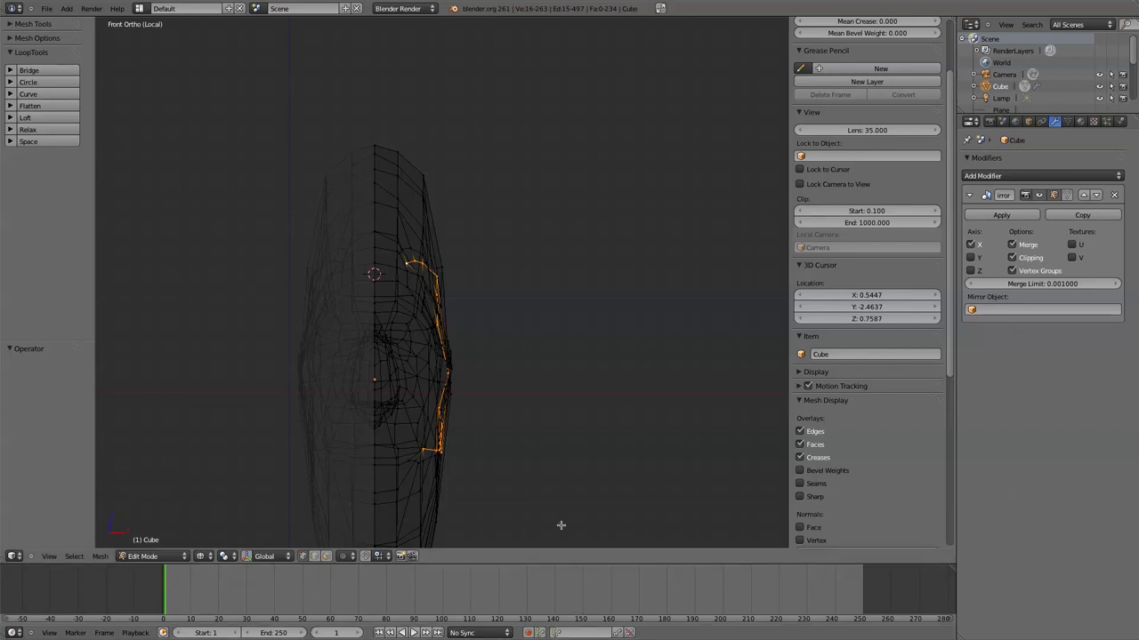
left_click(531, 431)
key("alt+s")
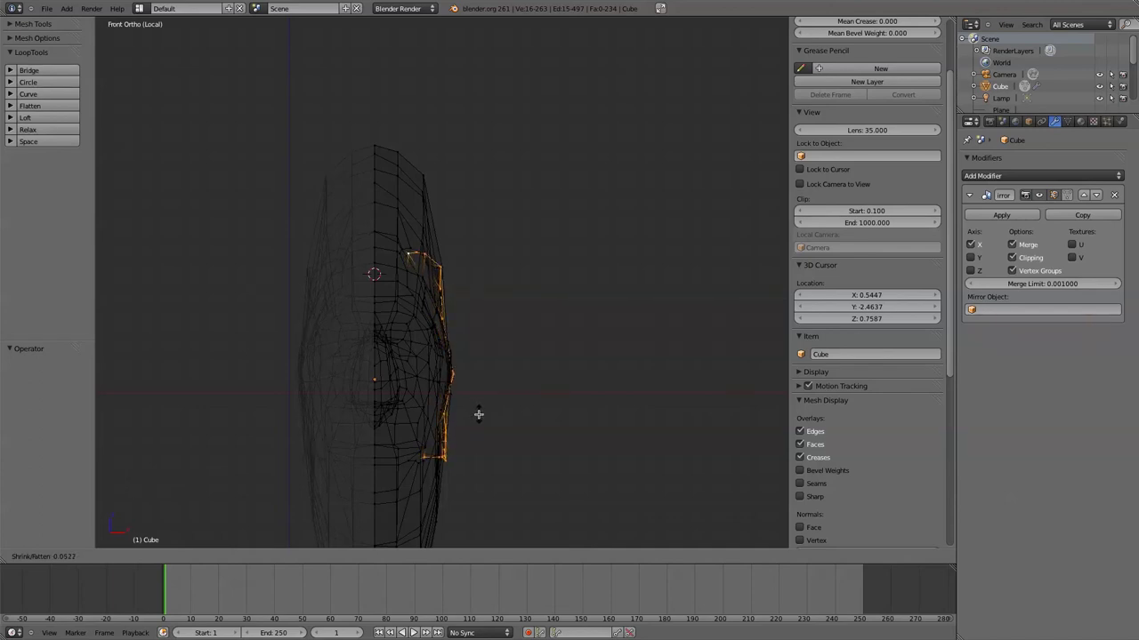
left_click(478, 414)
key("KP_1")
key("KP_3")
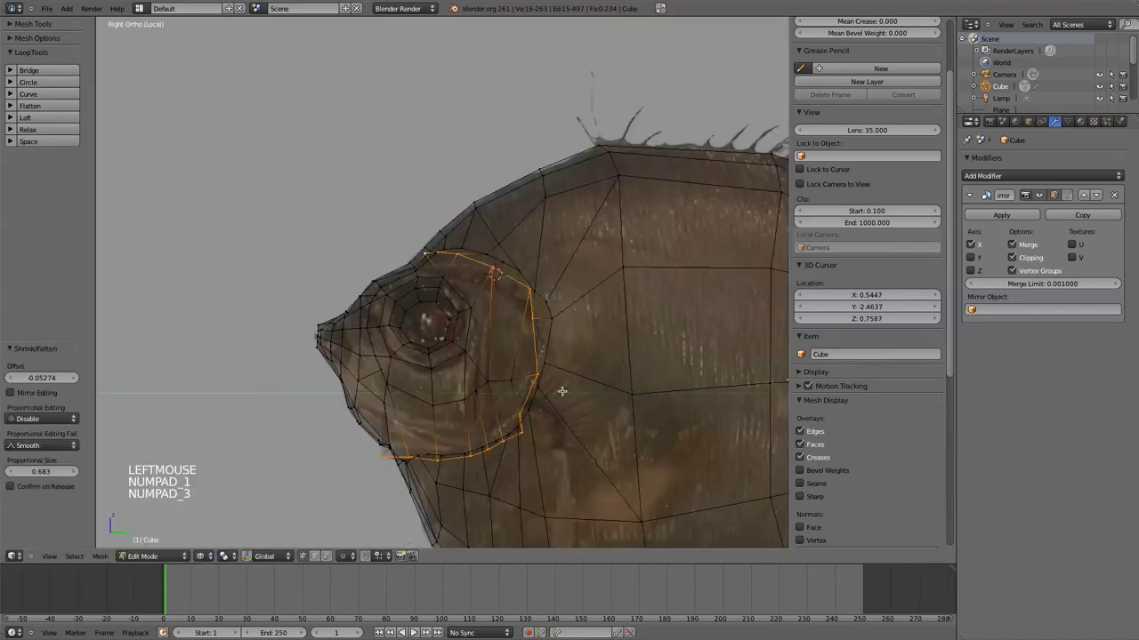
key("z")
middle_click_drag(501, 416, 543, 415)
key("ctrl+z")
Move the selected gill cover loop outward by 0.0226 along the global X axis in top view
key("KP_7")
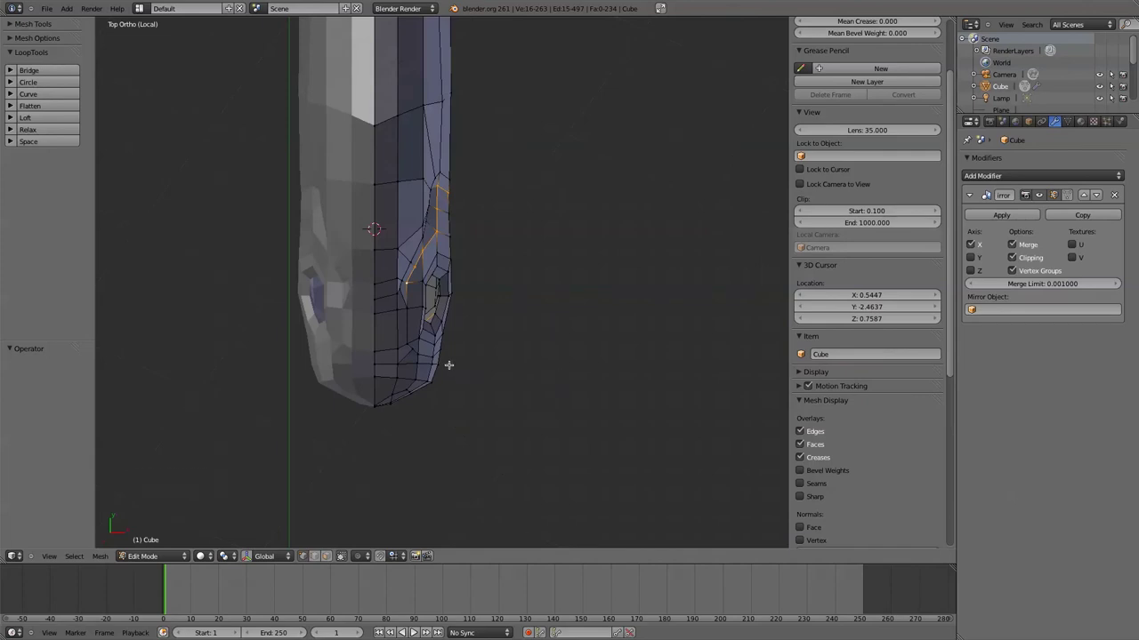
key("g")
key("x")
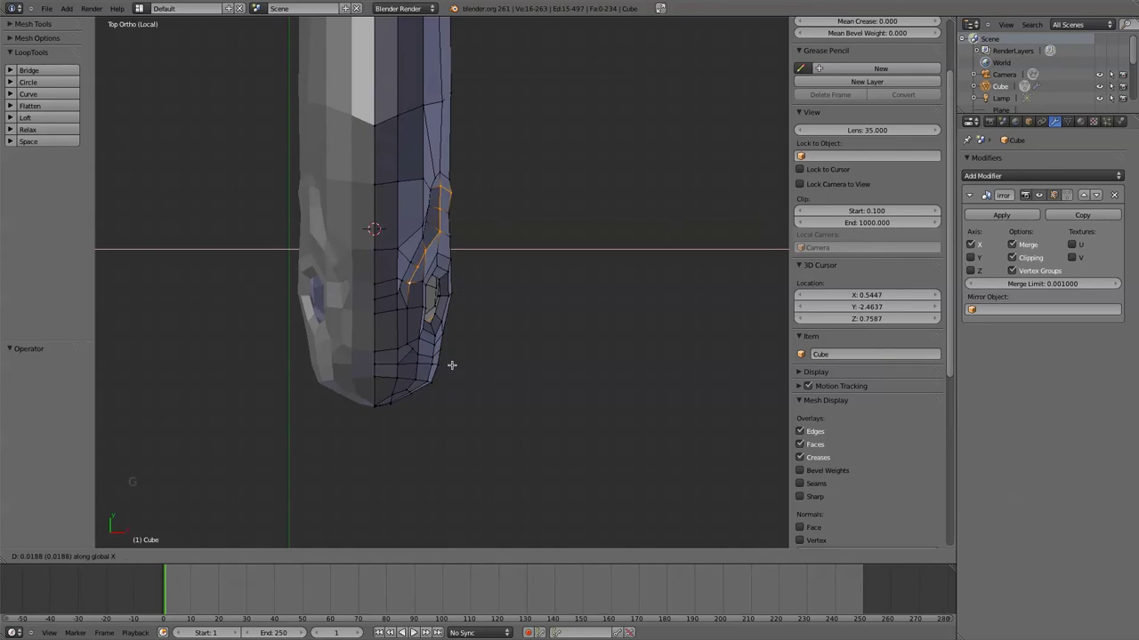
left_click(452, 364)
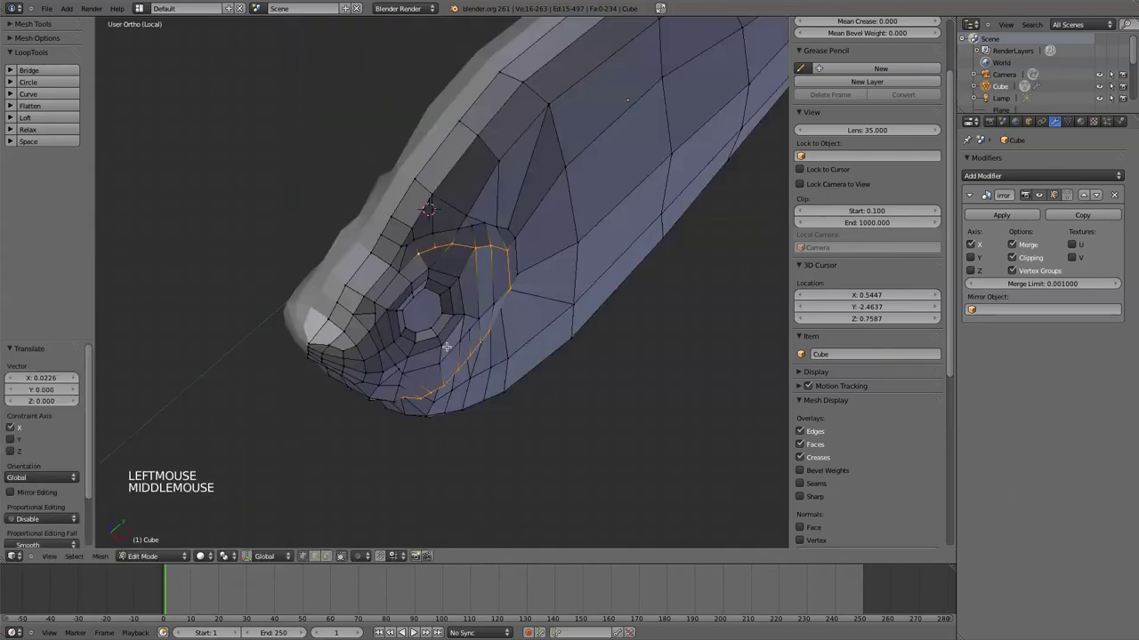